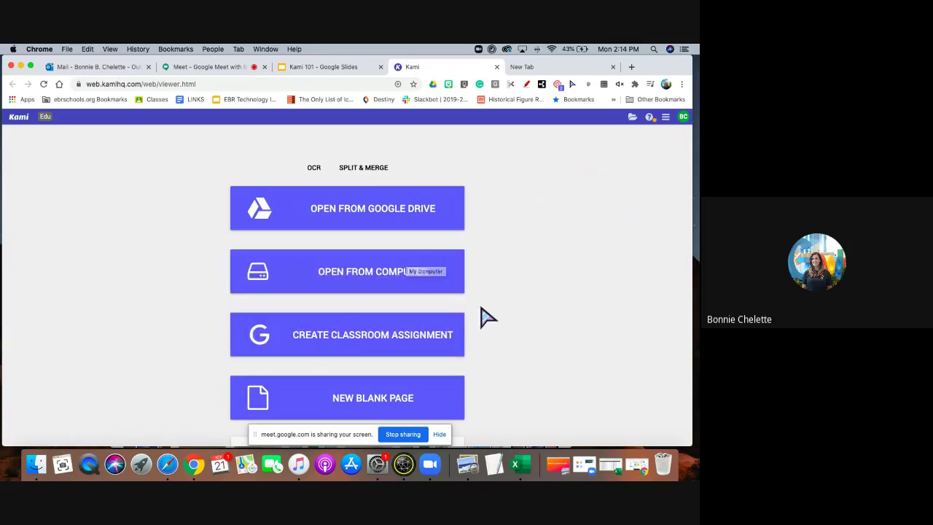
On the Kami start page, choose Open from Google Drive to bring up the My Drive file picker.
scroll(481, 316, "down", 2)
scroll(485, 316, "up", 2)
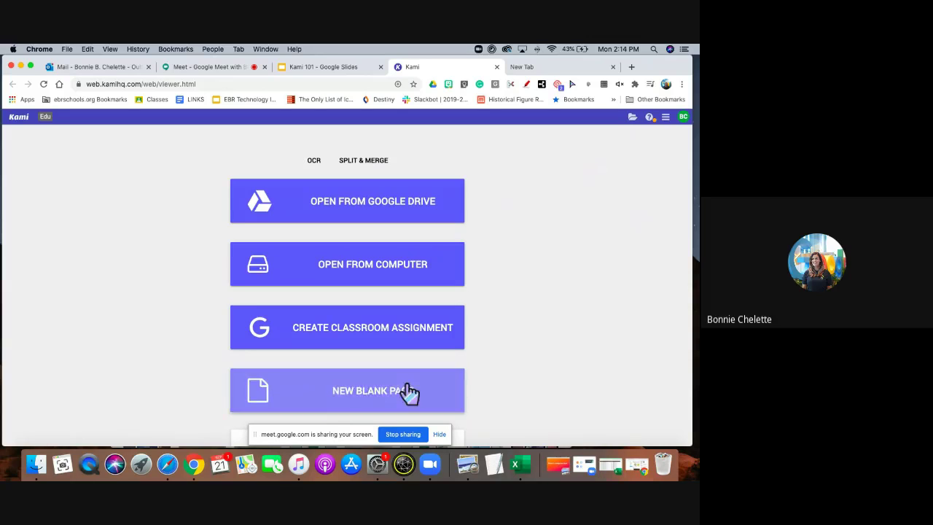
scroll(406, 404, "down", 3)
scroll(404, 403, "up", 2)
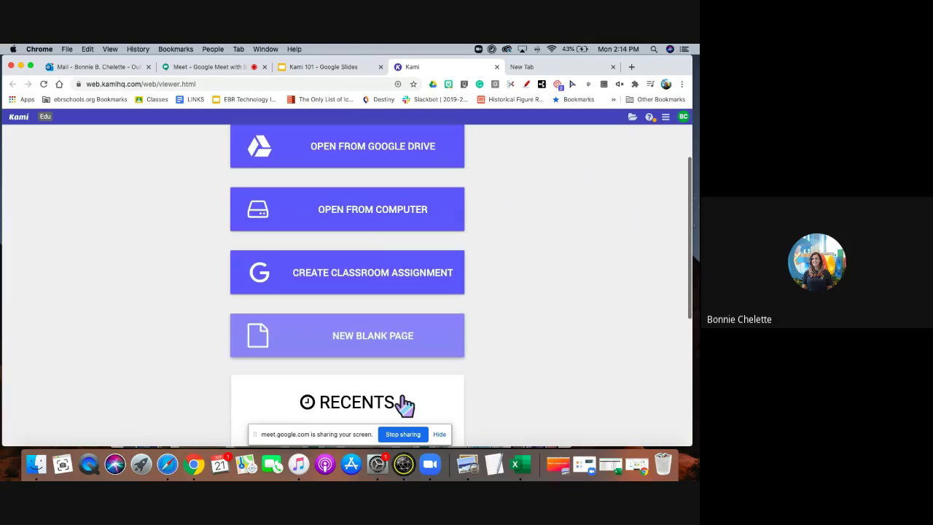
scroll(406, 404, "up", 1)
scroll(404, 406, "up", 1)
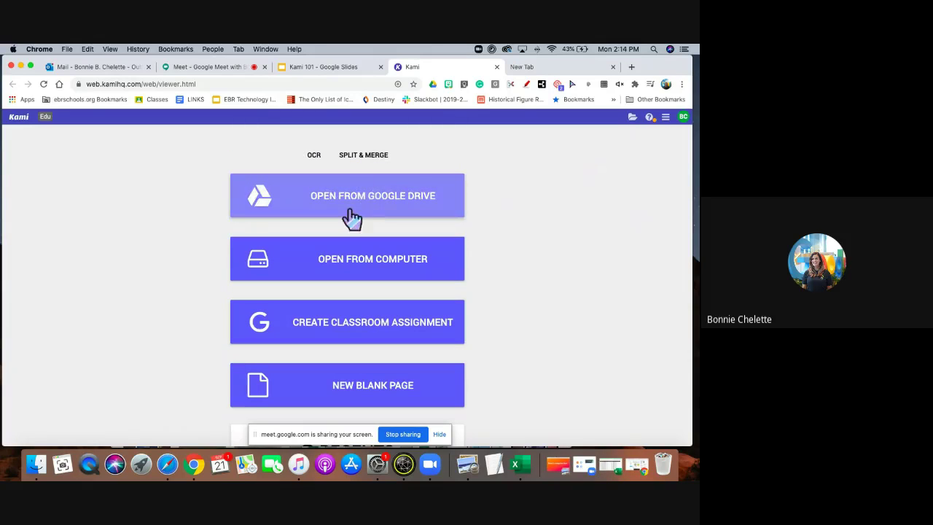
left_click(354, 208)
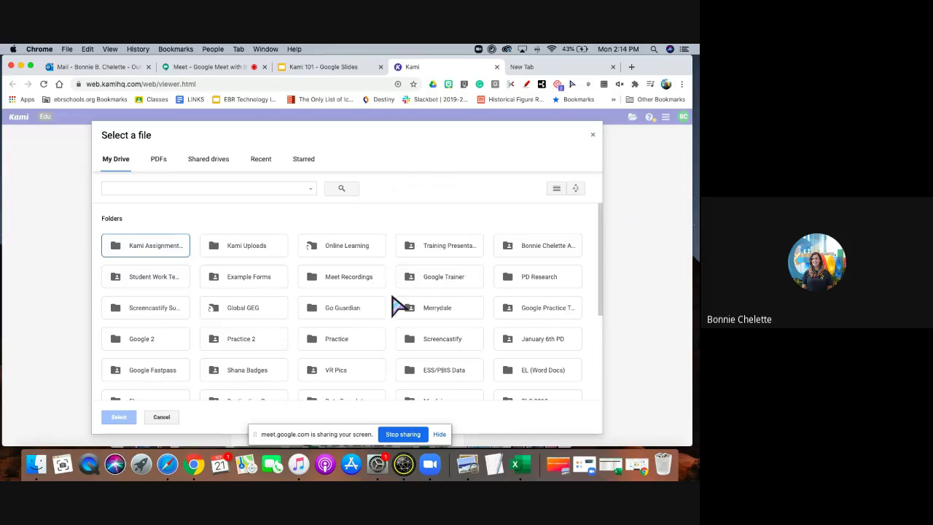
Search Drive for 'handbook' and open Kami Users Handbook.pdf in Kami.
scroll(394, 303, "down", 1)
scroll(394, 303, "down", 2)
scroll(395, 303, "up", 4)
left_click(163, 191)
type("handbook")
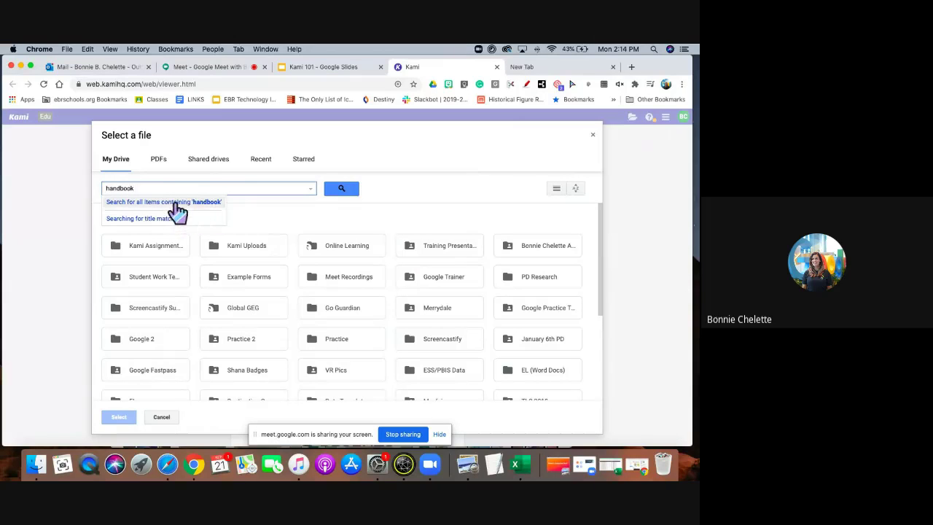
left_click(177, 208)
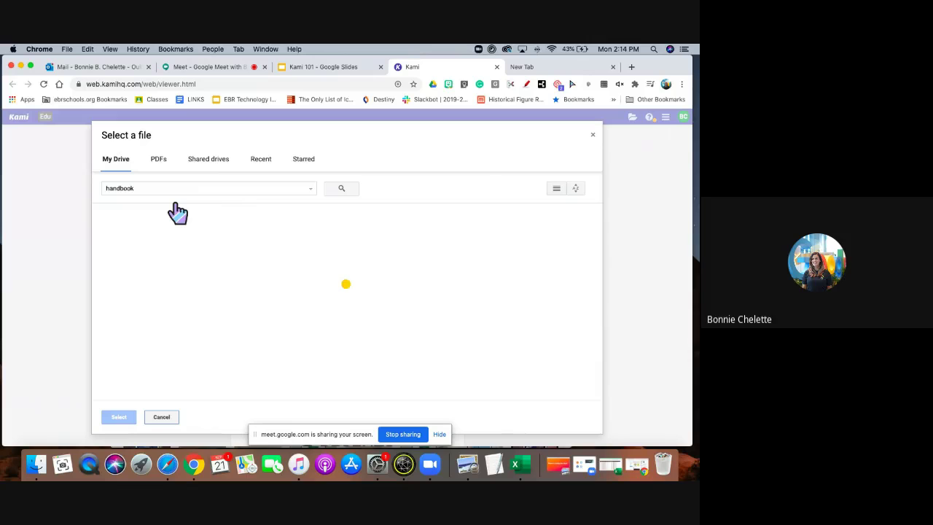
left_click(175, 255)
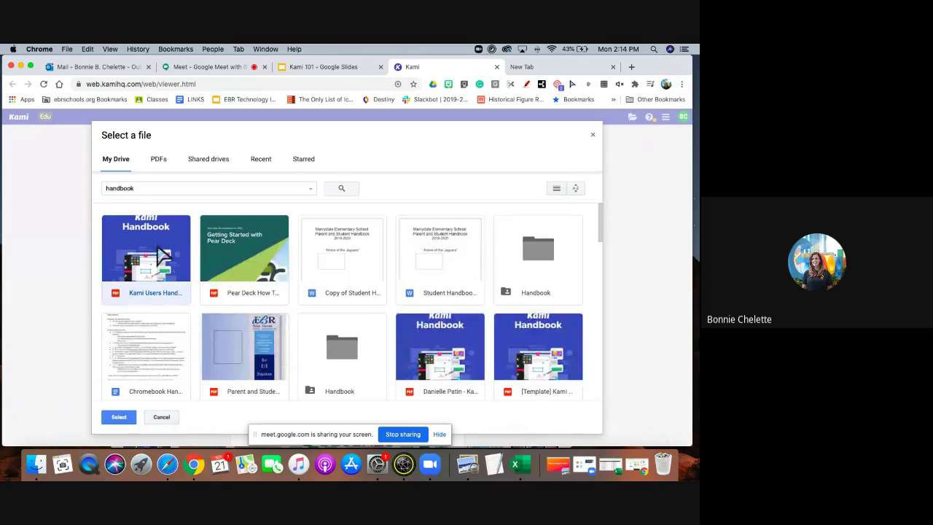
double_click(162, 255)
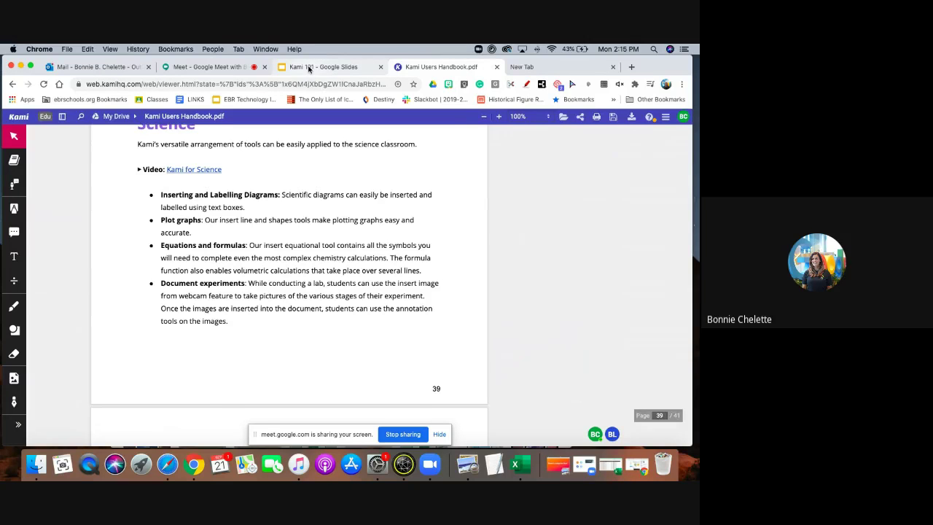
left_click(308, 67)
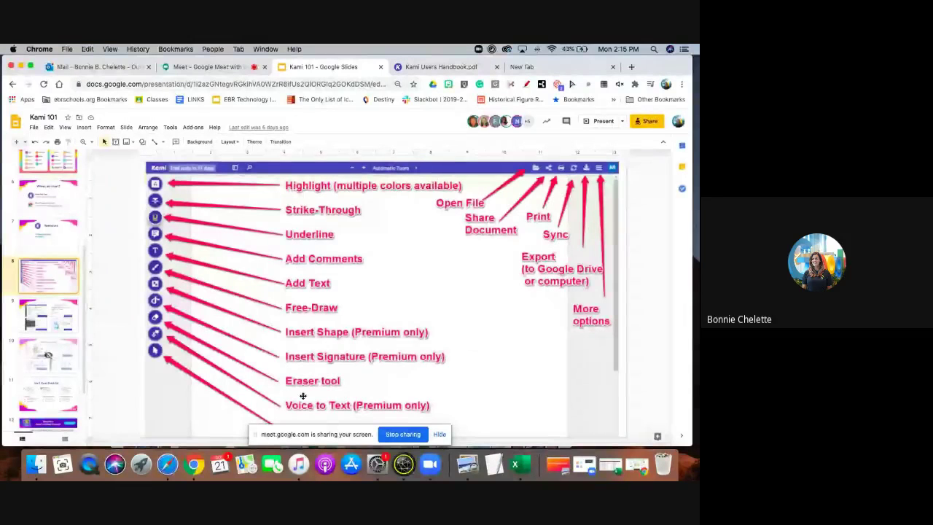
left_click(196, 69)
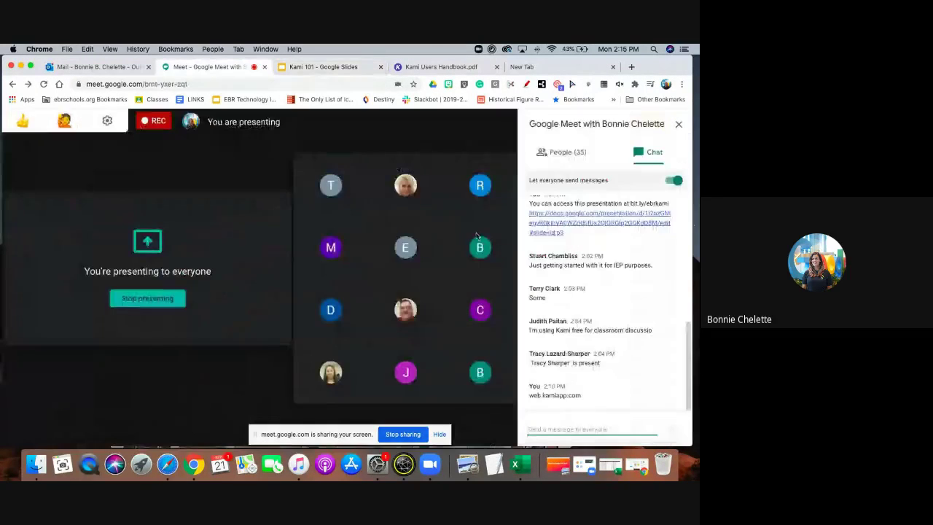
left_click(311, 67)
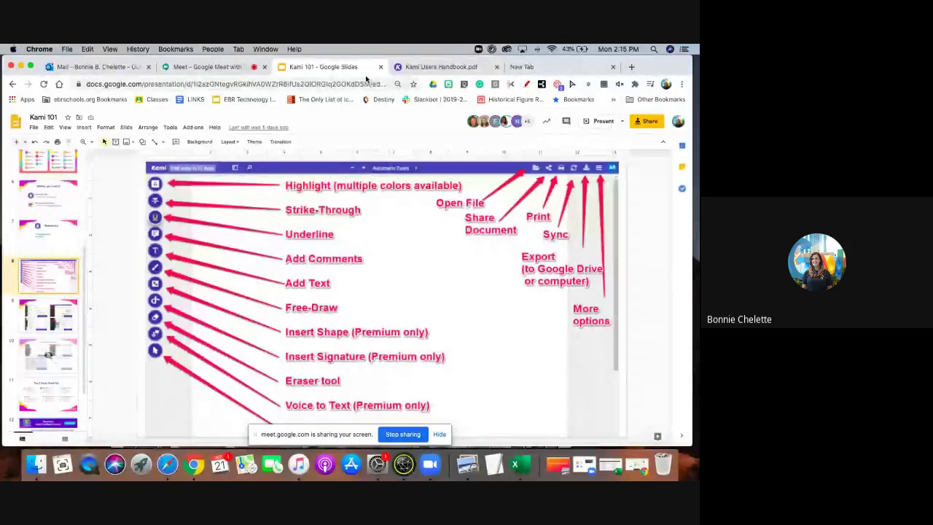
left_click(426, 67)
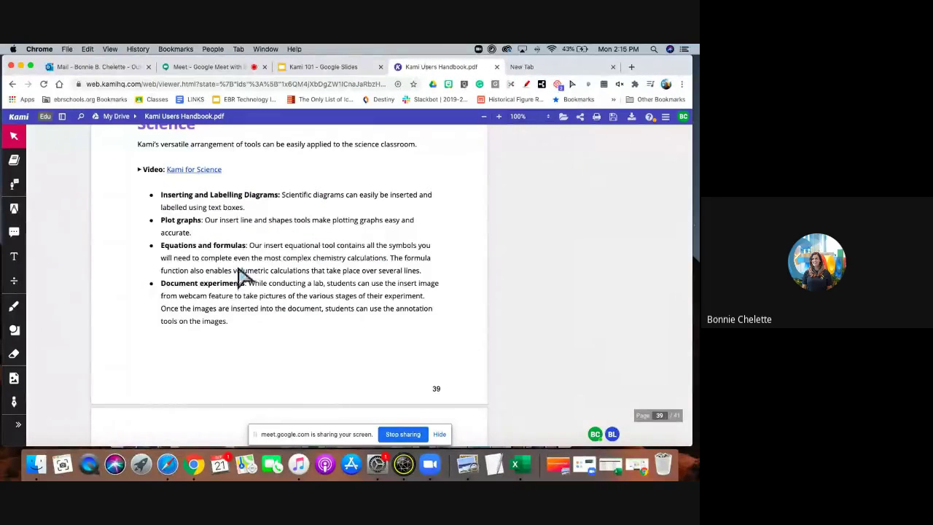
Go back to page 5, 'Connecting your Google Drive to Kami', and select 'click' in step 1.
scroll(358, 270, "up", 15)
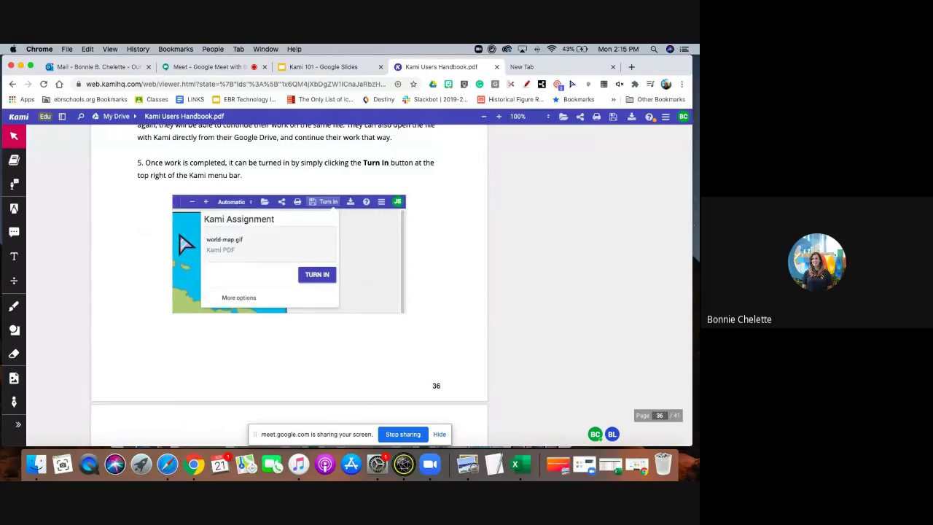
scroll(183, 240, "up", 5)
scroll(181, 242, "up", 20)
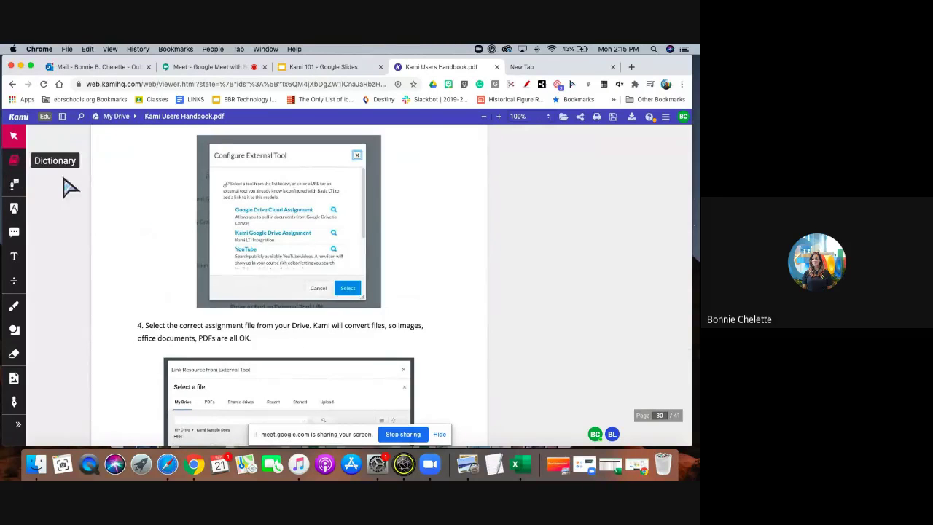
scroll(231, 256, "up", 1)
scroll(231, 256, "up", 20)
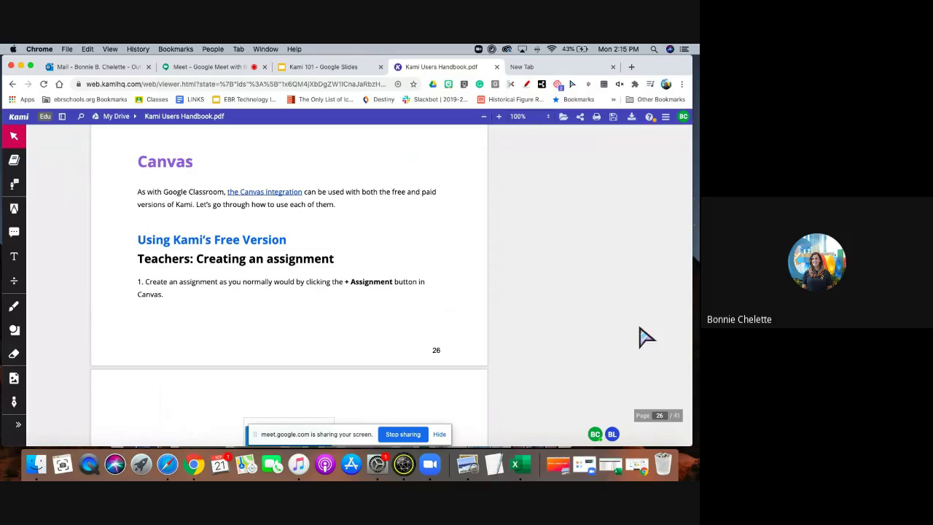
scroll(645, 337, "up", 20)
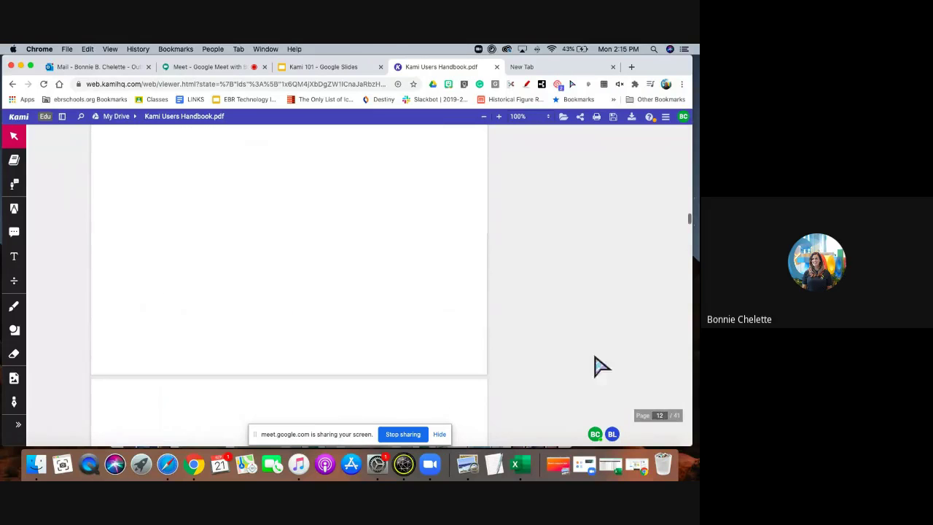
scroll(389, 217, "up", 20)
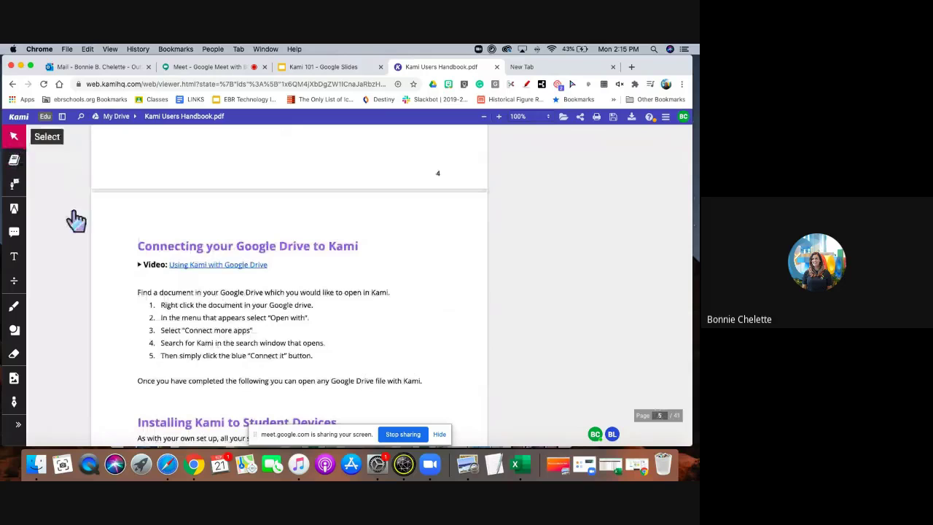
double_click(187, 306)
With the Dictionary tool, look up click, Google, appears, Kami and opens, then appears again.
left_click(14, 160)
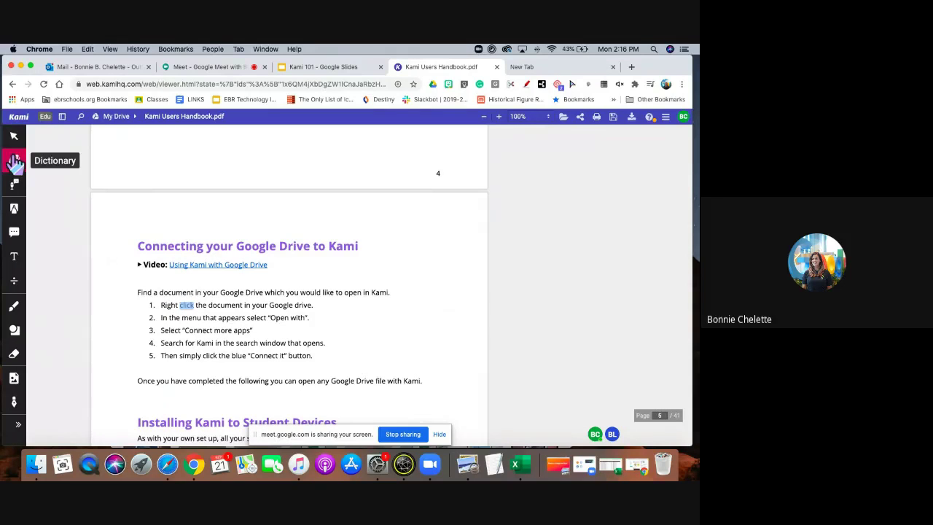
left_click(186, 308)
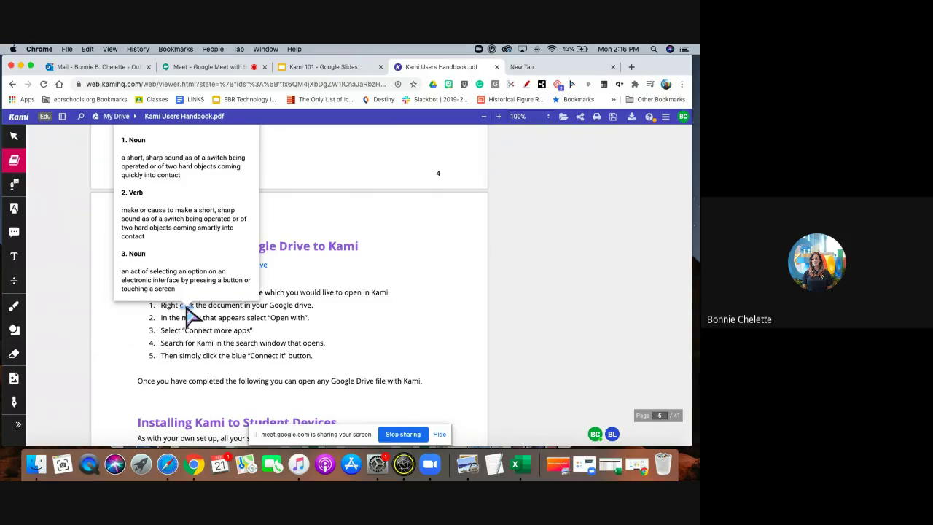
scroll(186, 314, "up", 1)
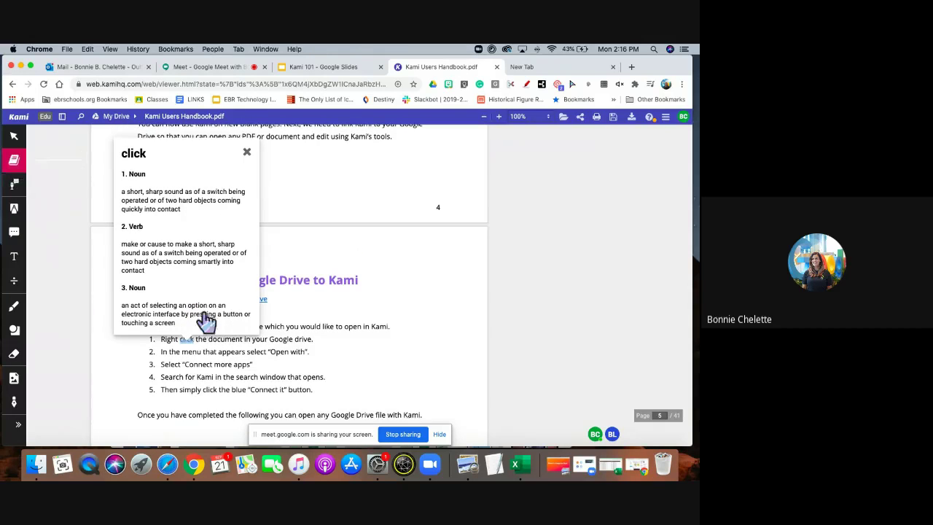
left_click(281, 339)
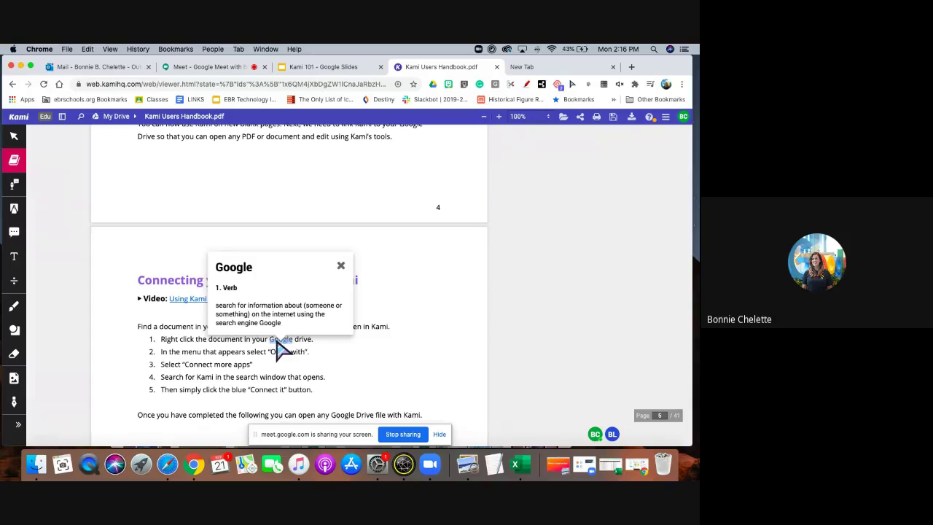
left_click(225, 352)
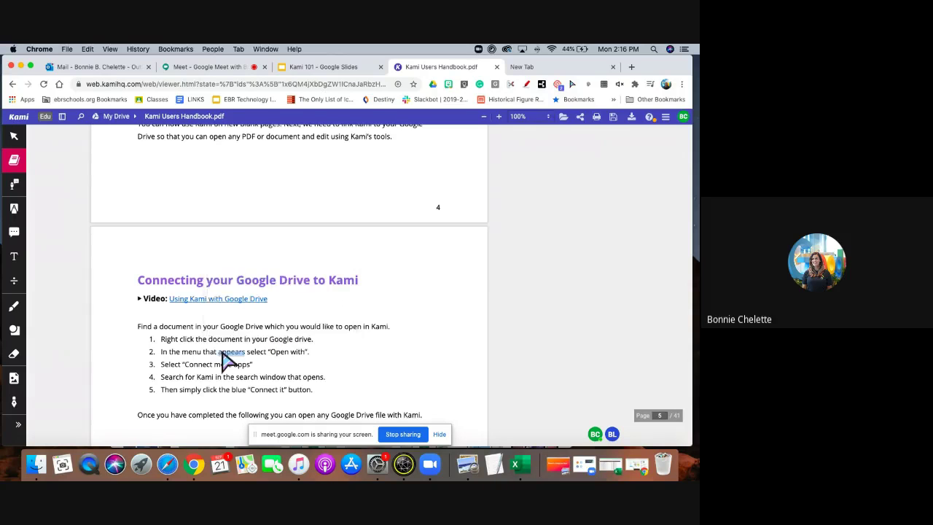
left_click(204, 378)
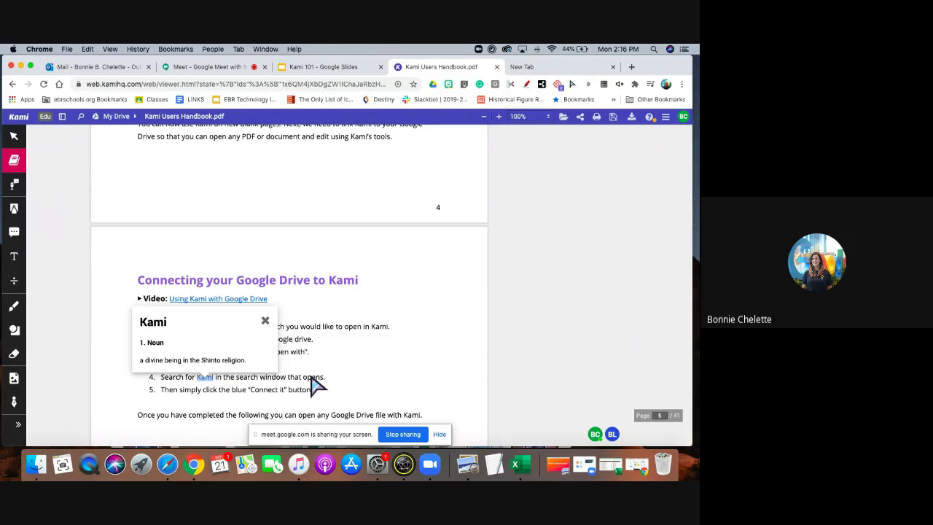
left_click(314, 378)
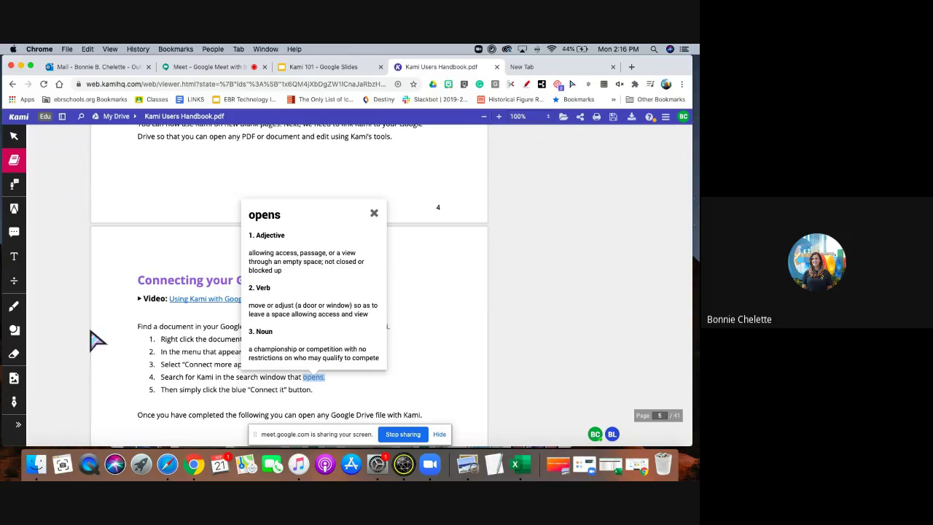
left_click(180, 370)
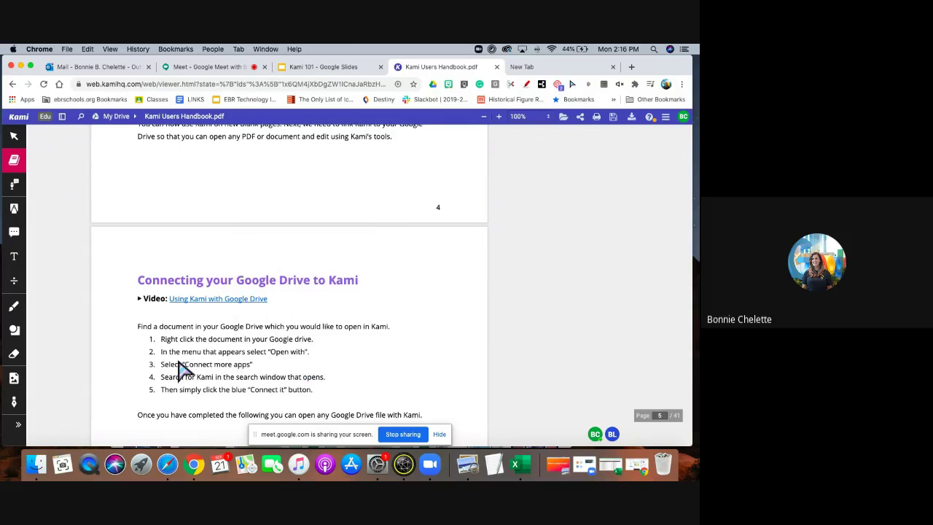
left_click(232, 352)
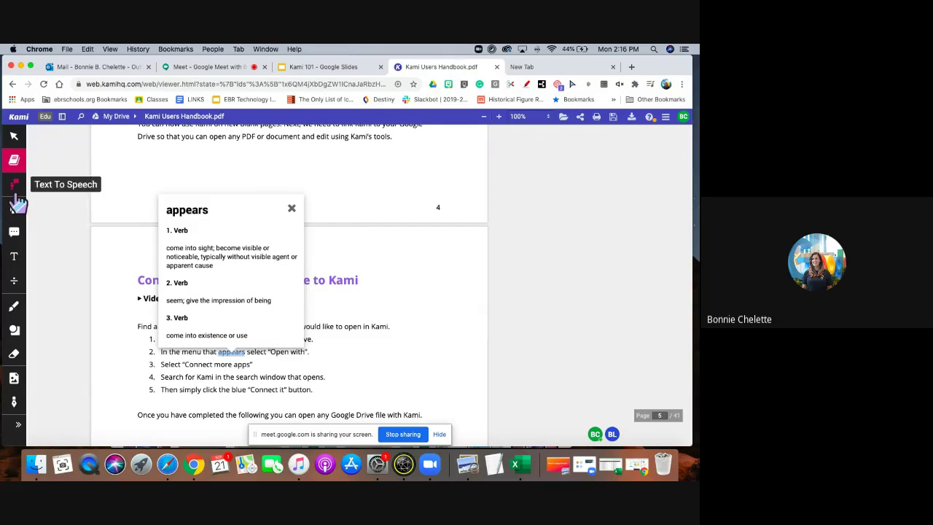
scroll(413, 186, "up", 20)
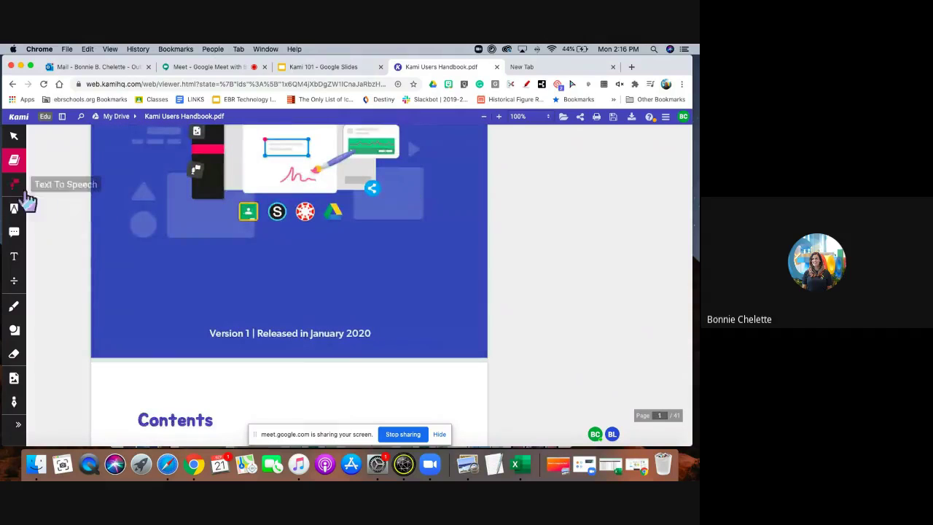
Turn on Text To Speech, read the Contents aloud from 'What is Kami?', then stop it.
left_click(15, 185)
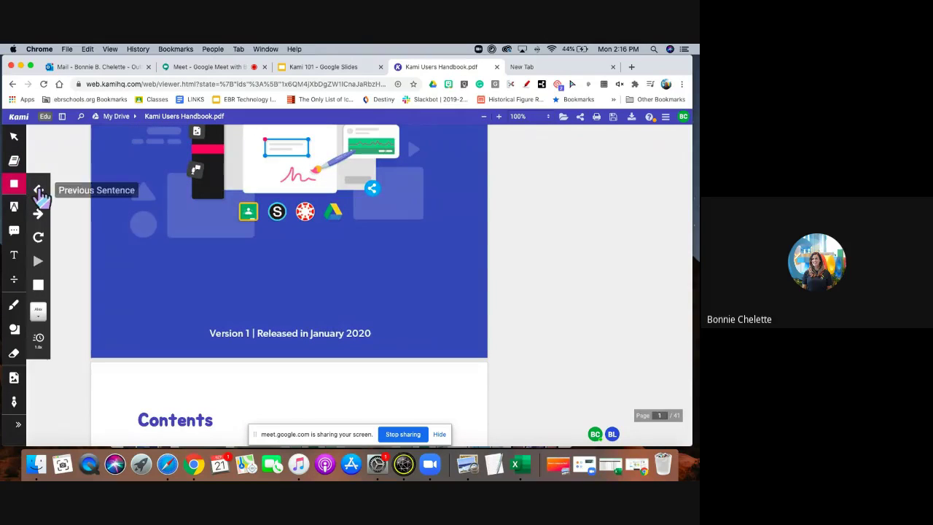
scroll(153, 357, "down", 5)
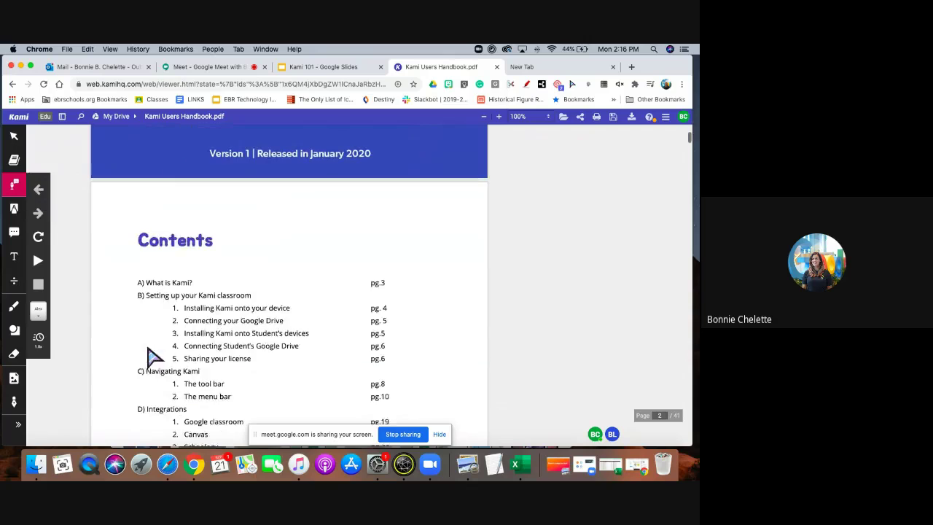
left_click(198, 306)
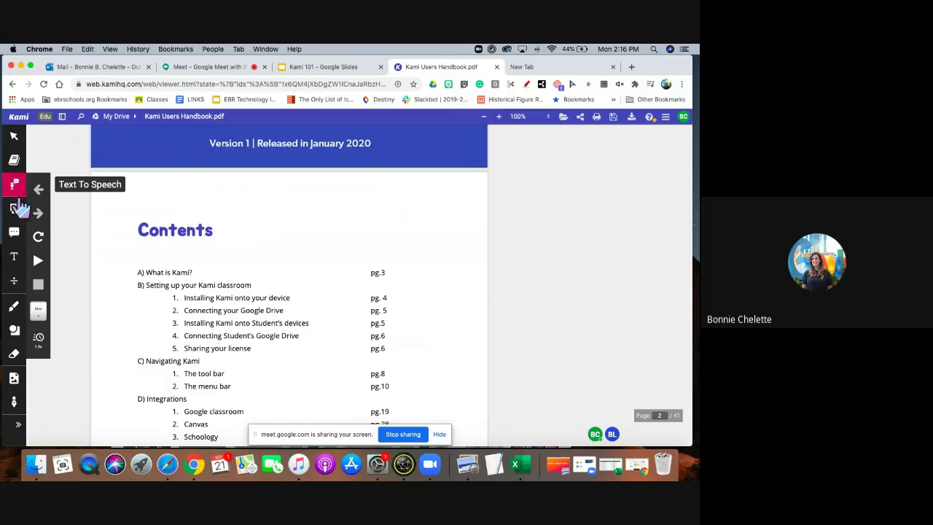
left_click(156, 274)
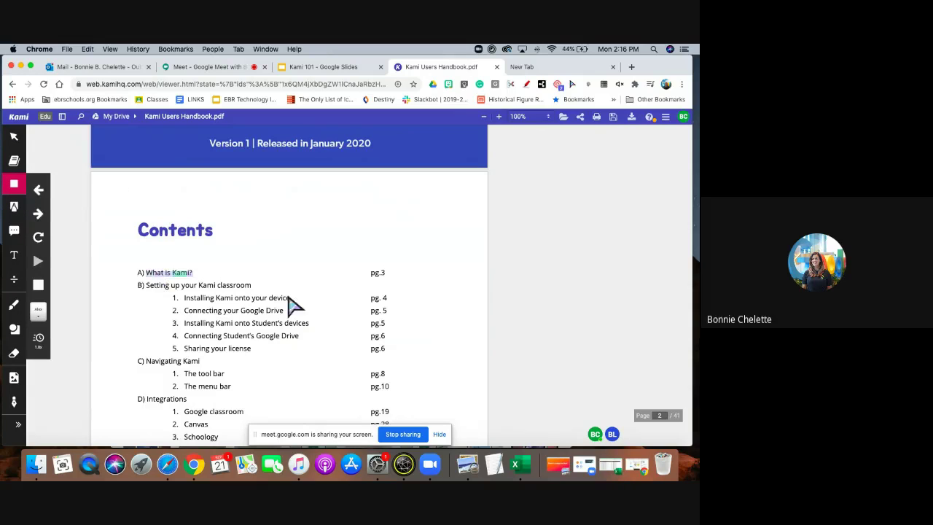
left_click(15, 185)
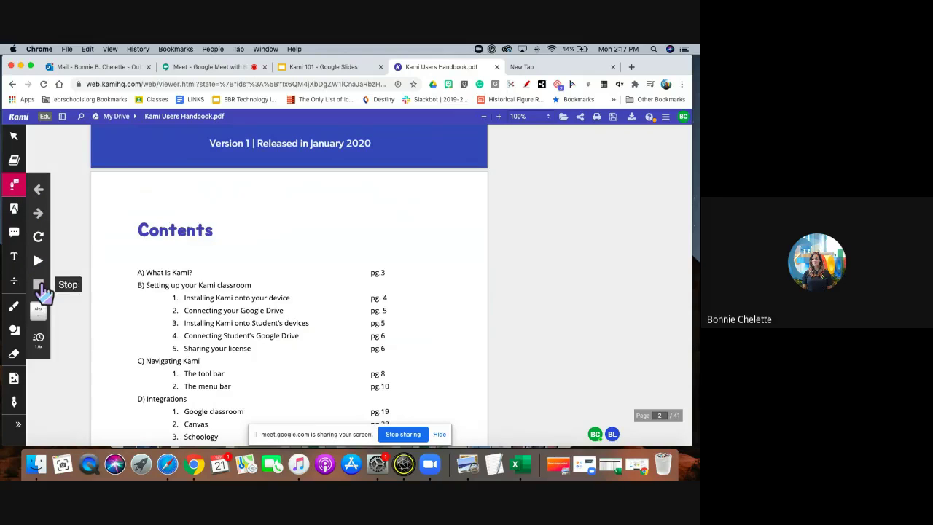
left_click(38, 312)
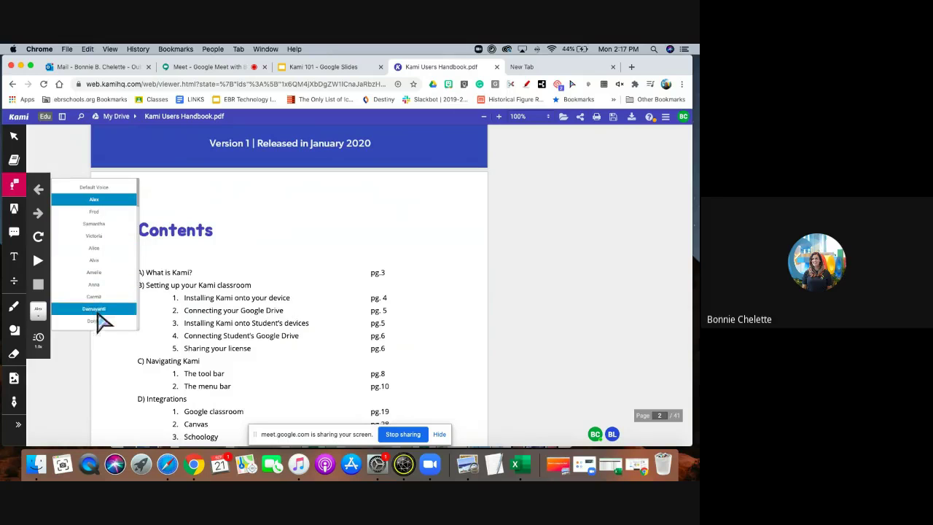
scroll(109, 258, "down", 5)
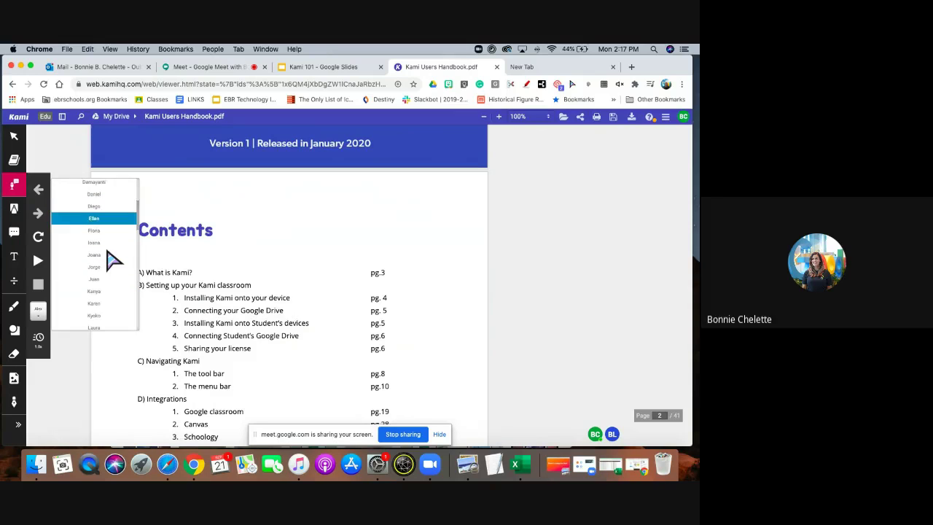
scroll(107, 251, "up", 5)
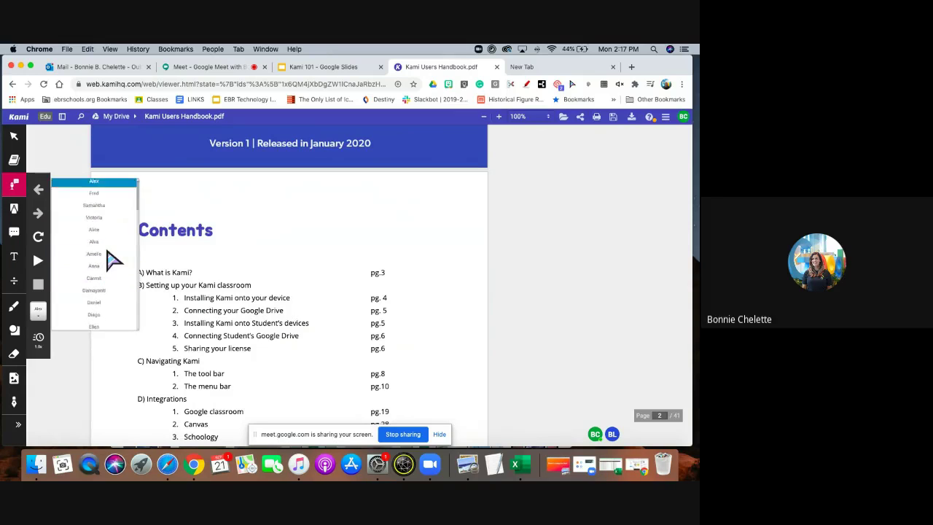
scroll(109, 259, "down", 5)
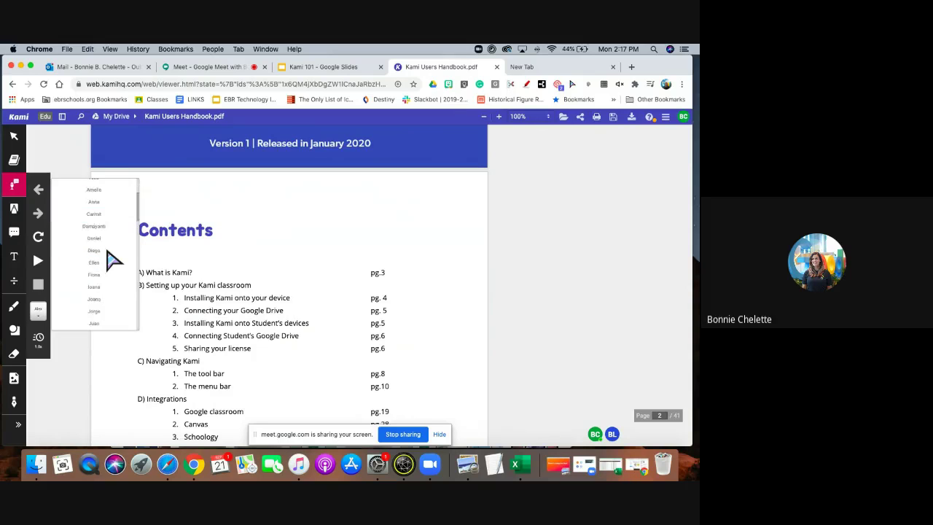
scroll(109, 259, "down", 5)
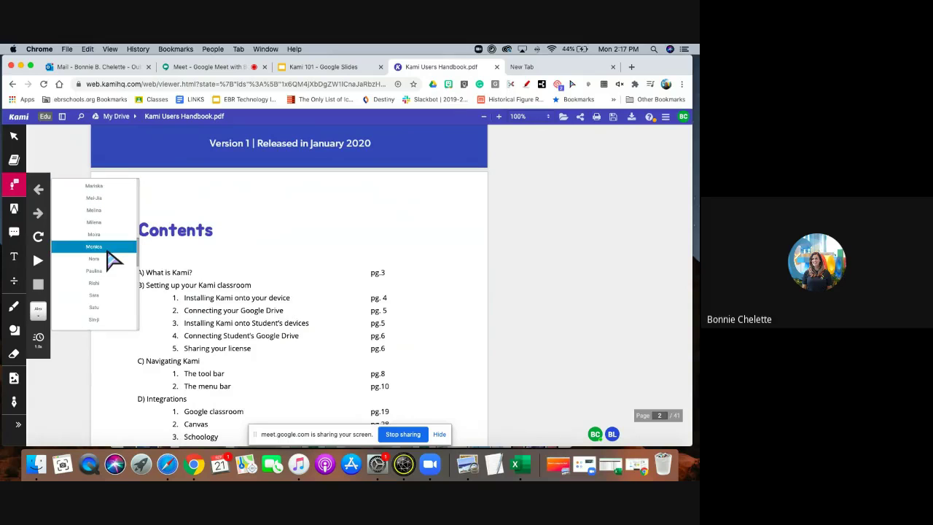
scroll(109, 259, "up", 10)
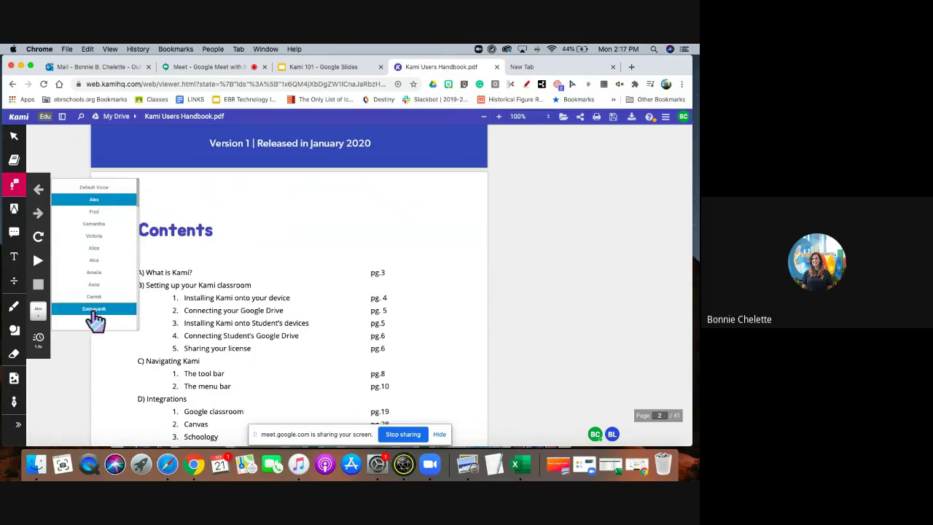
scroll(109, 248, "down", 3)
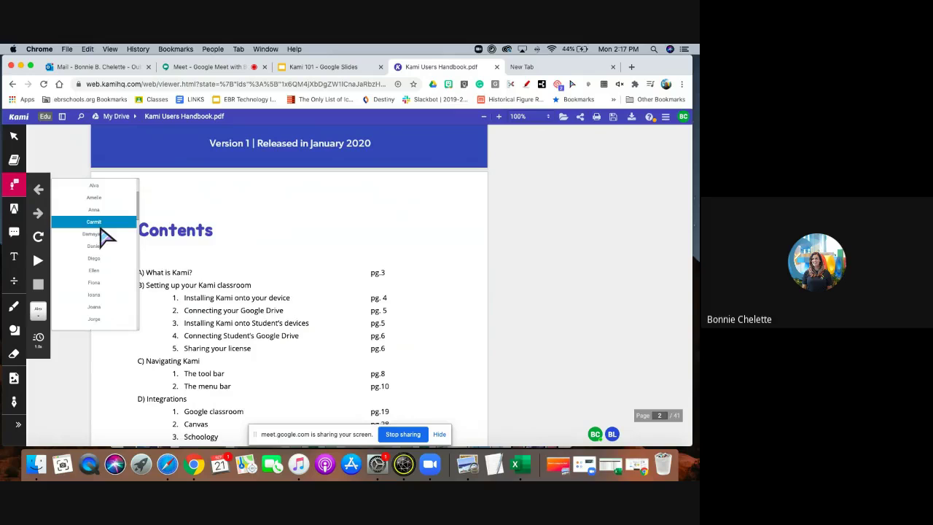
left_click(40, 339)
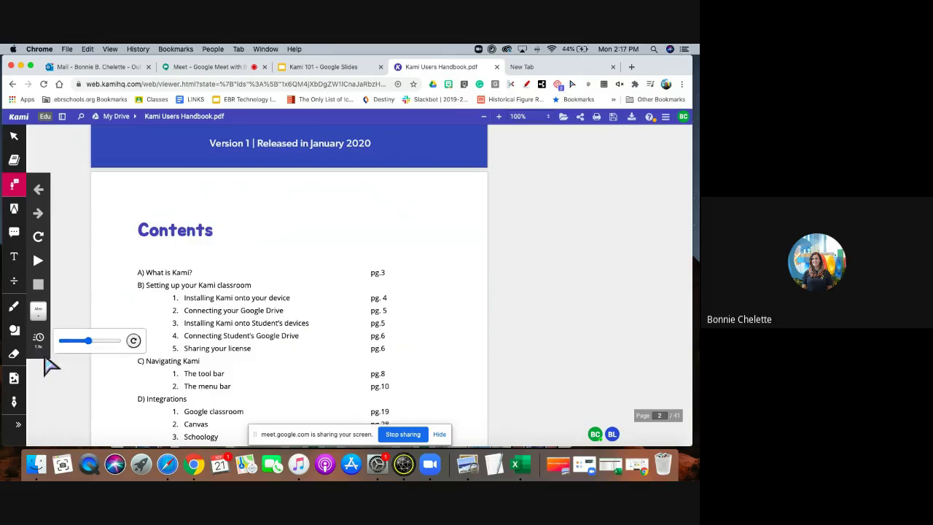
left_click(42, 348)
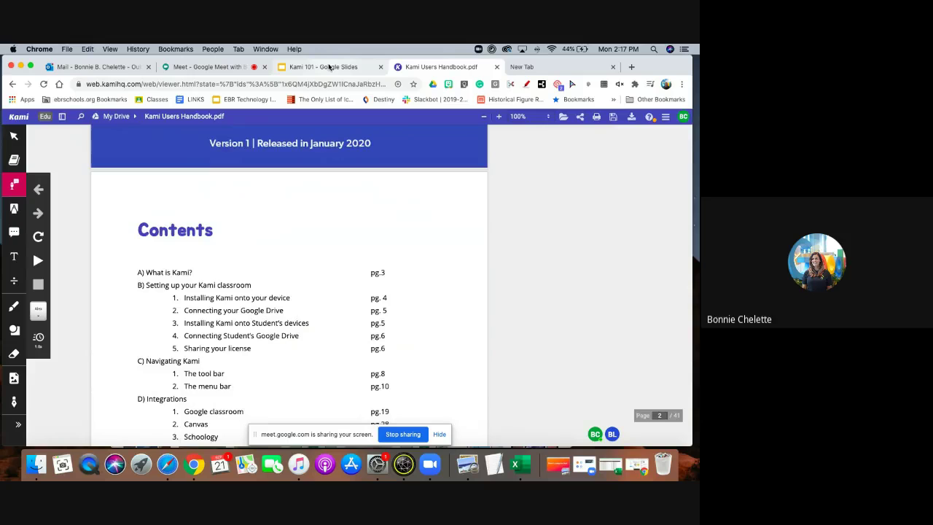
left_click(329, 67)
Check the Google Meet tab, return to the handbook, and select the Markup highlighter tool.
left_click(207, 66)
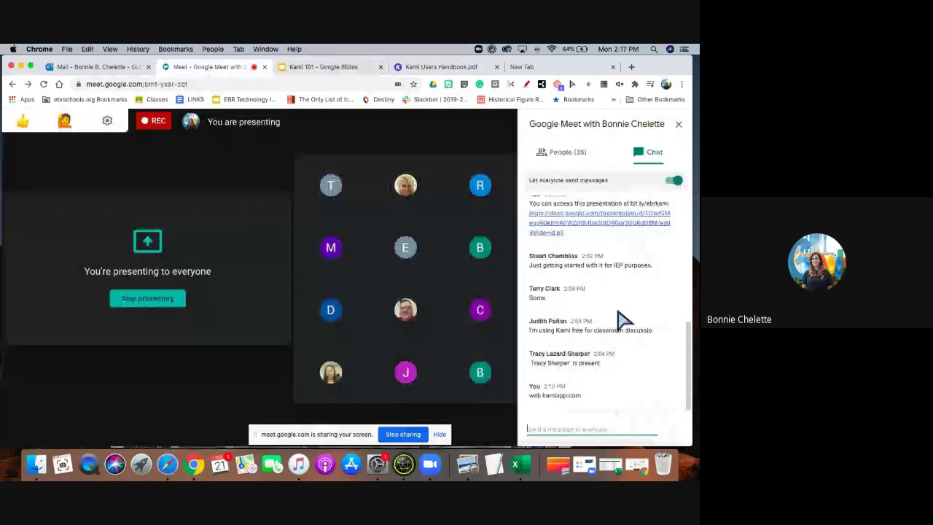
left_click(427, 67)
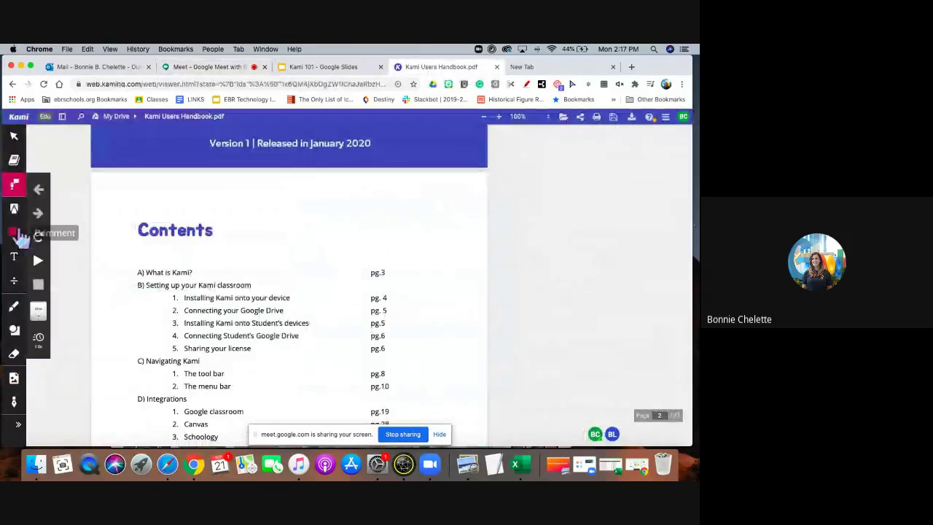
left_click(16, 210)
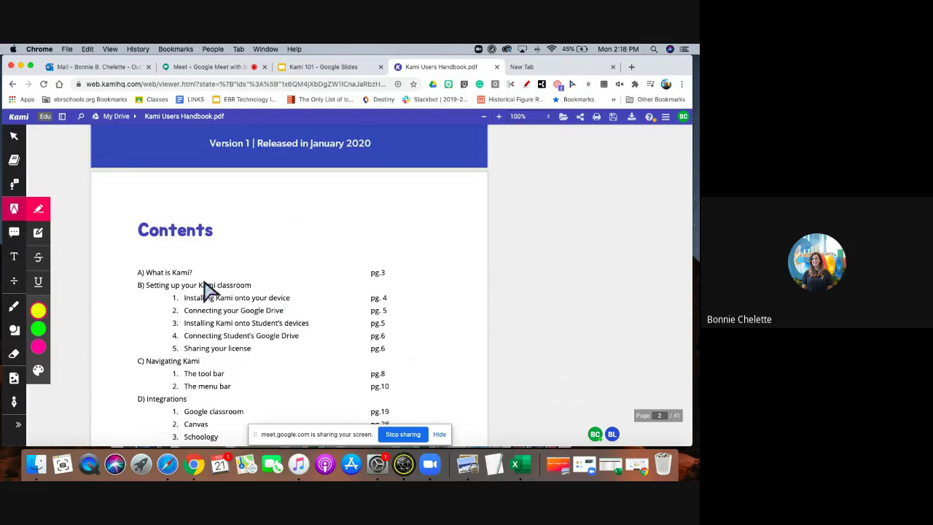
mouse_move(137, 284)
left_mouse_down()
mouse_move(304, 287)
mouse_move(236, 296)
left_mouse_up()
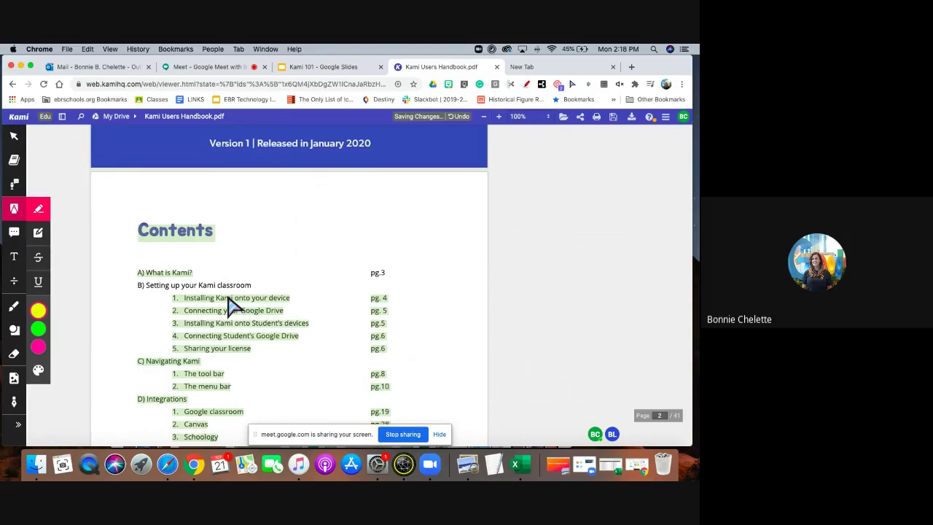
key("ctrl+Up")
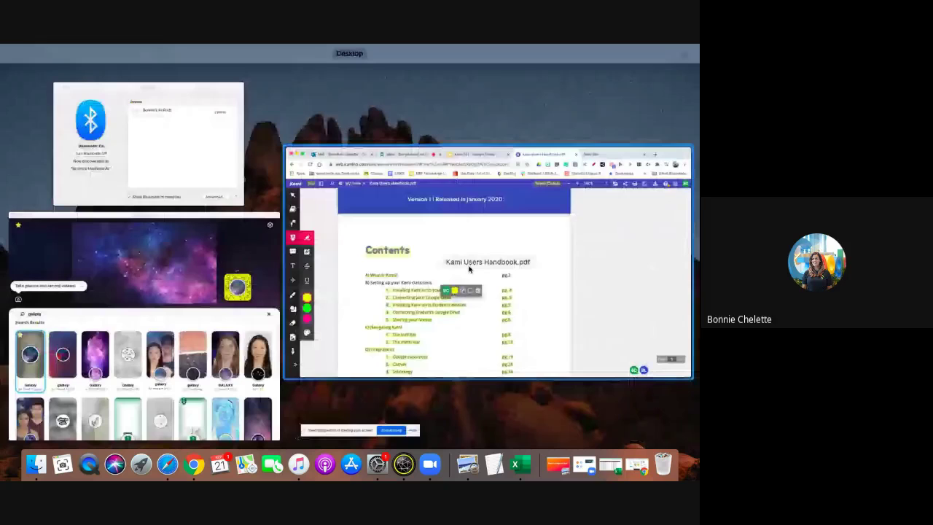
left_click(469, 269)
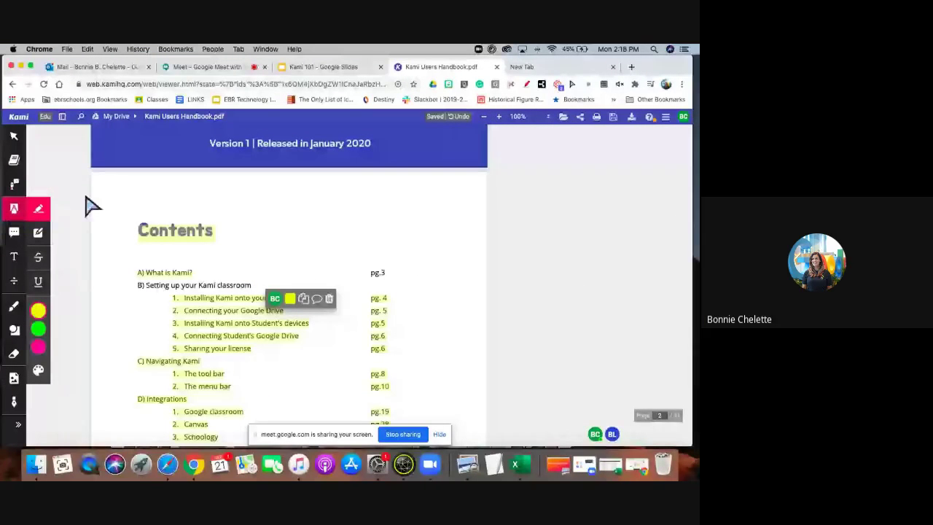
left_click(193, 309)
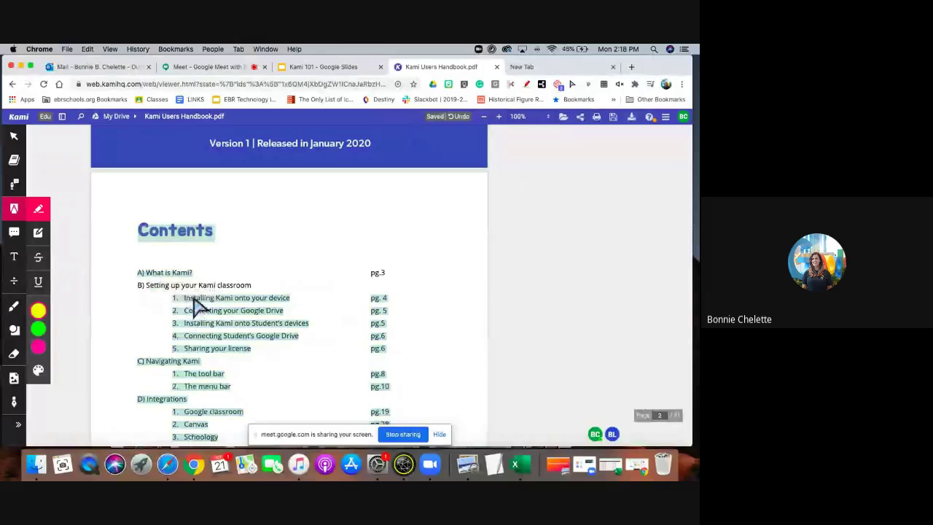
left_click(179, 291)
left_click(170, 269)
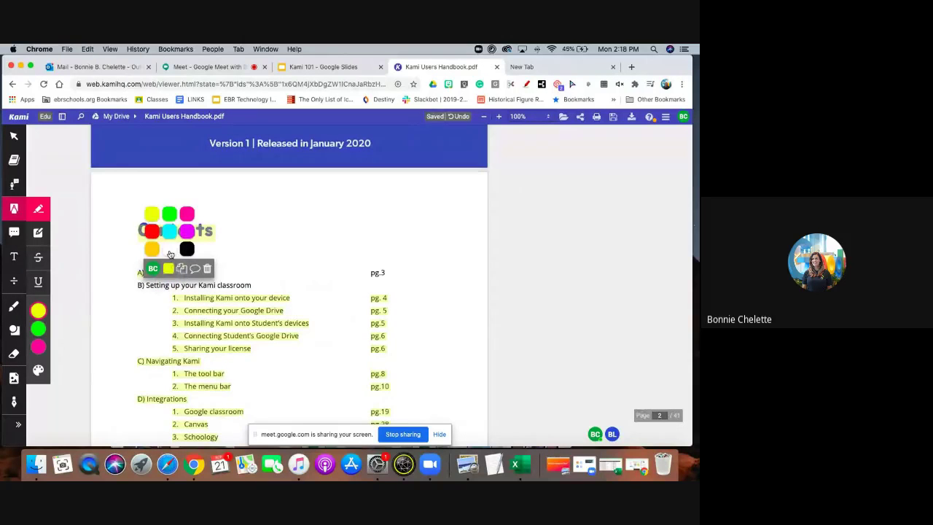
left_click(169, 250)
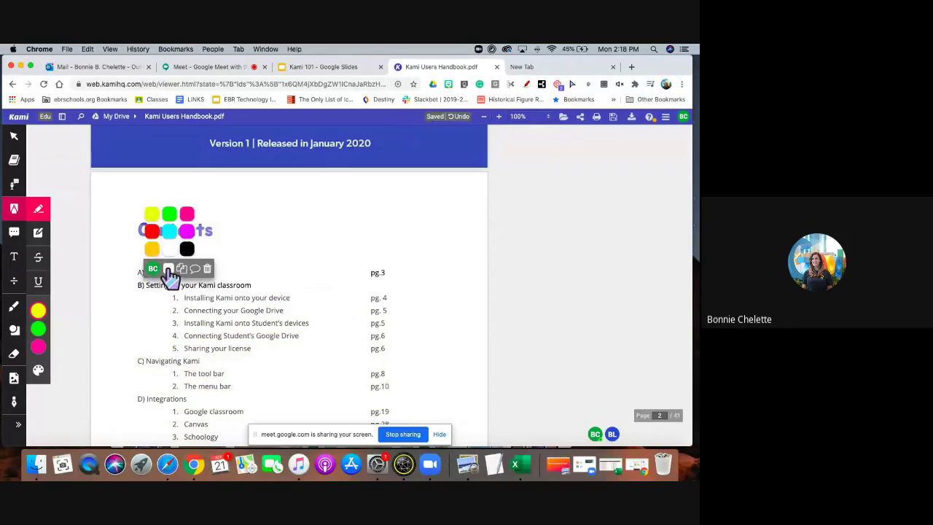
left_click(169, 269)
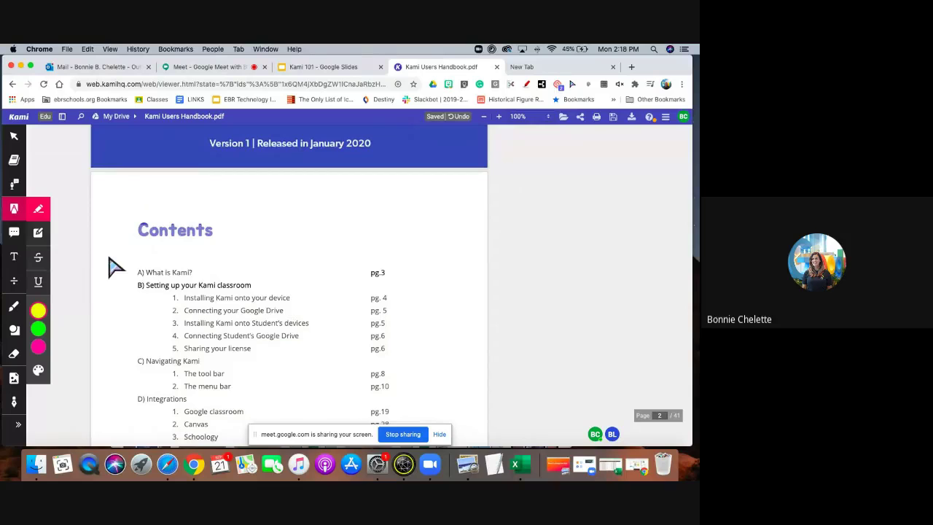
left_click(179, 276)
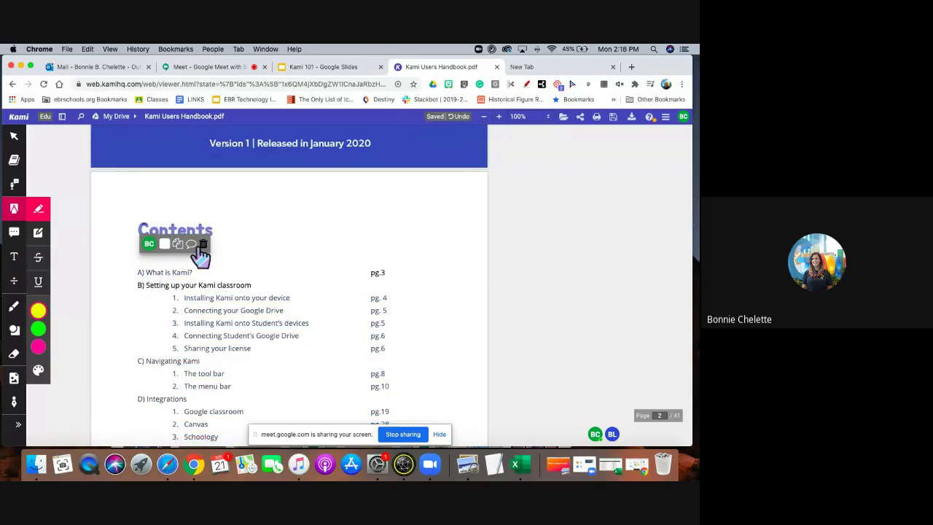
left_click(204, 245)
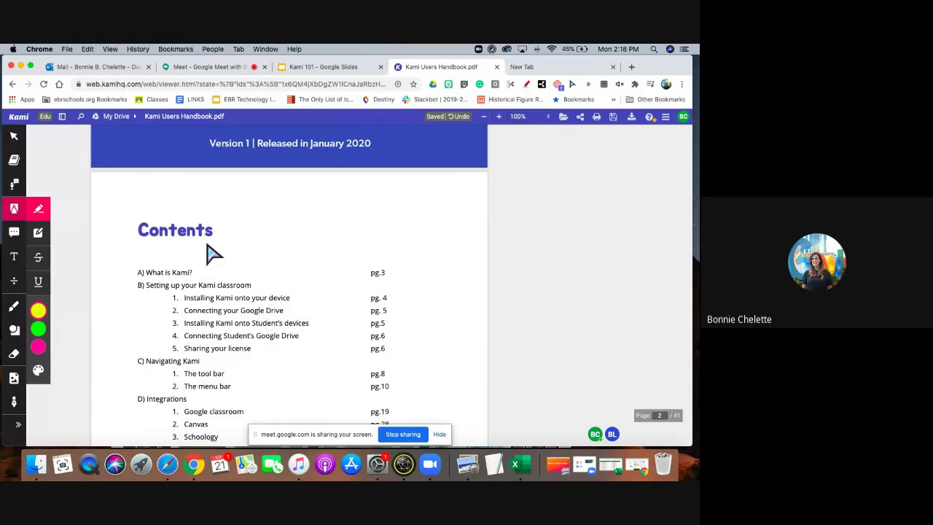
scroll(210, 251, "down", 1)
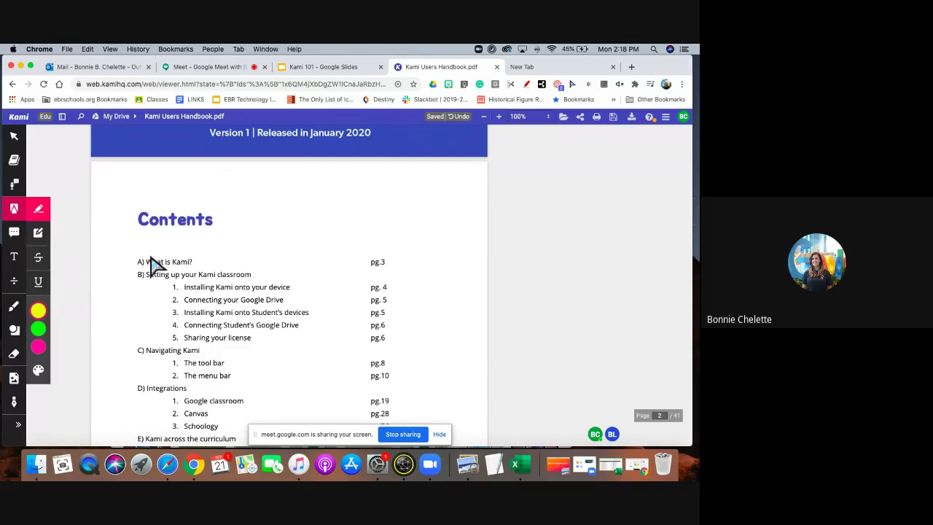
Highlight the 'A) What is Kami?' Contents entry.
mouse_move(147, 261)
left_mouse_down()
mouse_move(193, 264)
mouse_move(179, 271)
left_mouse_up()
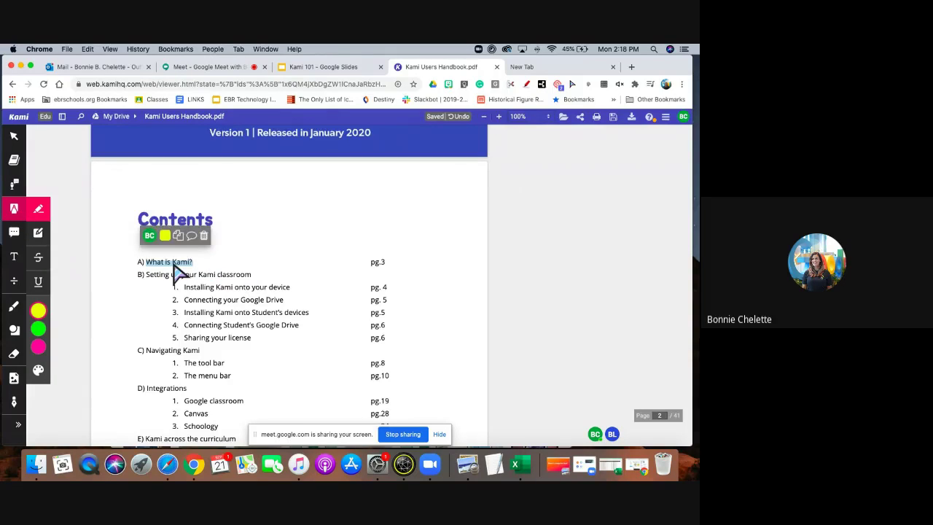
left_click(164, 235)
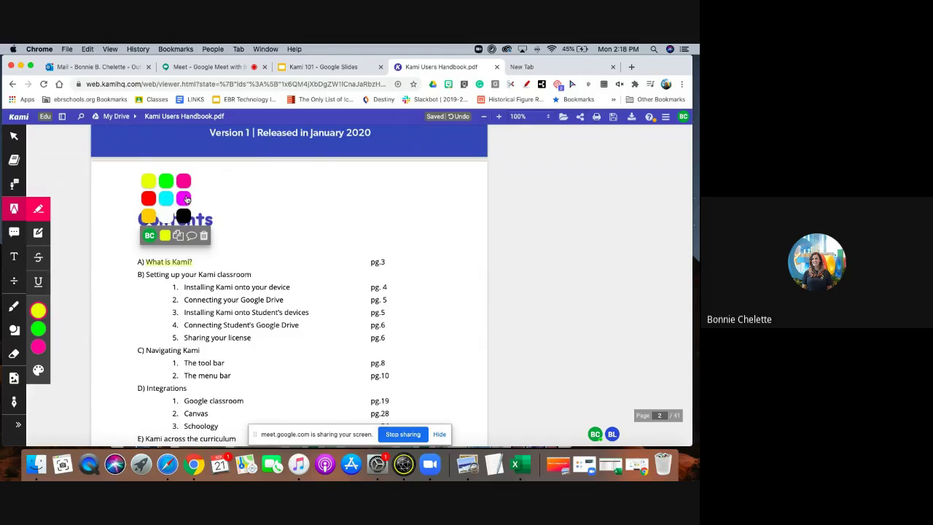
left_click(179, 238)
left_click(183, 262)
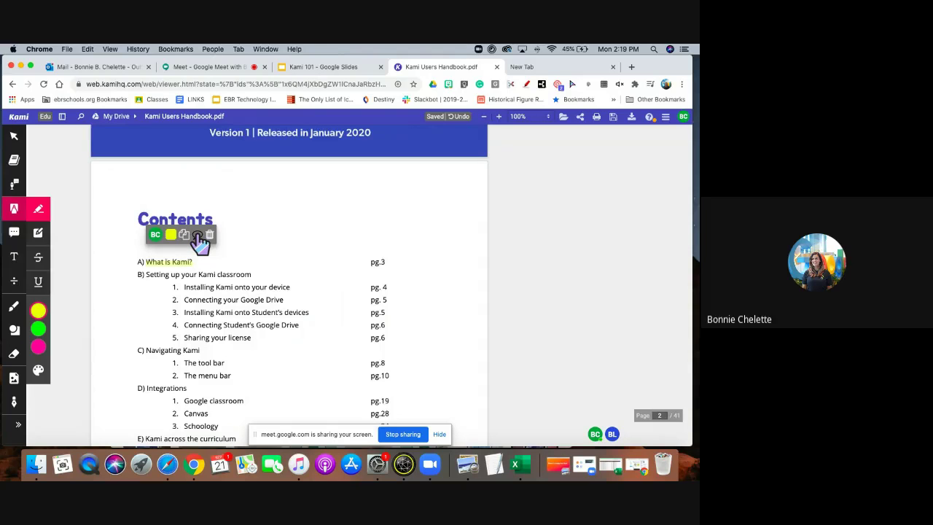
Add a voice-dictated comment to that highlight, then delete the comment.
left_click(198, 234)
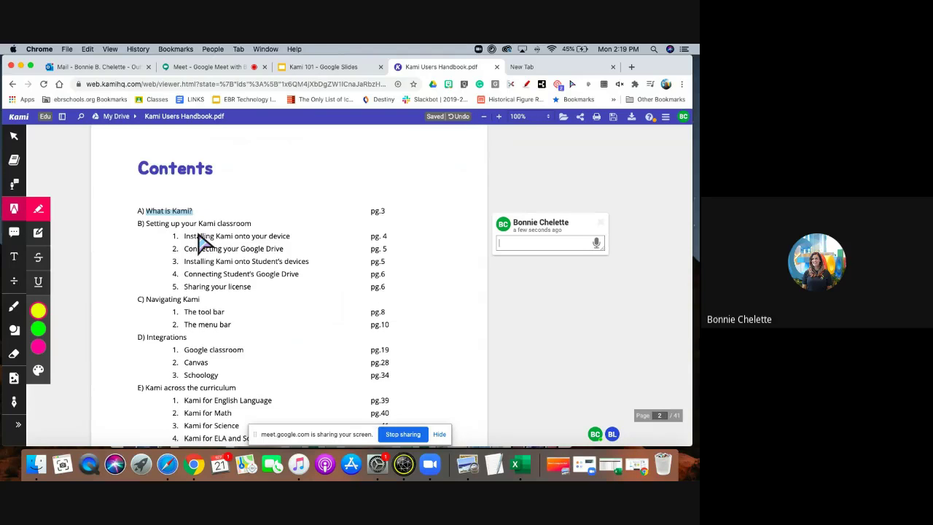
type("W")
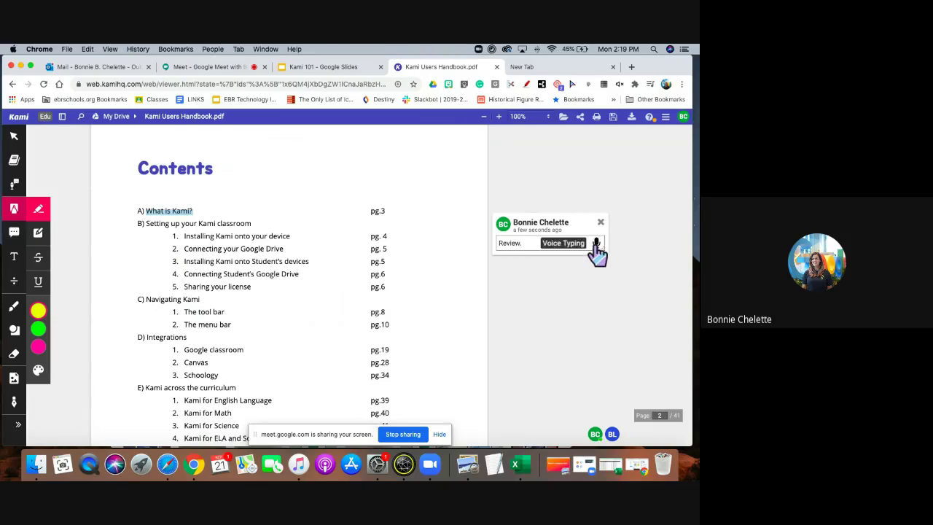
left_click(596, 243)
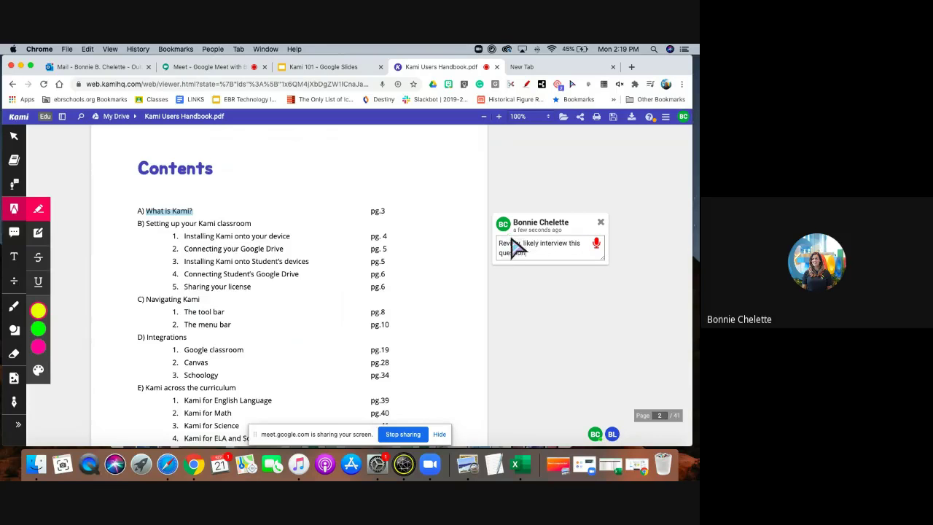
left_click(597, 244)
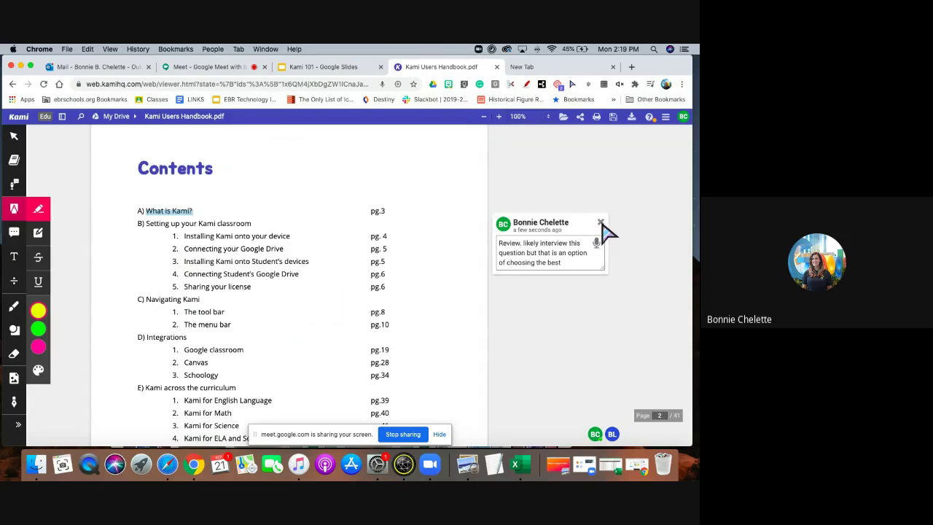
left_click(601, 223)
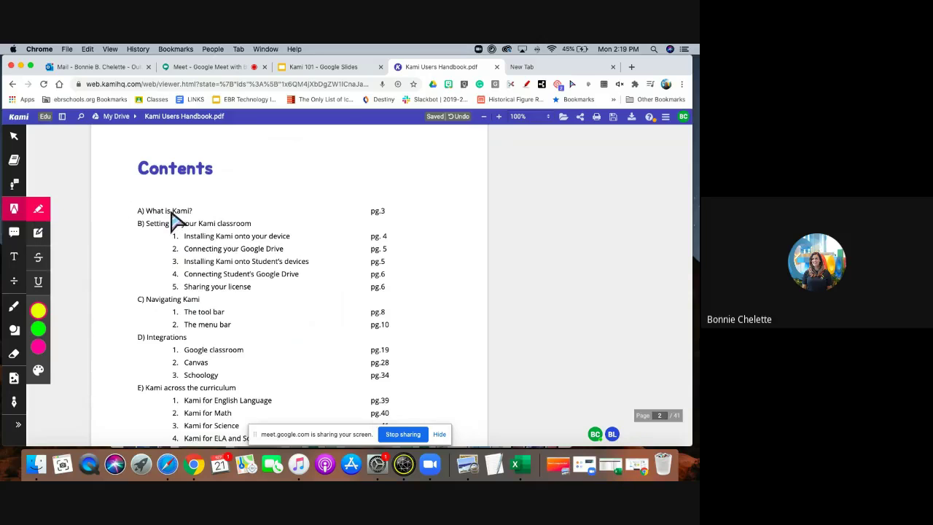
Highlight 'A) What is Kami?' and dictate the comment 'speak slowly.' onto it.
left_click_drag(196, 210, 136, 213)
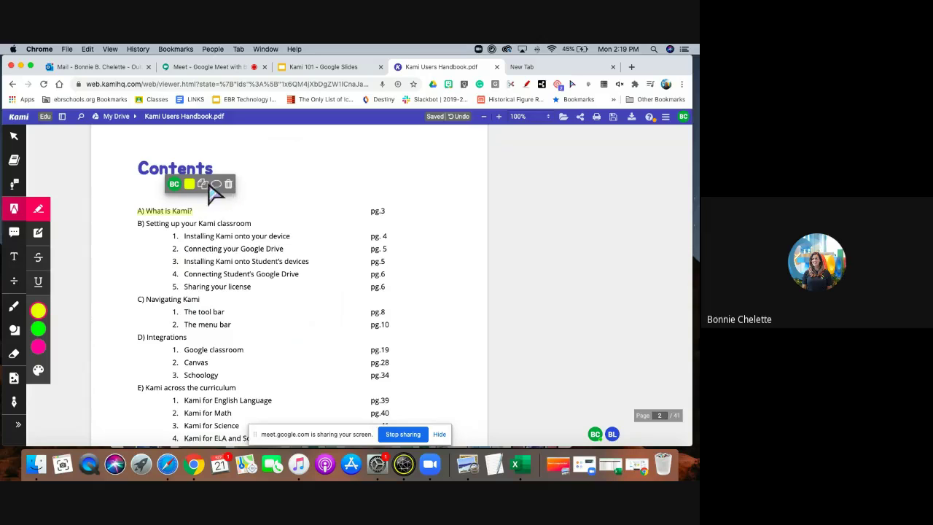
left_click(216, 183)
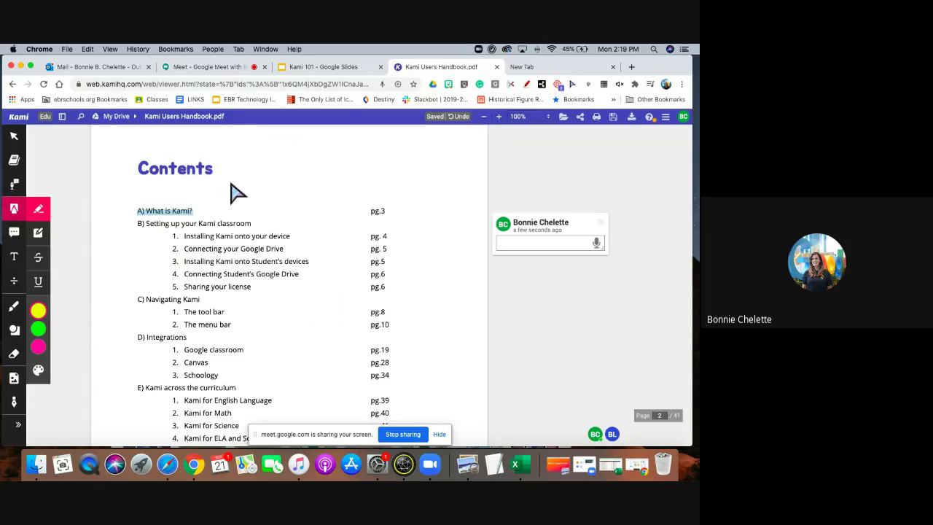
left_click(596, 244)
left_click(596, 243)
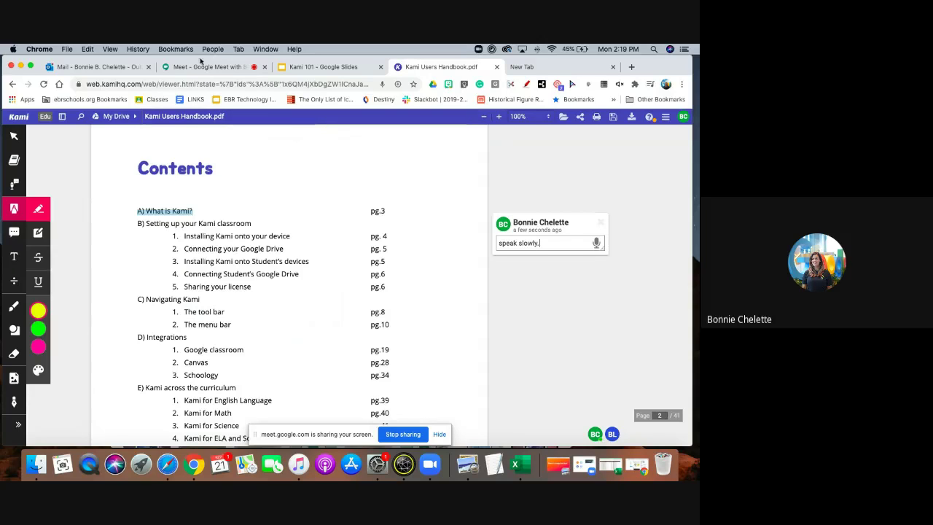
Box-highlight the section B list, thinly highlight 'The tool bar', and strike through 'The menu bar'.
left_click(38, 232)
mouse_move(135, 218)
left_mouse_down()
mouse_move(290, 241)
mouse_move(306, 291)
mouse_move(406, 303)
left_mouse_up()
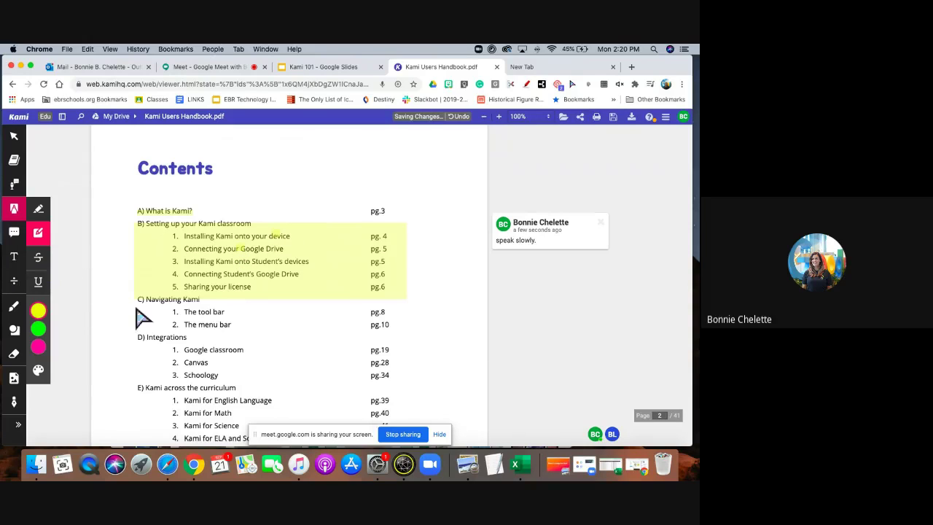
left_click_drag(172, 318, 247, 319)
left_click(38, 257)
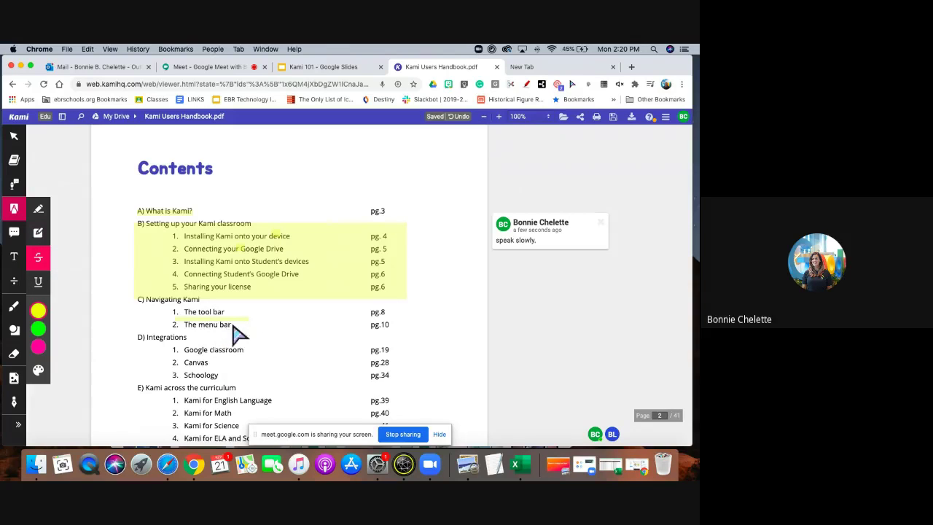
left_click_drag(232, 325, 168, 337)
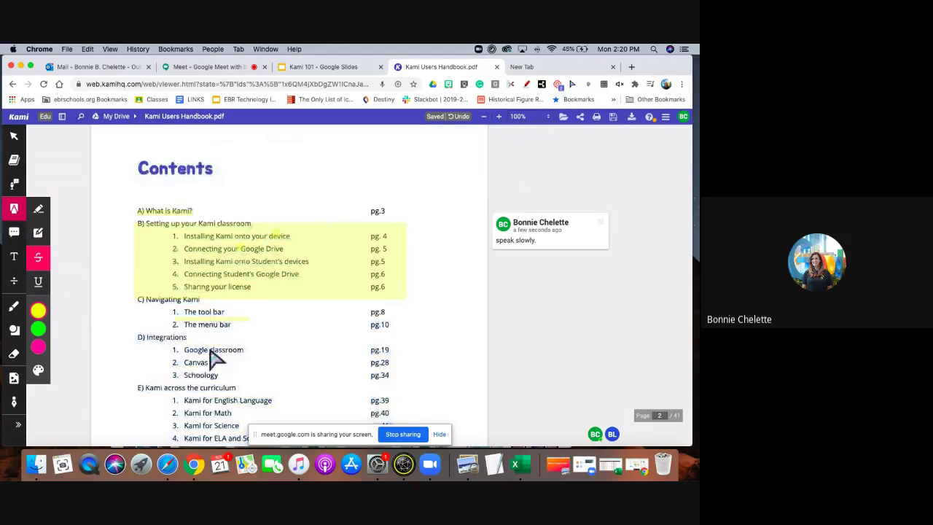
left_click(219, 293)
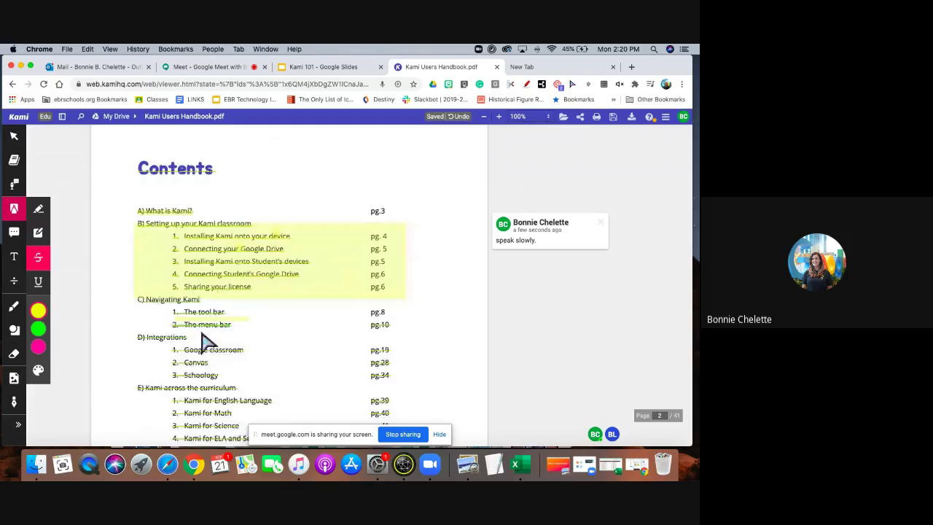
Delete the 'speak slowly.' comment and the yellow box highlight over section B.
mouse_move(240, 308)
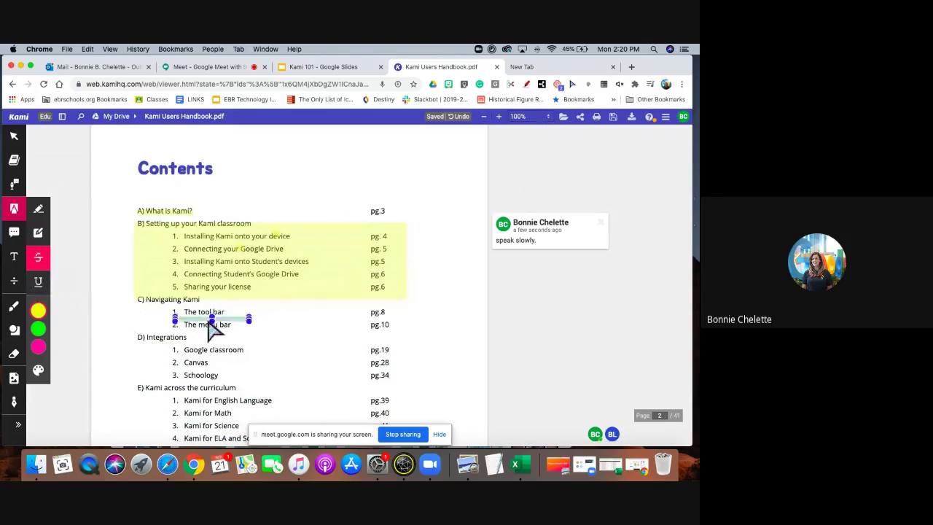
left_click(569, 247)
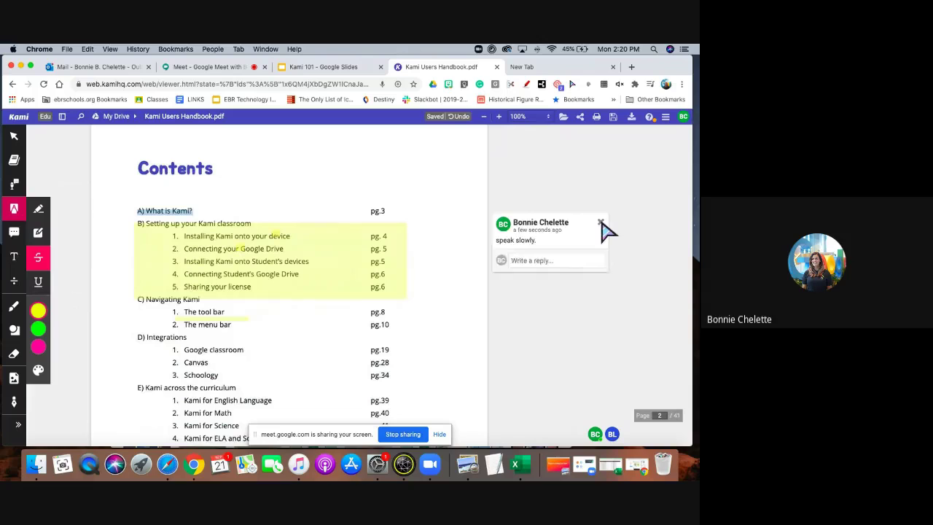
left_click(601, 223)
left_click(234, 236)
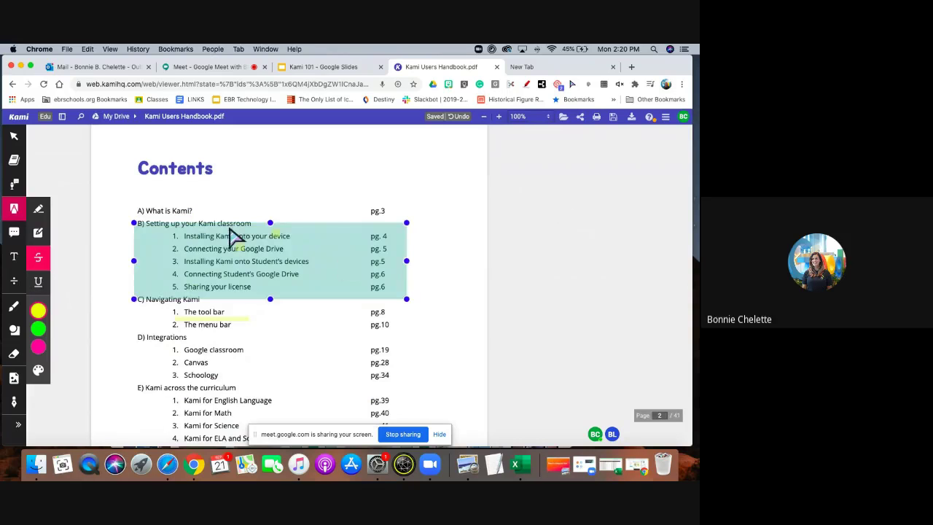
left_click(337, 208)
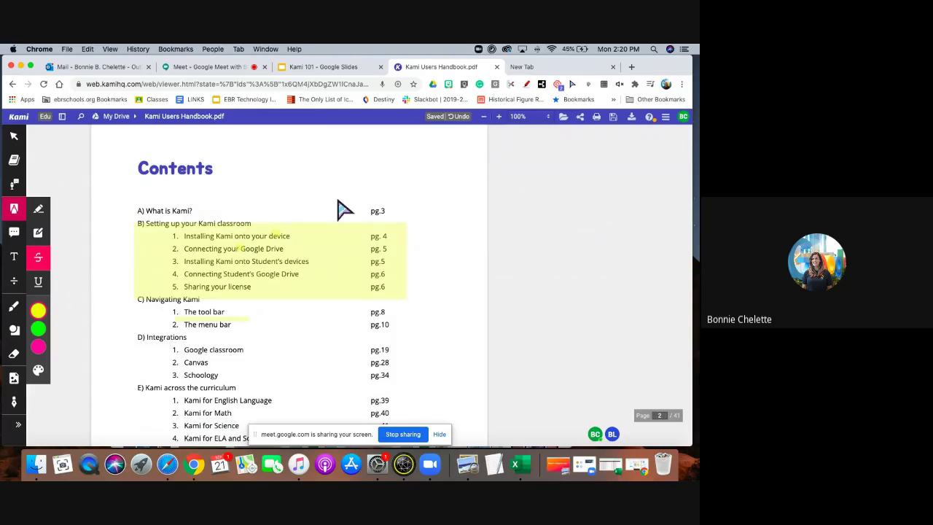
left_click(337, 247)
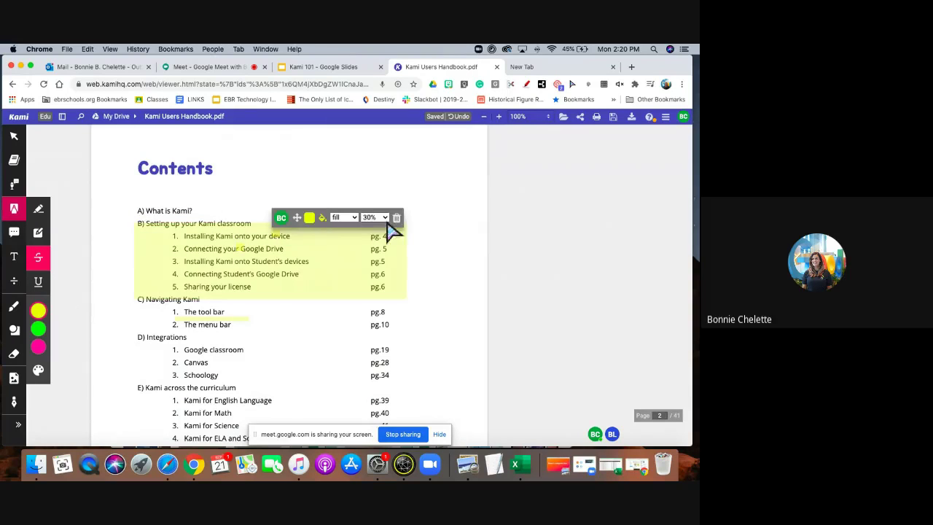
left_click(397, 219)
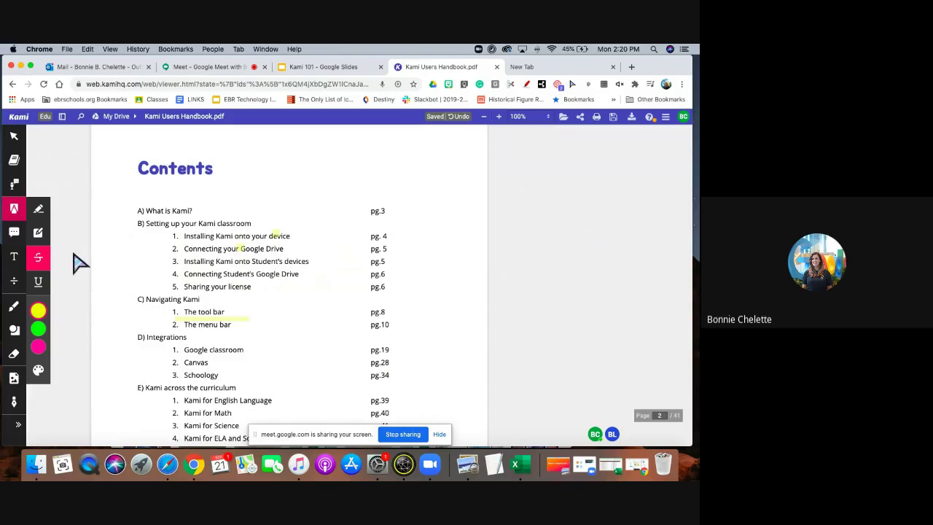
left_click(16, 235)
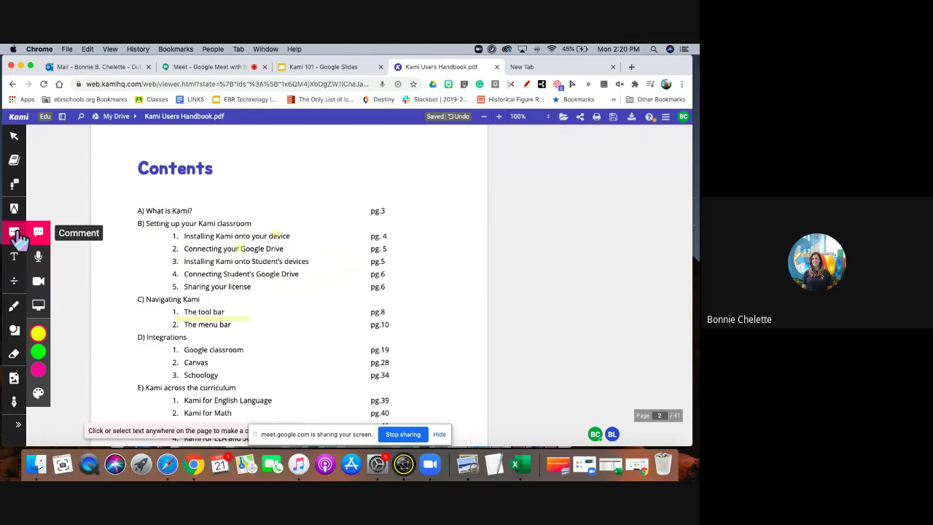
Switch from Kami to the Google Meet tab to view the call's chat.
left_click(207, 67)
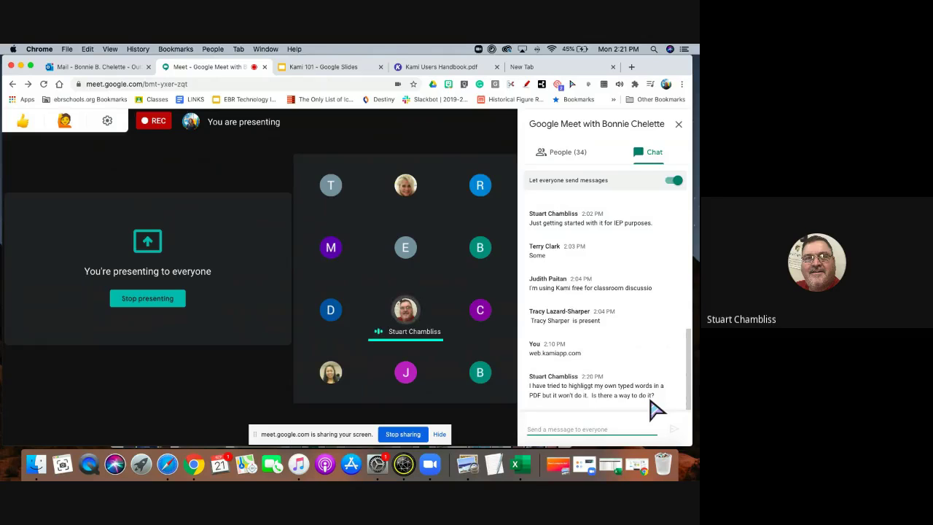
Back in the Kami handbook, yellow box-highlight the line '4. Connecting Student's Google Drive'.
left_click(333, 69)
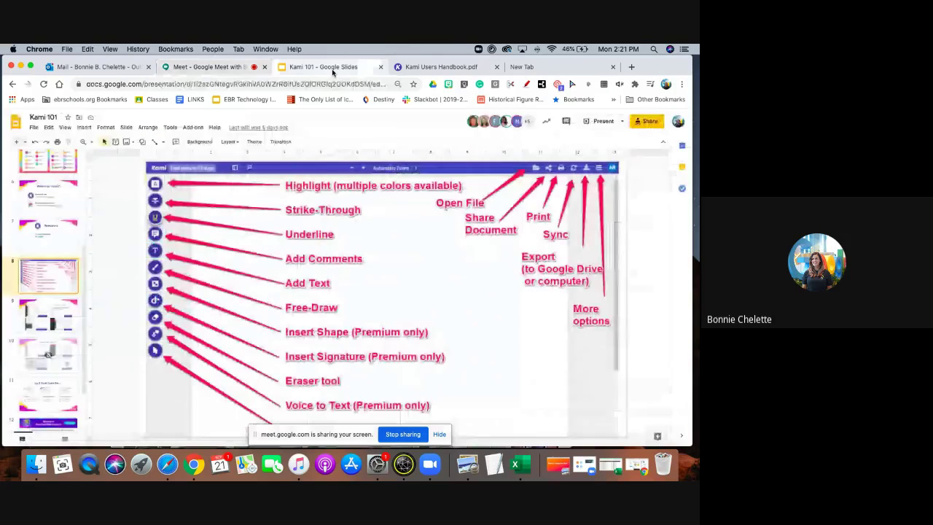
key("ctrl+shift+Tab")
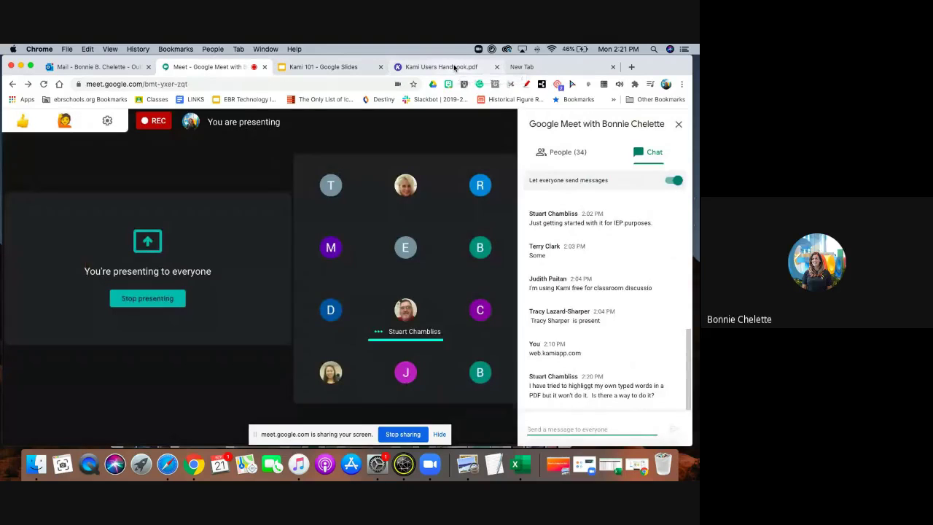
left_click(454, 67)
left_click(14, 211)
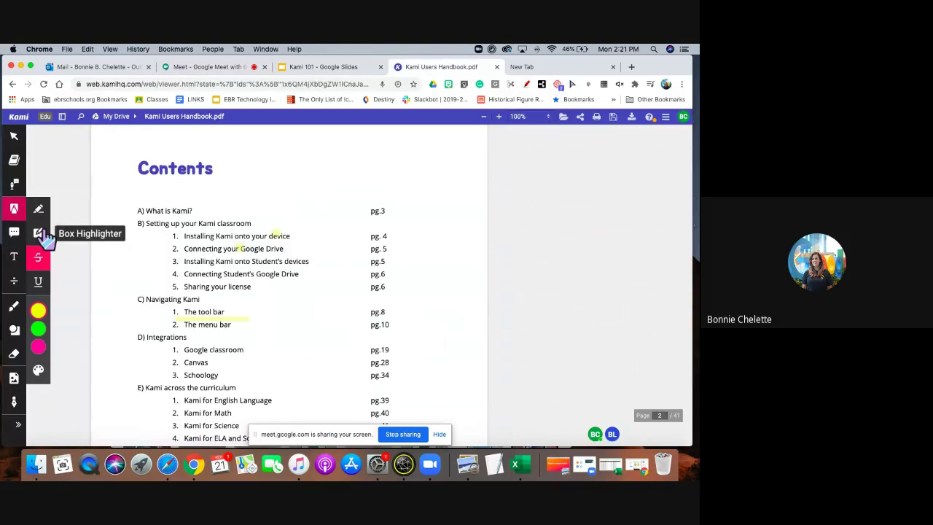
left_click(39, 233)
left_click_drag(165, 268, 312, 285)
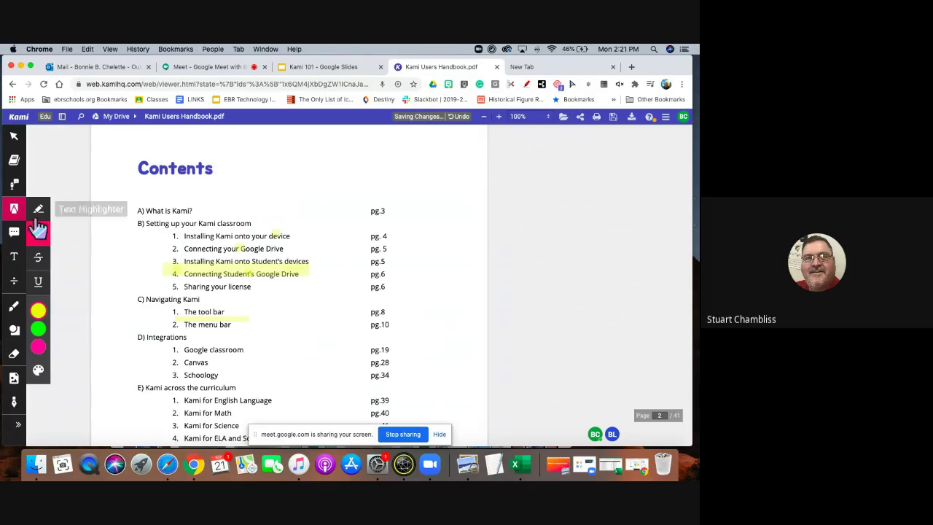
Select the plain Text Comment tool from Kami's comment options.
left_click(224, 68)
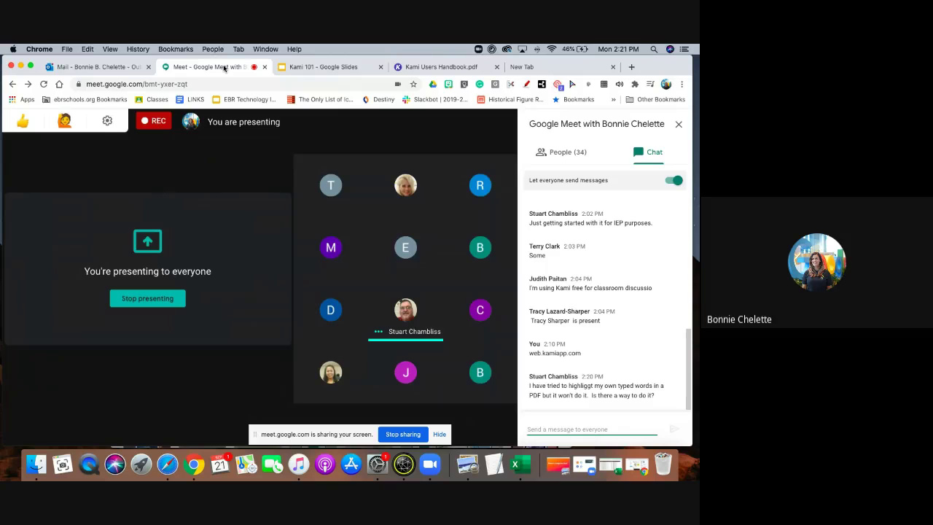
left_click(320, 67)
left_click(446, 68)
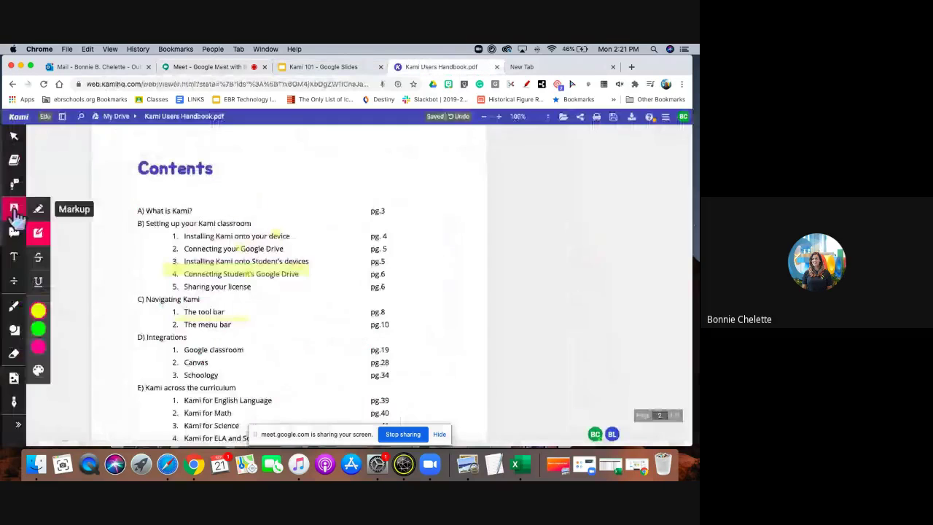
left_click(16, 235)
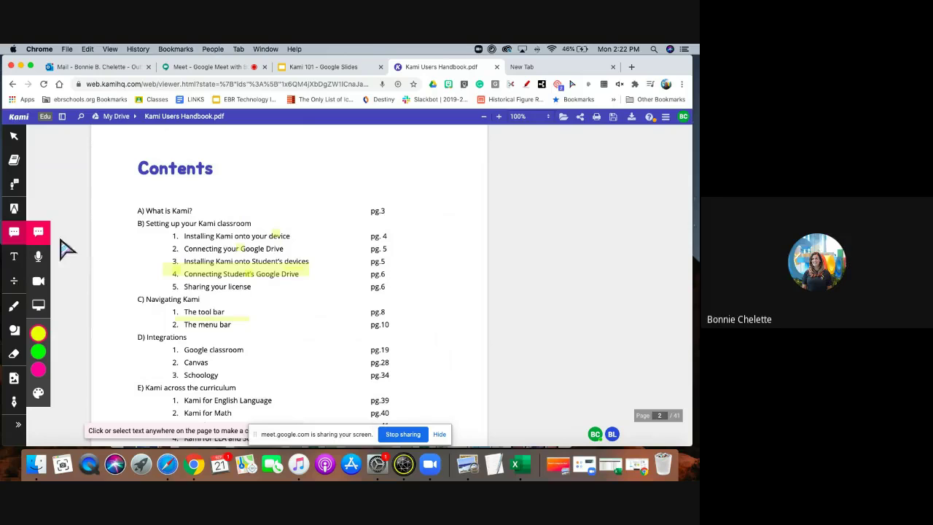
left_click(220, 70)
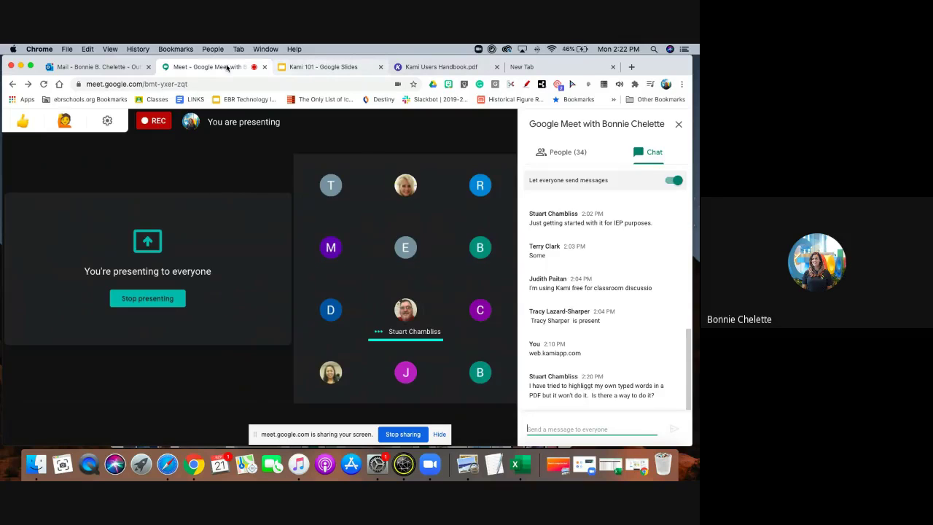
left_click(325, 69)
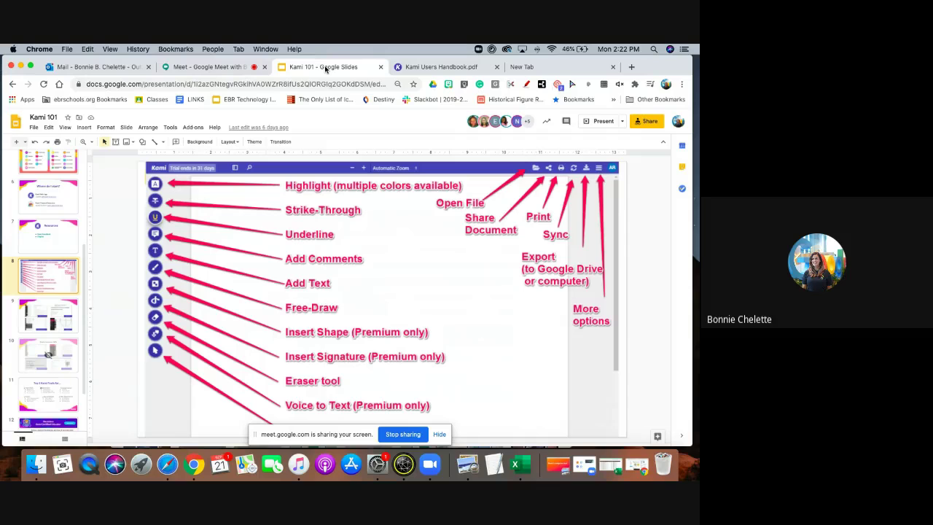
key("ctrl+Tab")
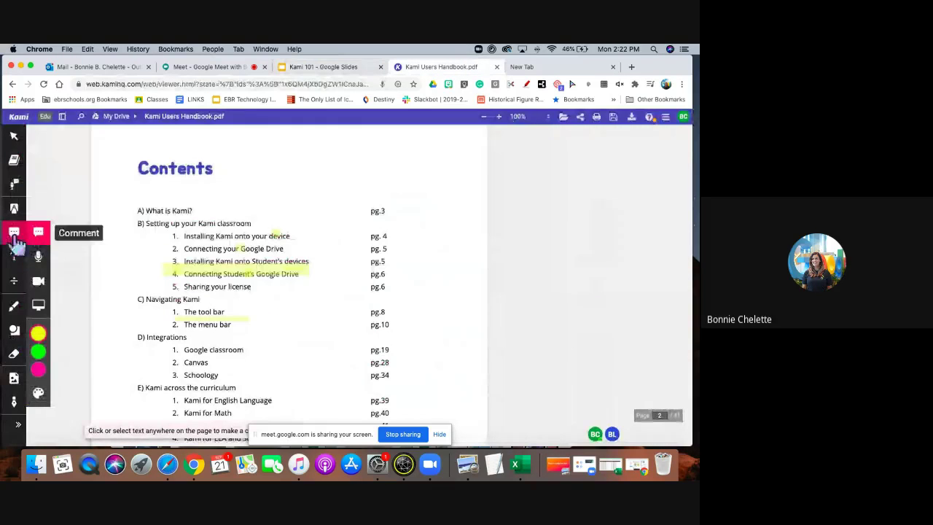
left_click(38, 233)
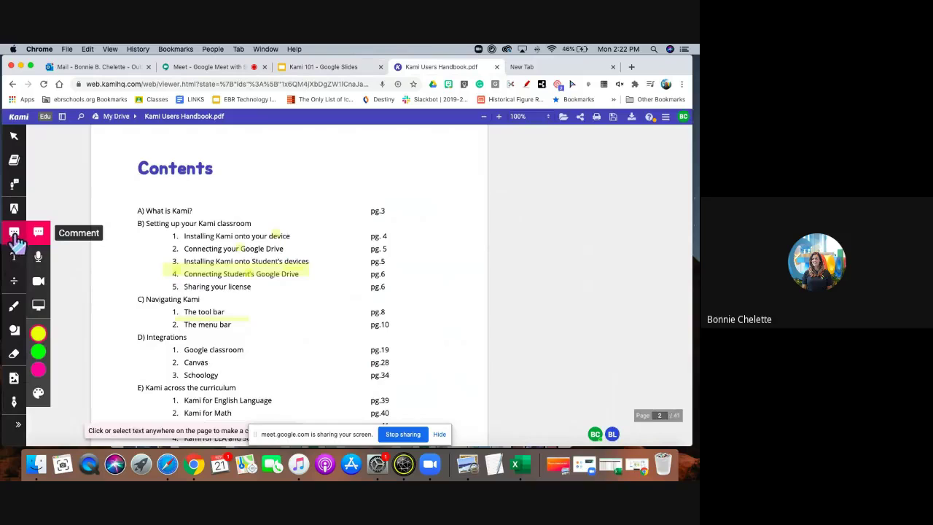
Post a 'Sign here please' text comment beside the Contents list.
left_click(467, 219)
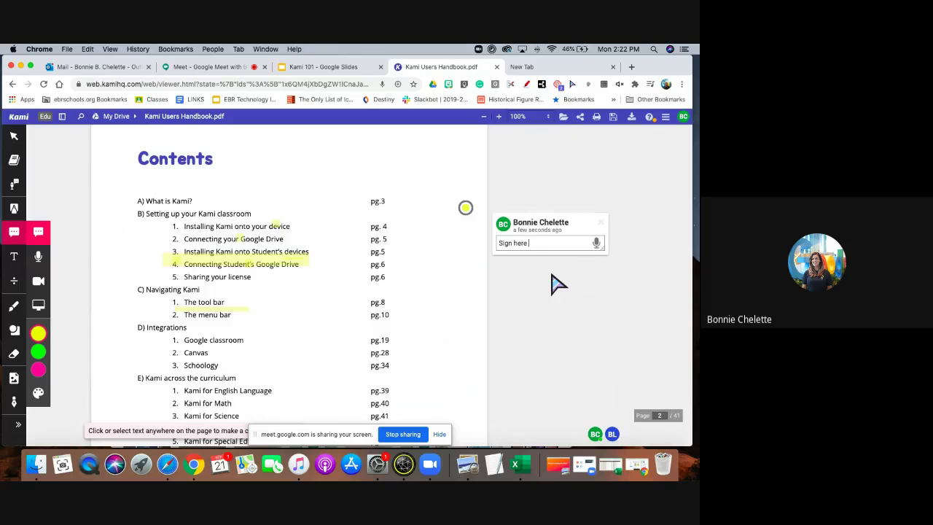
key("Return")
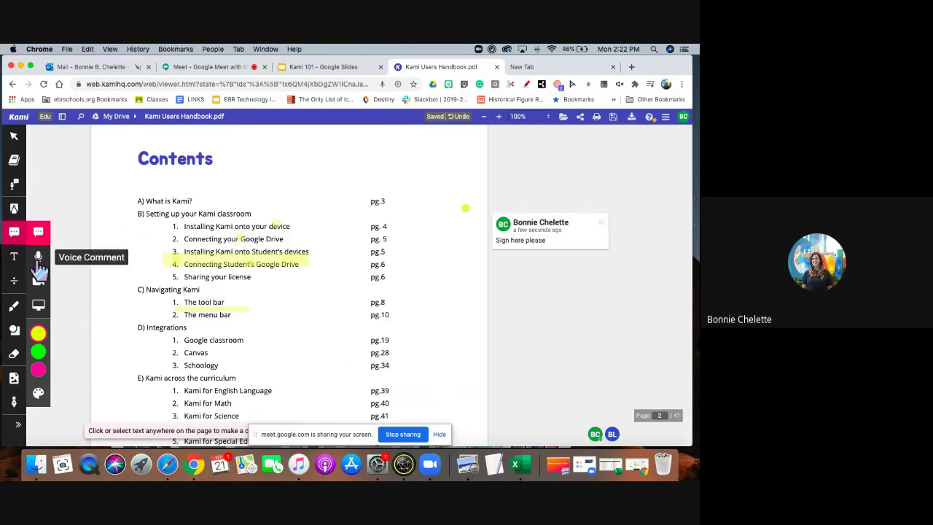
scroll(455, 330, "down", 3)
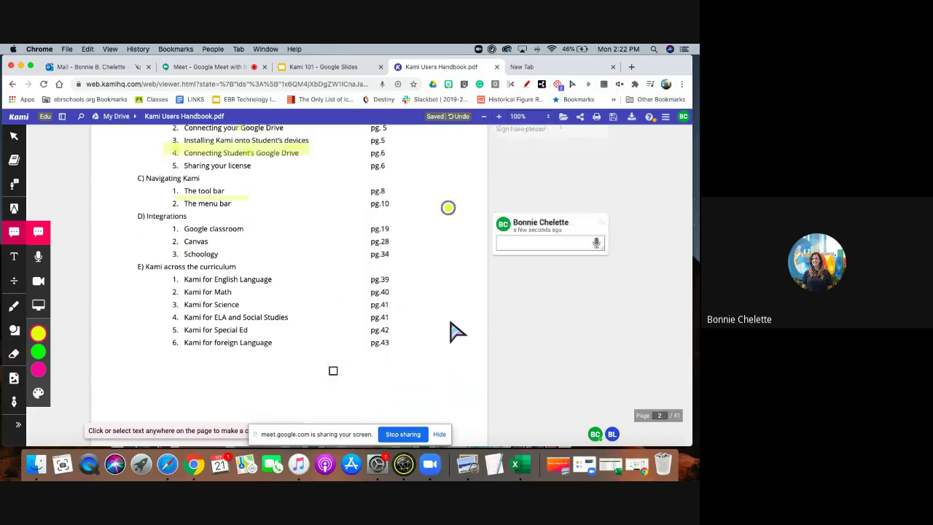
Record a short 8.7-second voice comment on the Contents page.
left_click(39, 256)
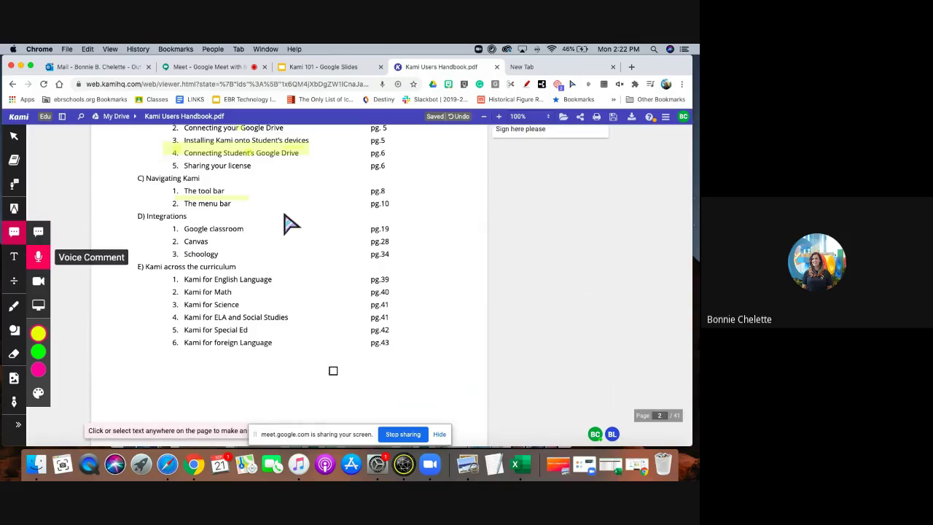
scroll(450, 218, "up", 1)
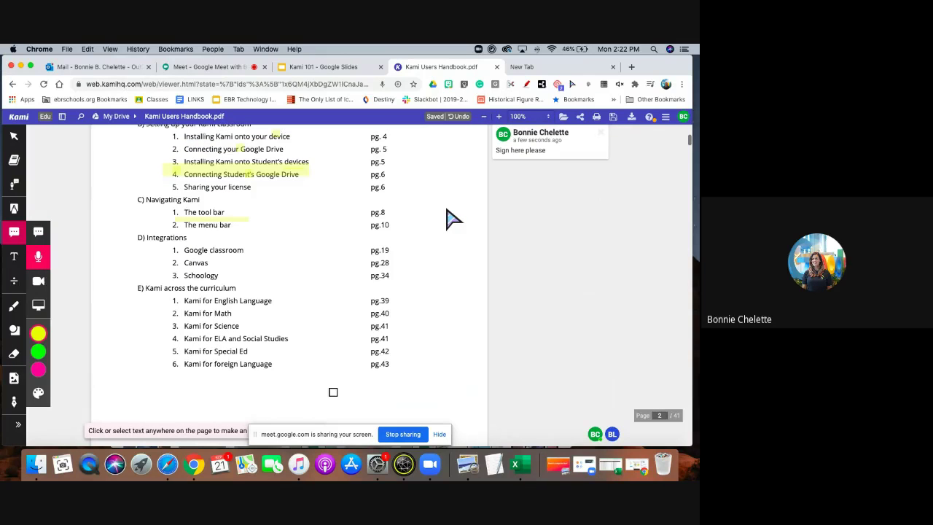
scroll(447, 219, "up", 1)
left_click(447, 259)
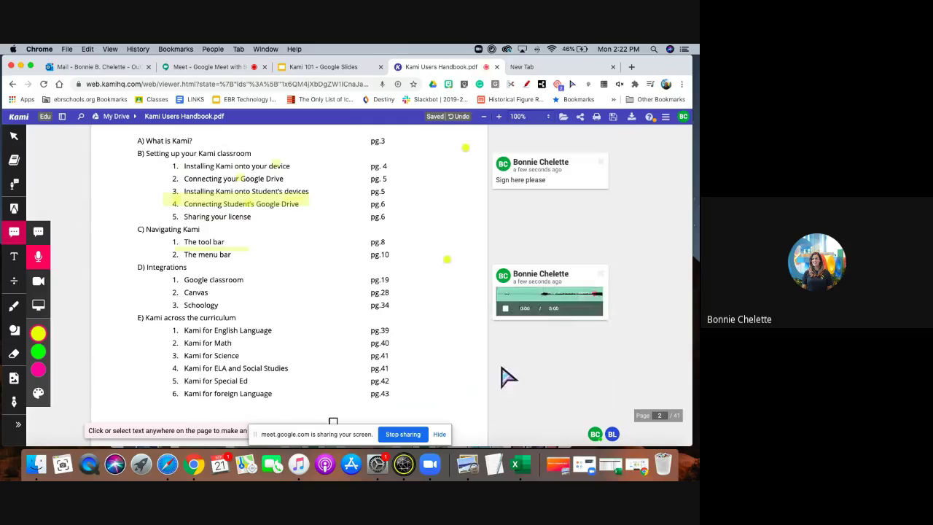
left_click(506, 309)
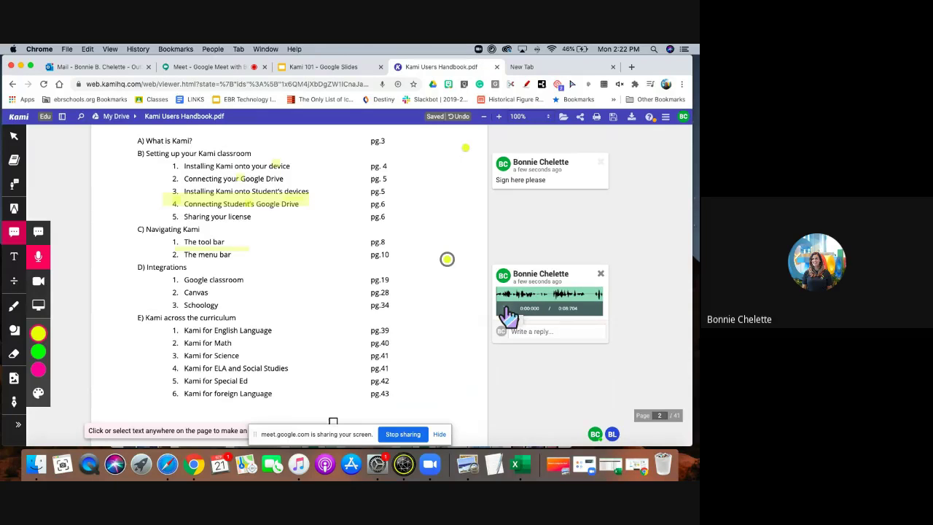
left_click(39, 285)
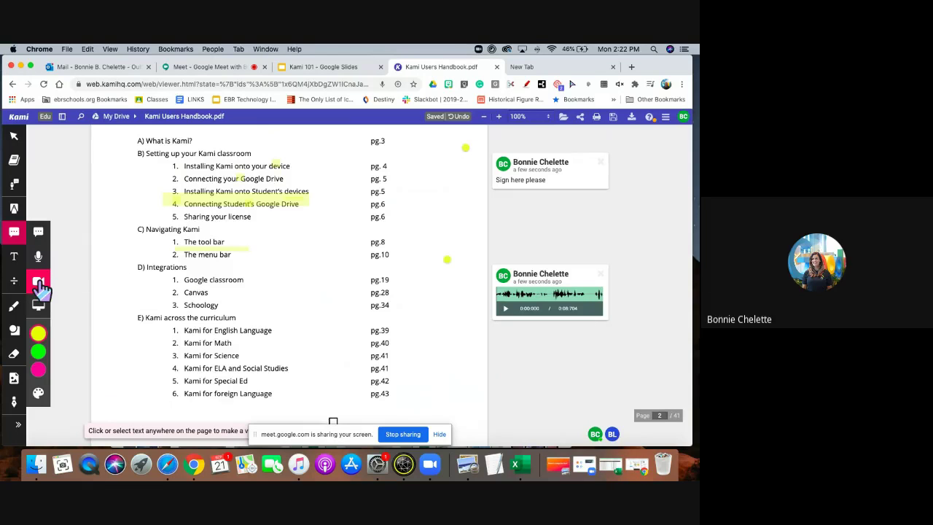
Record a video comment on the Contents page, then close the card to discard it.
left_click(454, 391)
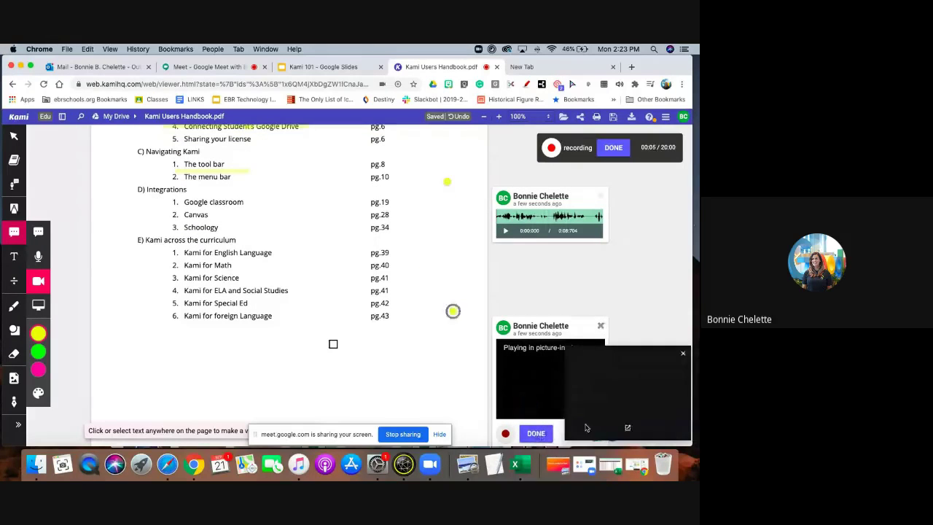
left_click(537, 433)
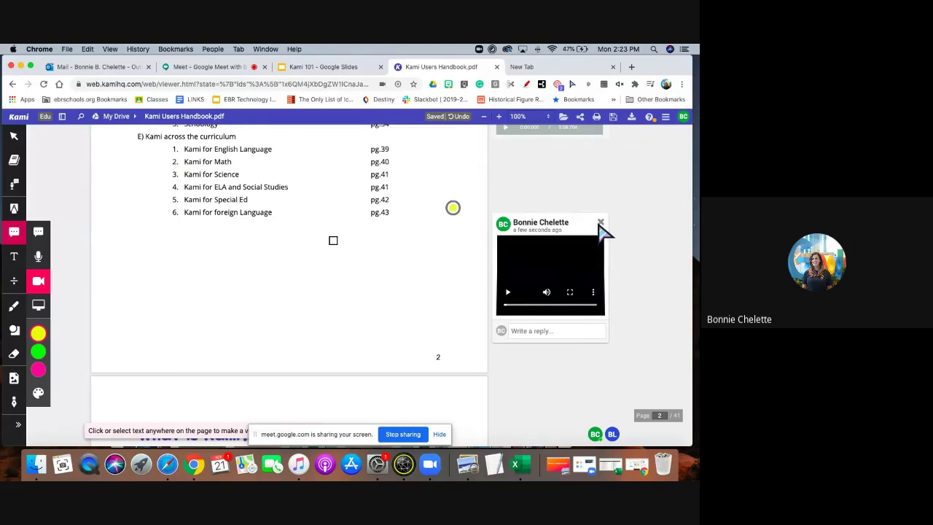
left_click(600, 222)
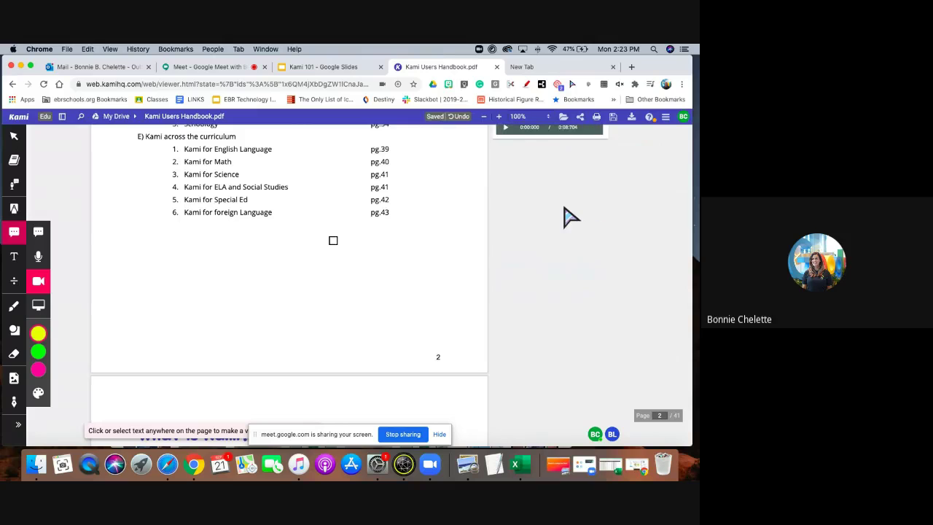
scroll(583, 219, "up", 5)
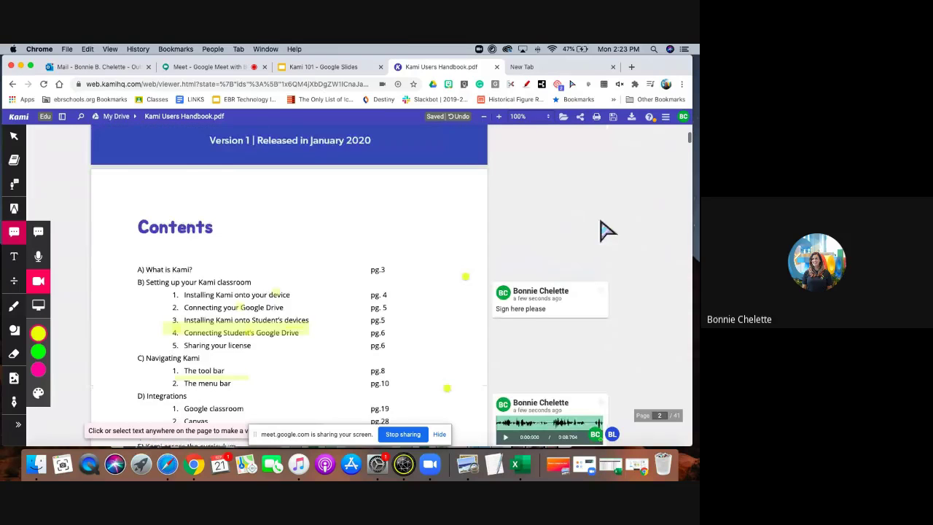
scroll(580, 197, "down", 3)
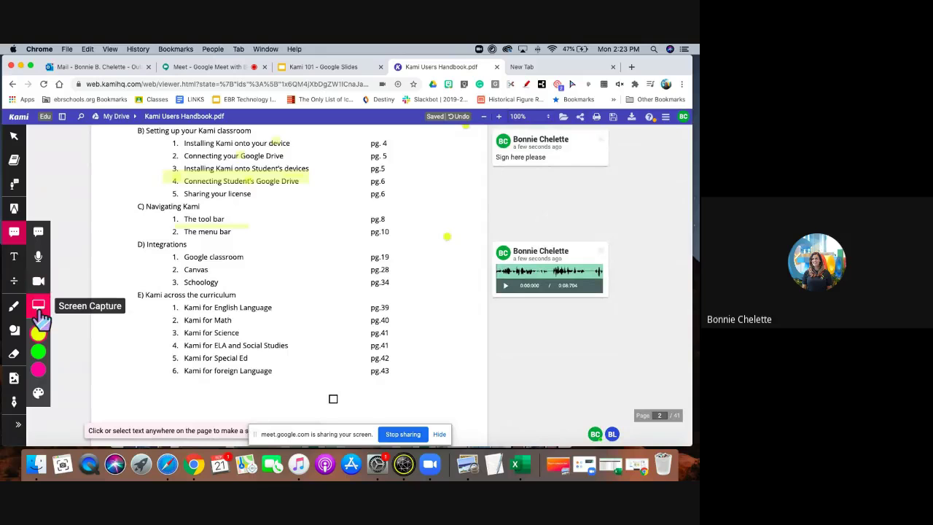
Record an entire-screen capture comment on page 2, then dismiss it.
scroll(262, 394, "down", 2)
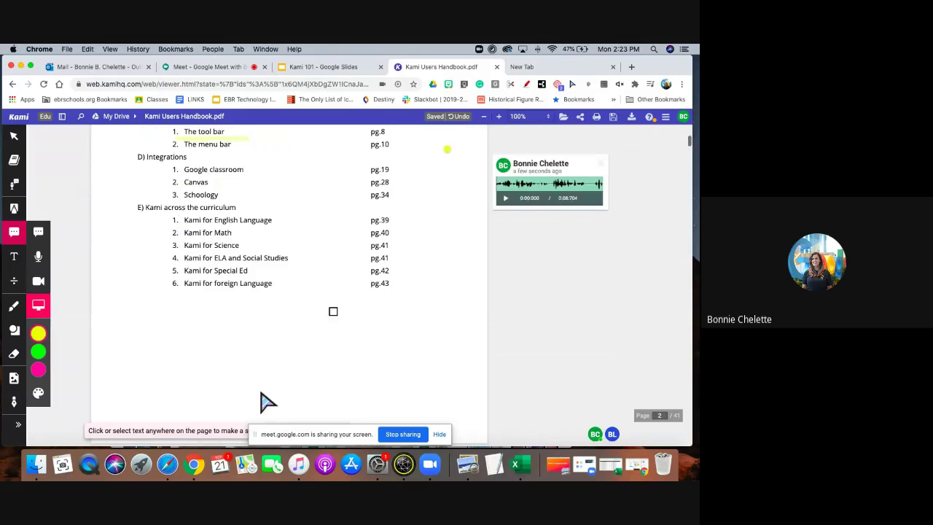
left_click(38, 298)
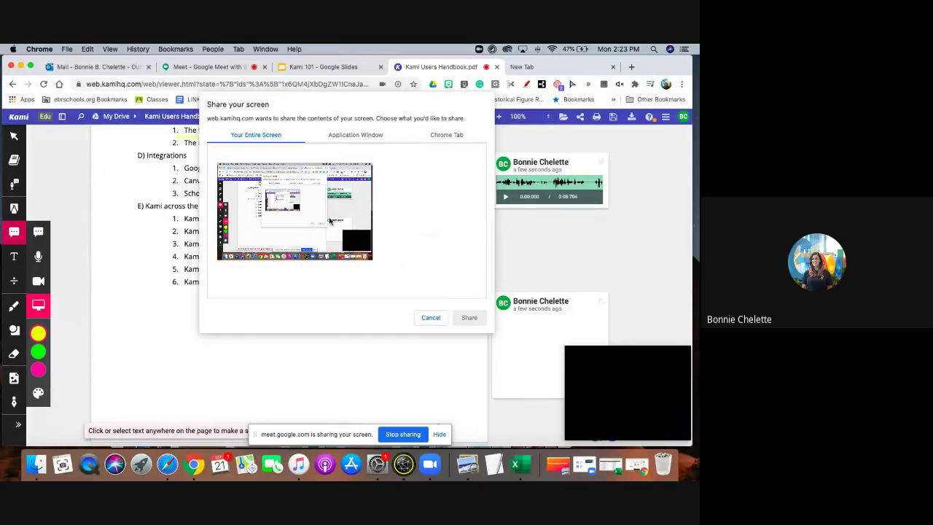
key("Escape")
left_click(209, 68)
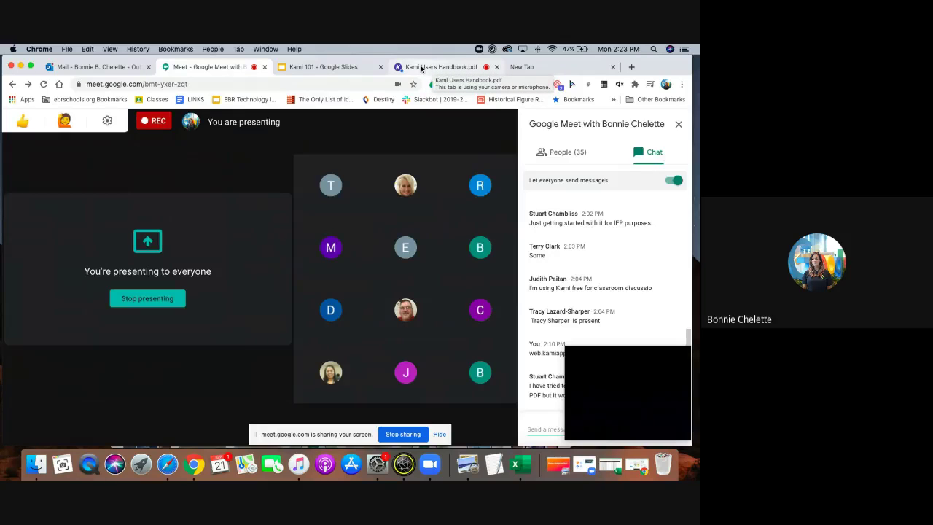
left_click(421, 68)
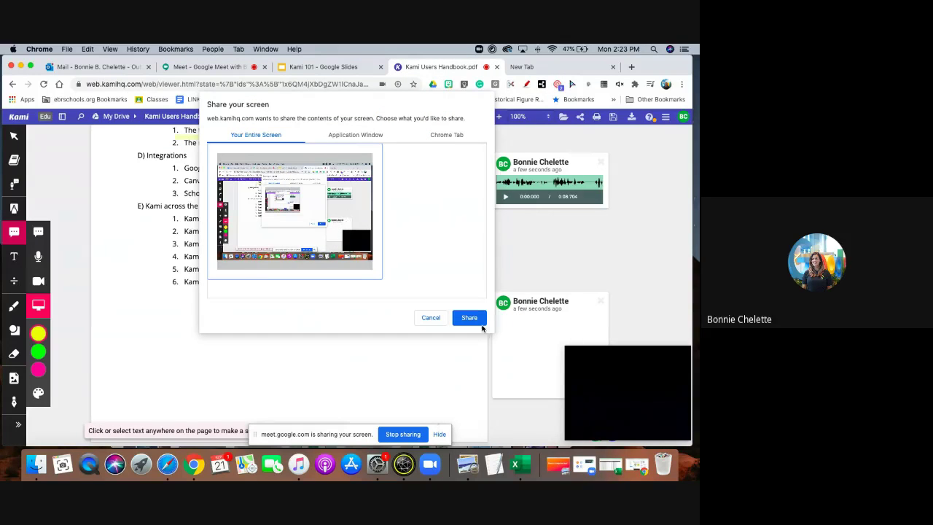
left_click(480, 323)
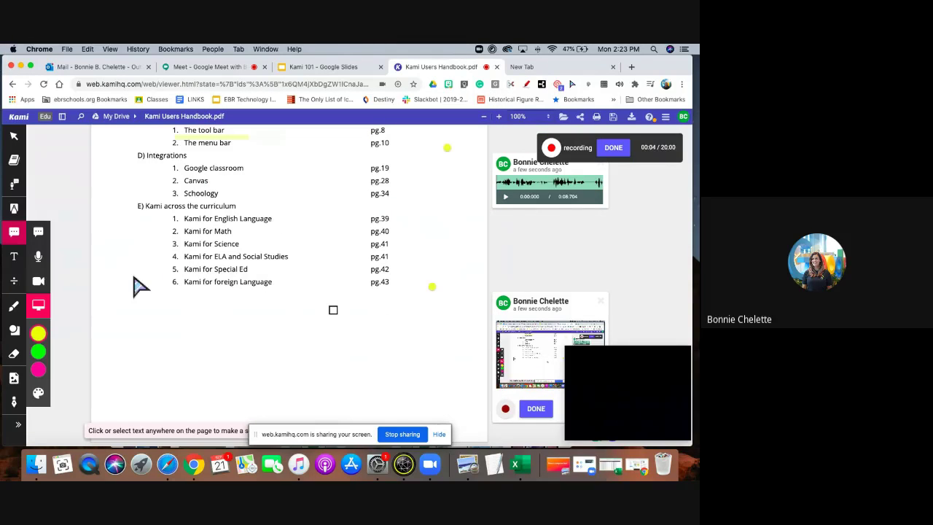
left_click(536, 410)
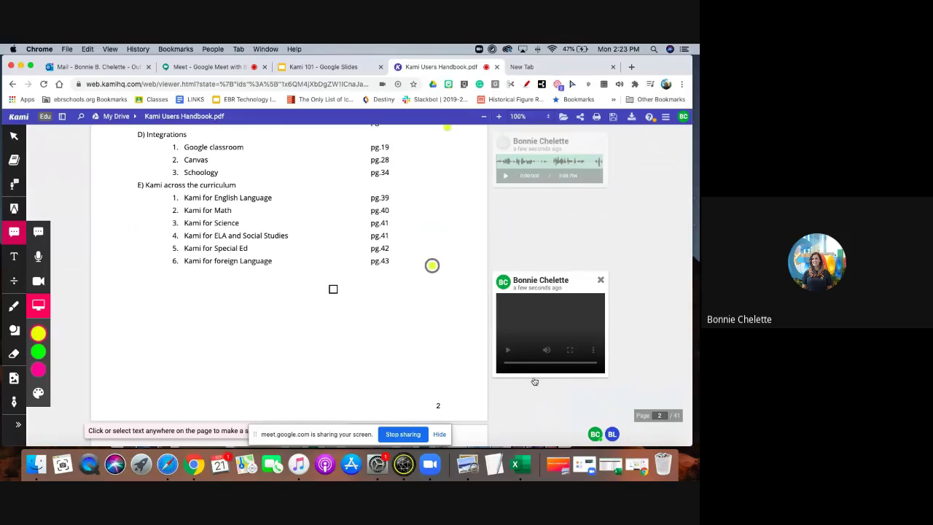
scroll(534, 381, "down", 2)
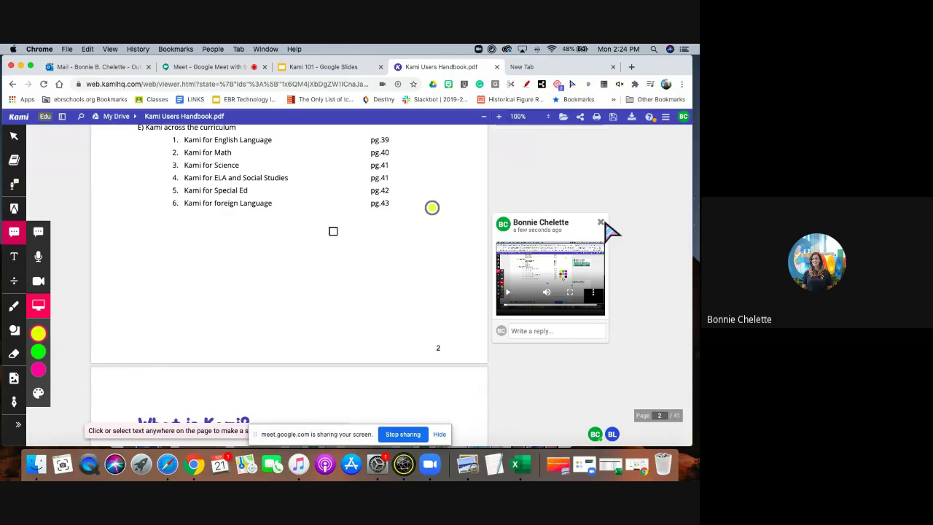
left_click(600, 221)
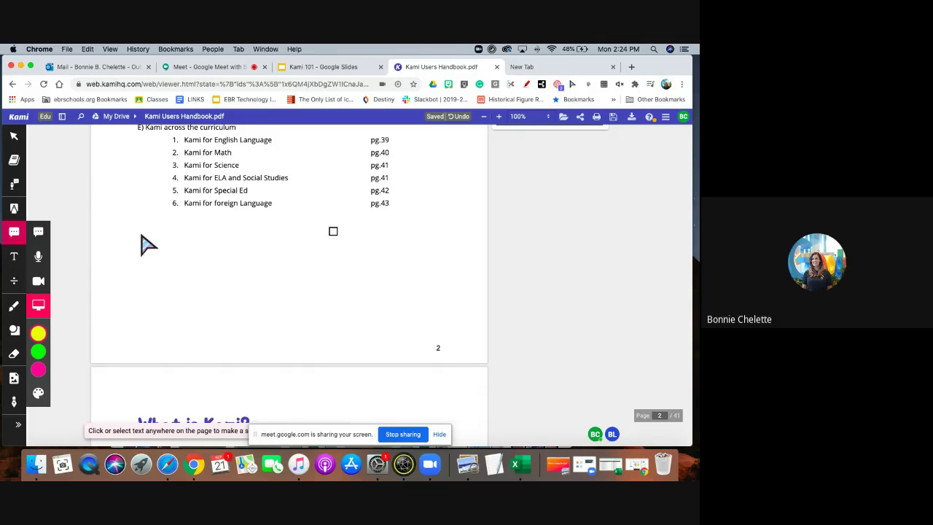
left_click(15, 258)
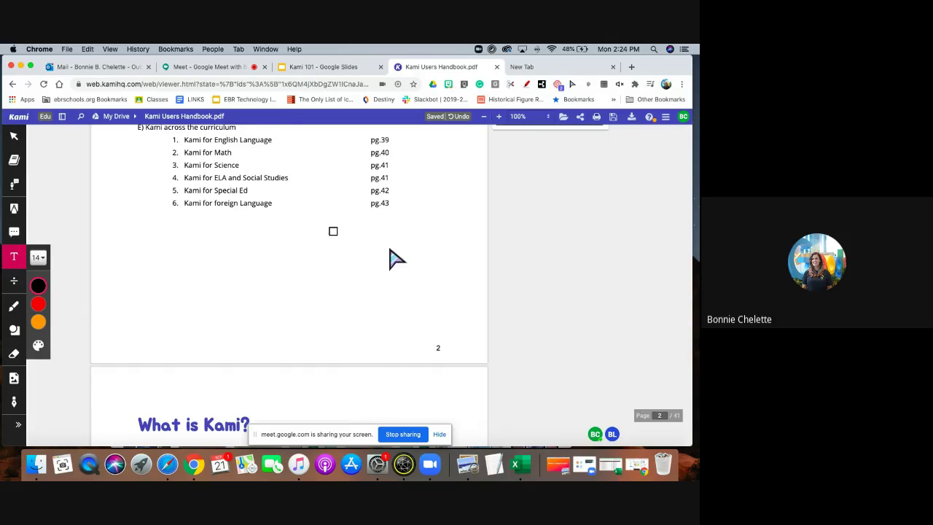
left_click(299, 284)
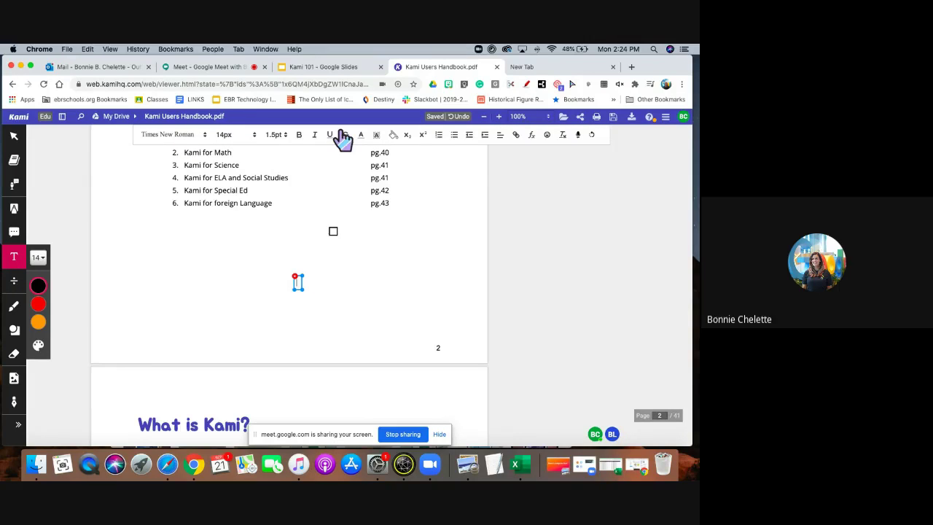
left_click(578, 135)
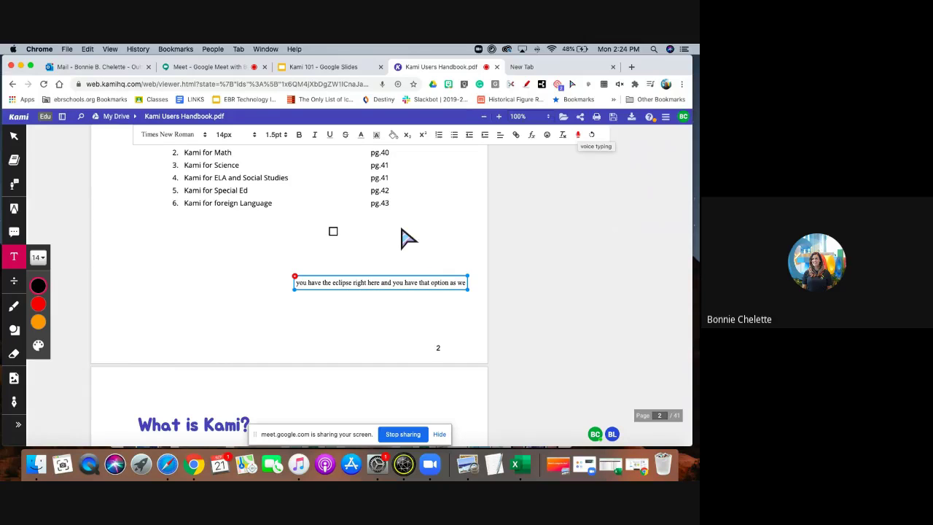
left_click(581, 138)
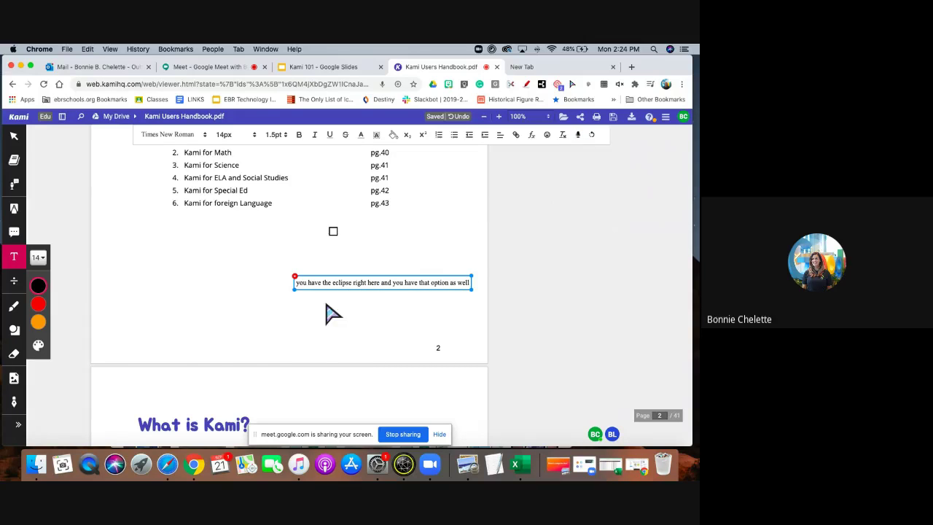
left_click_drag(297, 282, 462, 298)
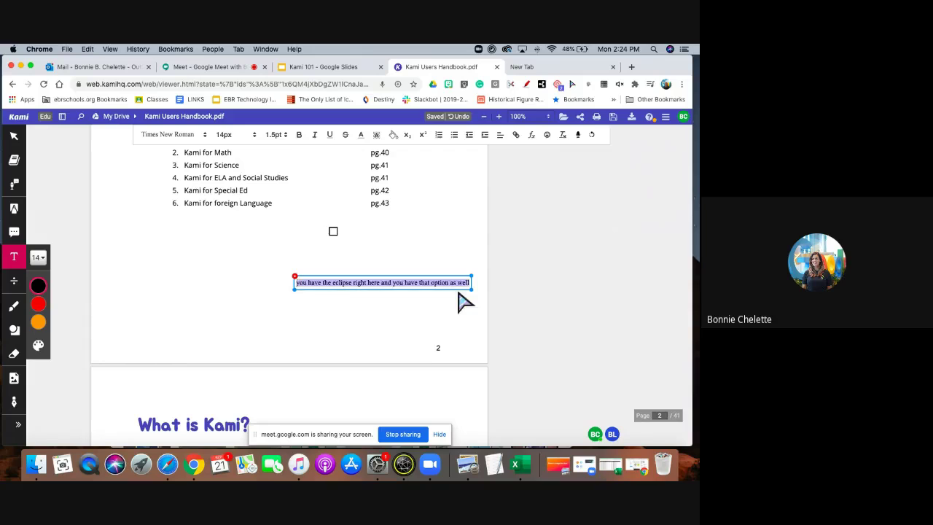
key("BackSpace")
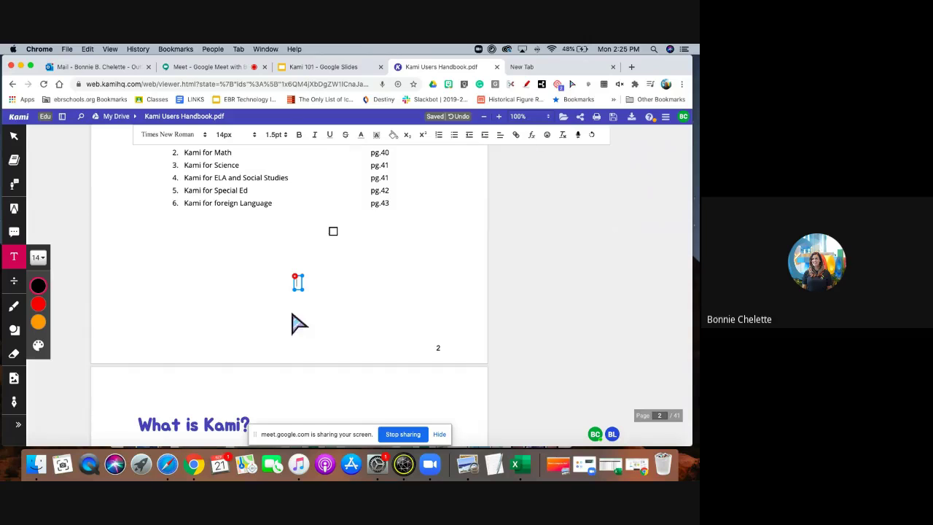
left_click_drag(294, 278, 180, 268)
left_click(177, 266)
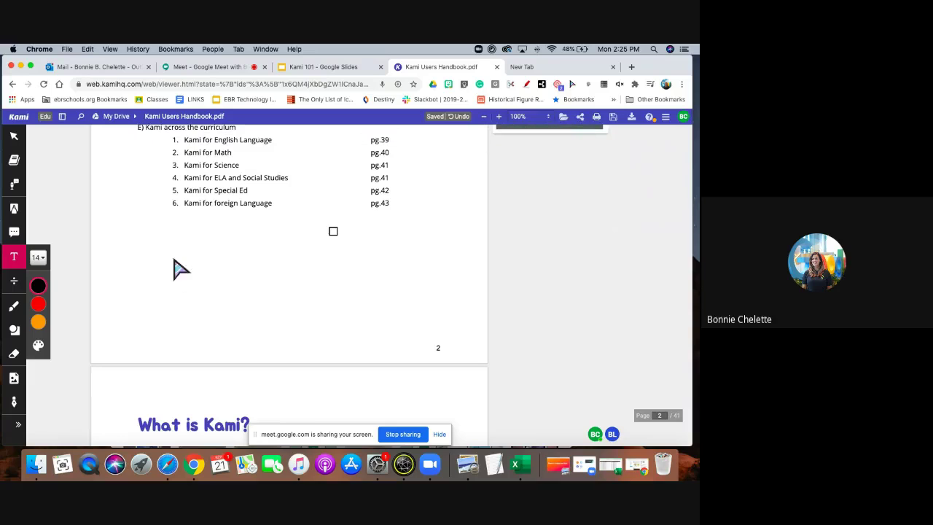
Draw a freehand black loop and a horizontal line below page 2's contents list.
left_click(14, 285)
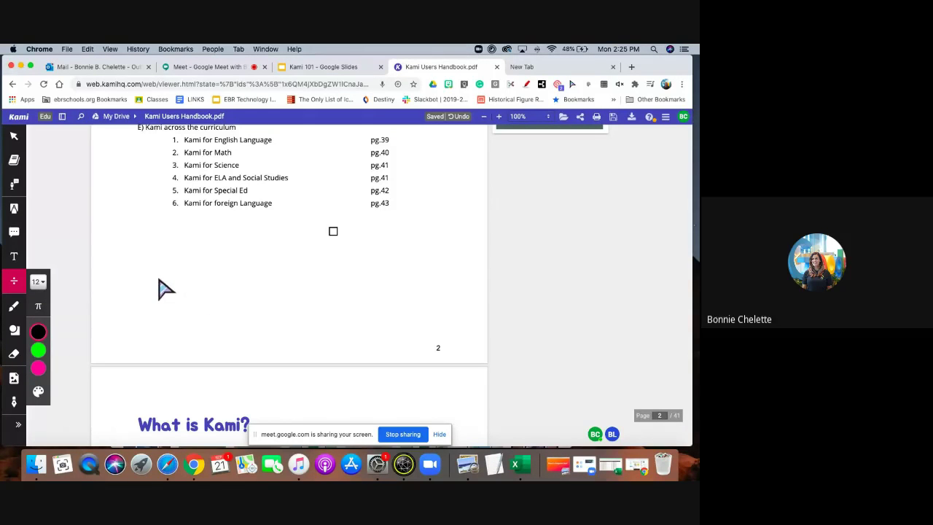
left_click(15, 308)
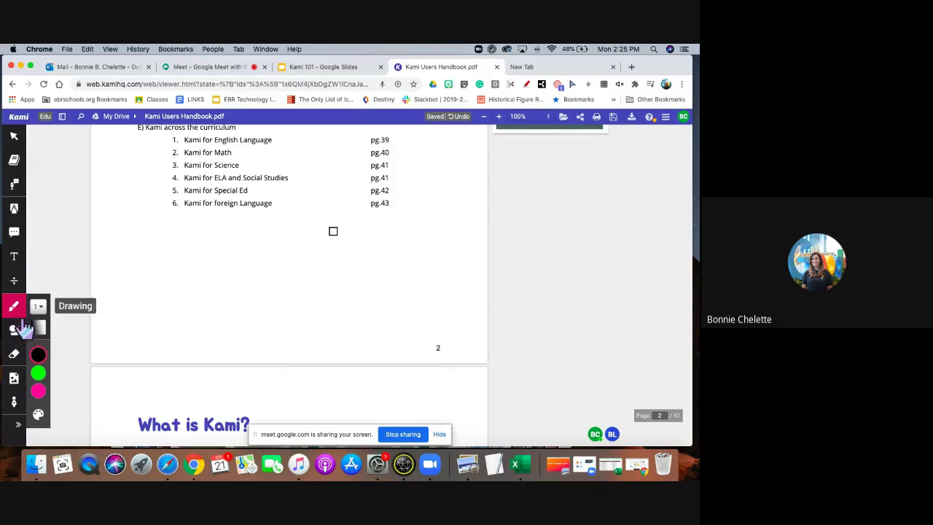
mouse_move(141, 279)
left_mouse_down()
mouse_move(292, 295)
mouse_move(235, 327)
mouse_move(271, 301)
mouse_move(150, 323)
mouse_move(291, 281)
mouse_move(301, 341)
left_mouse_up()
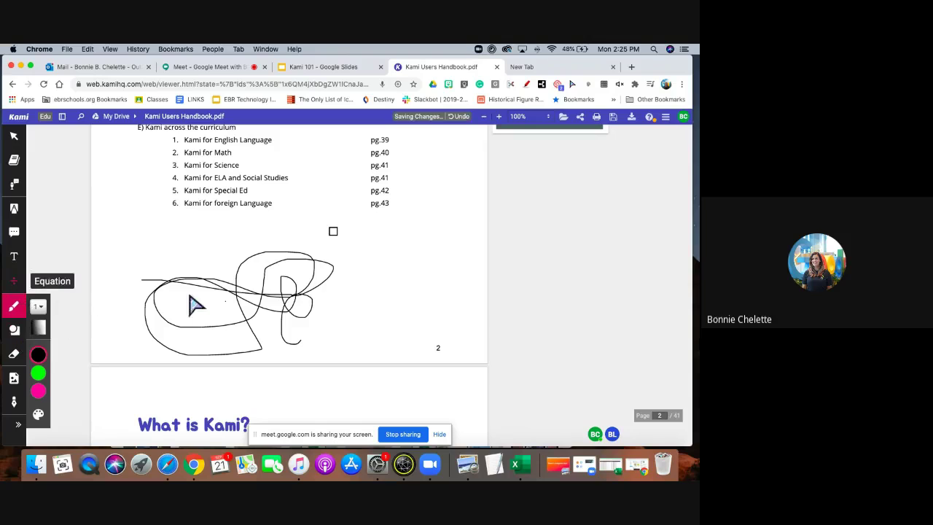
left_click_drag(372, 357, 241, 357)
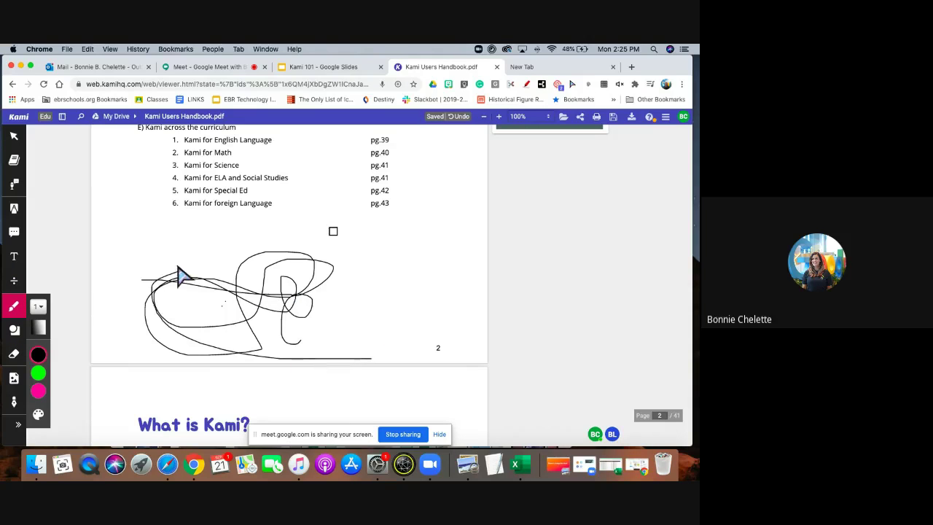
Add two small squares and a rectangle, then undo them along with the scribbles.
left_click(14, 329)
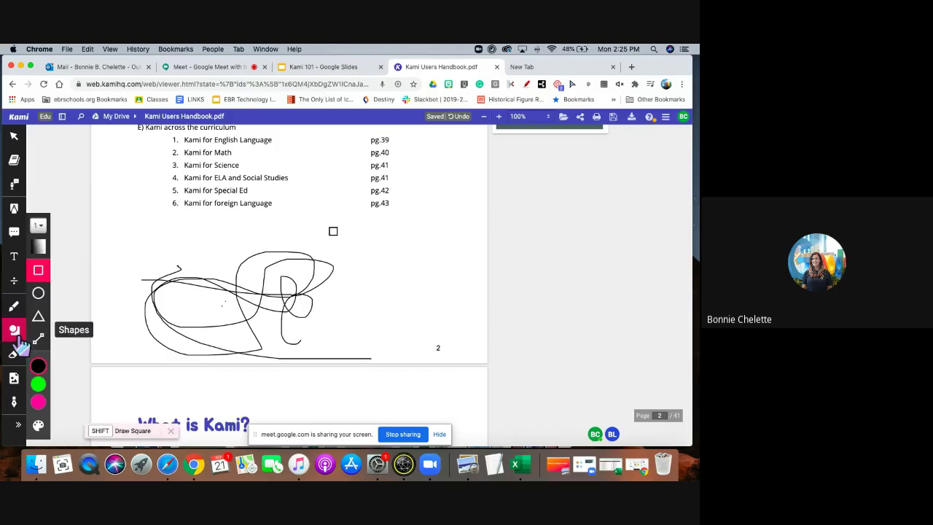
left_click(309, 303)
left_click(289, 299)
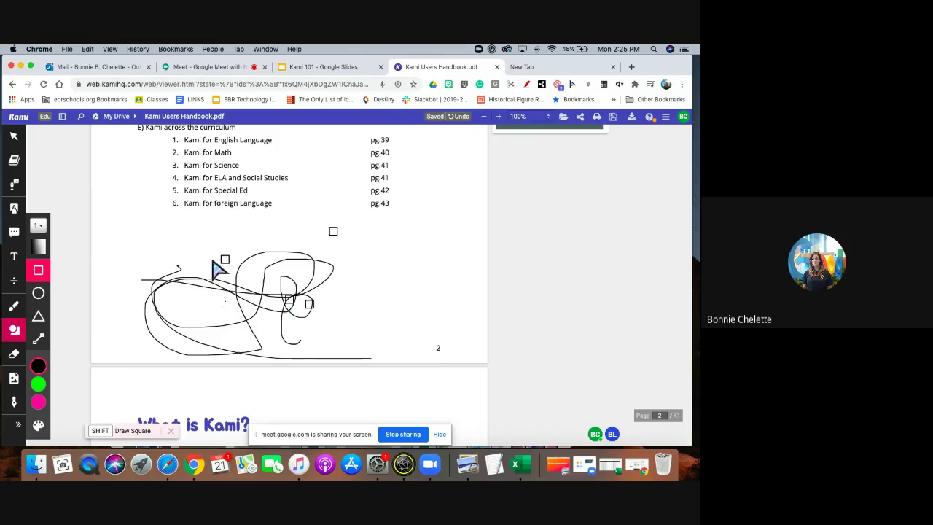
left_click_drag(217, 256, 262, 267)
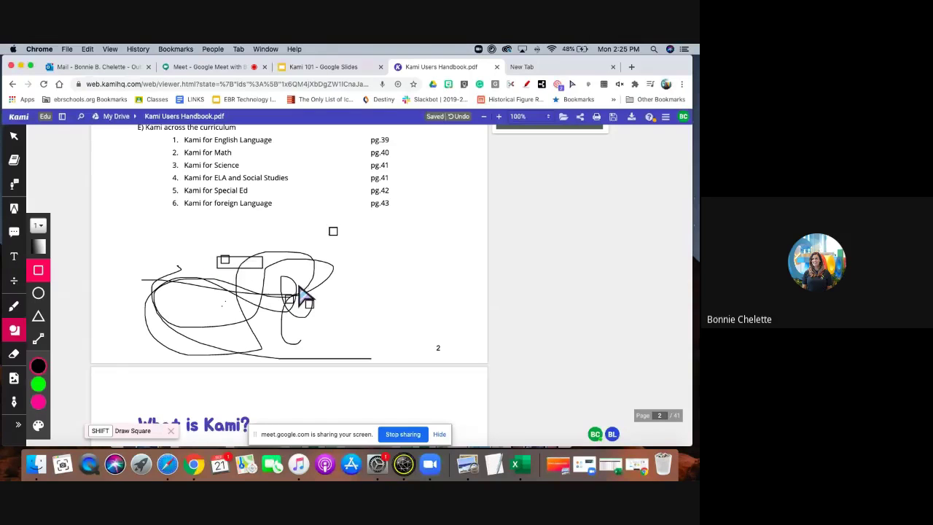
left_click(461, 117)
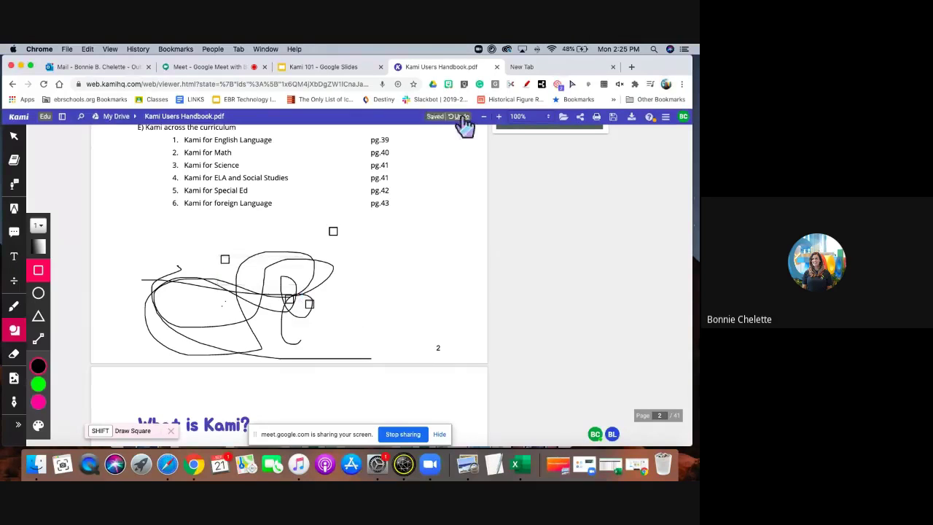
left_click(461, 117)
left_click(461, 117)
left_click(461, 118)
left_click(461, 117)
left_click(462, 117)
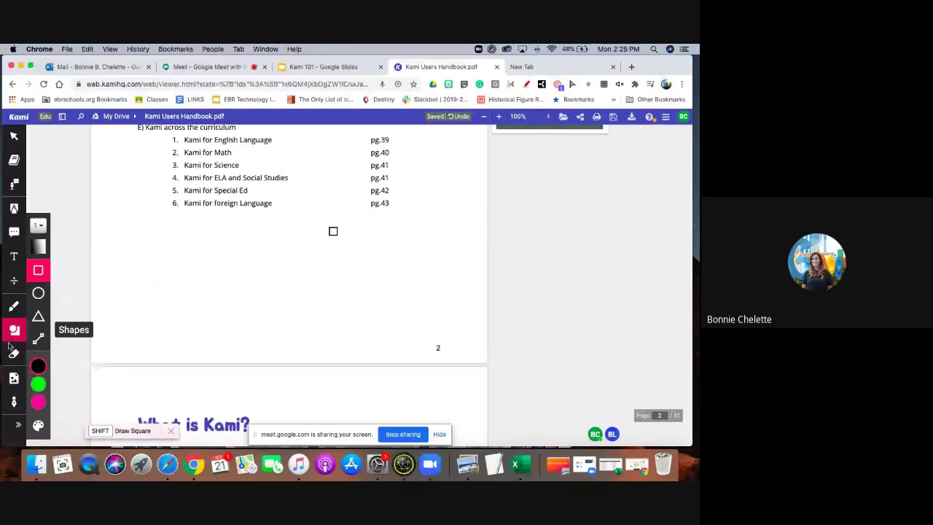
Draw a large triangle with a tiny triangle inside it below the contents list.
left_click(38, 316)
left_click_drag(169, 269, 224, 328)
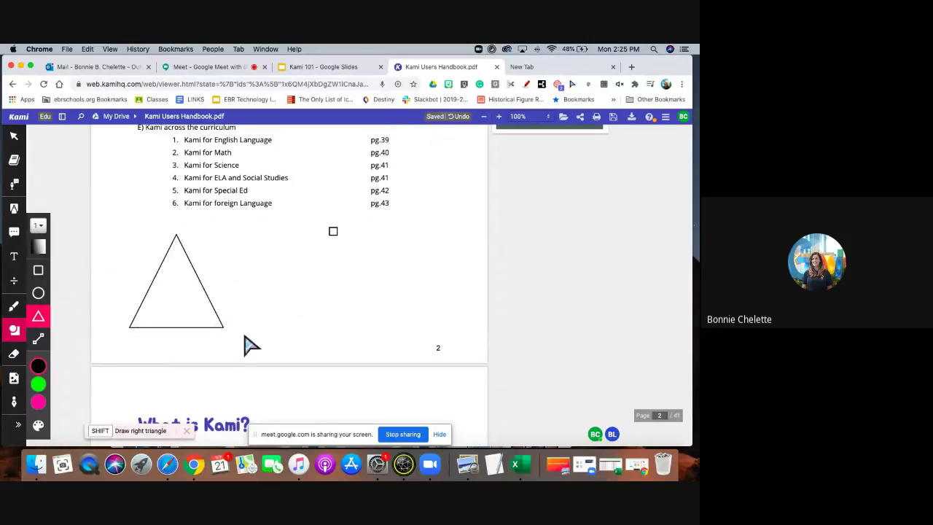
left_click(191, 295)
Erase the small square, the large triangle and the tiny triangle from page 2.
left_click(14, 353)
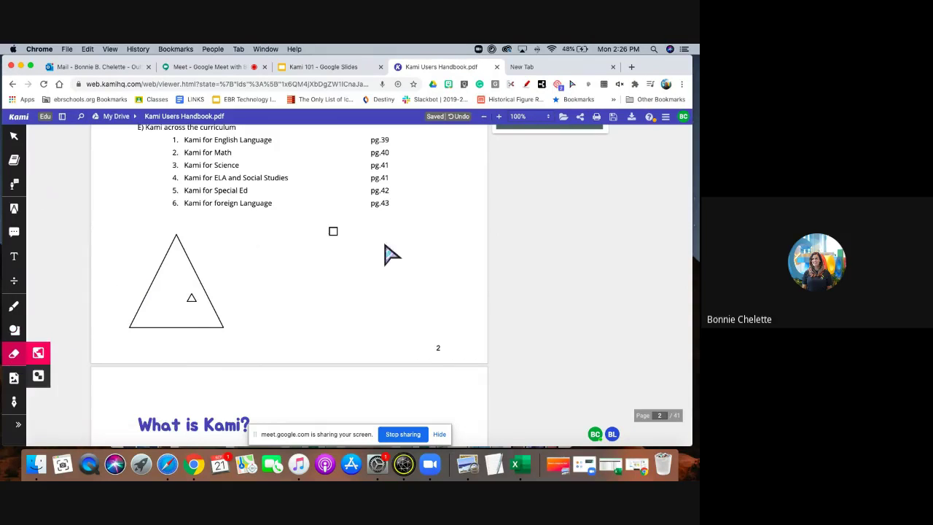
left_click(332, 233)
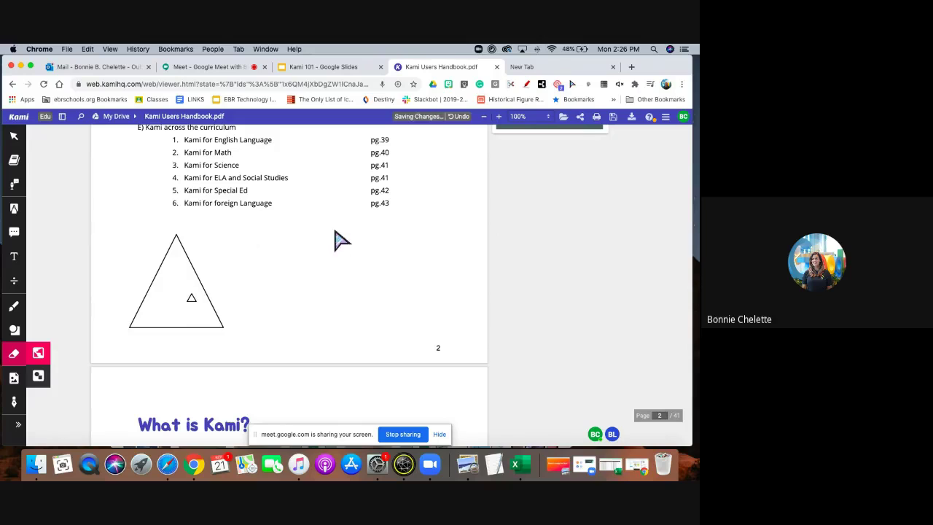
left_click(149, 277)
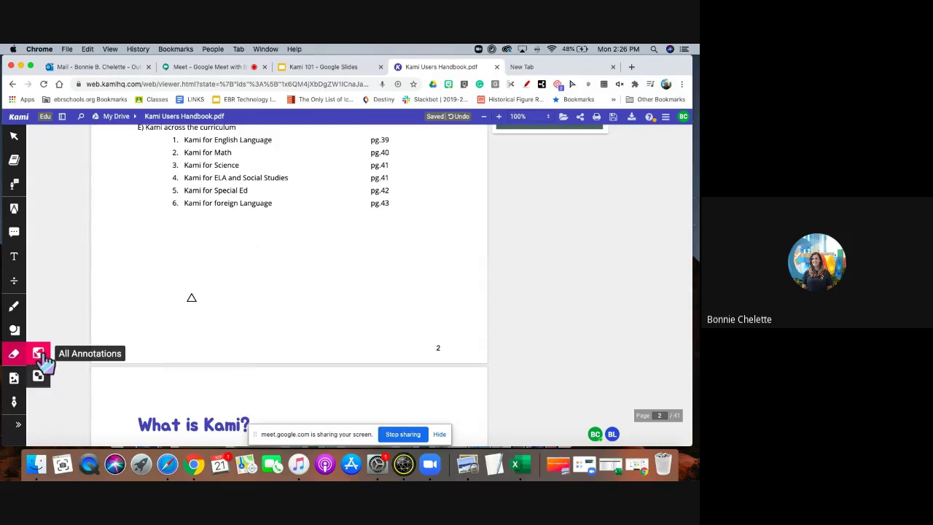
left_click(38, 376)
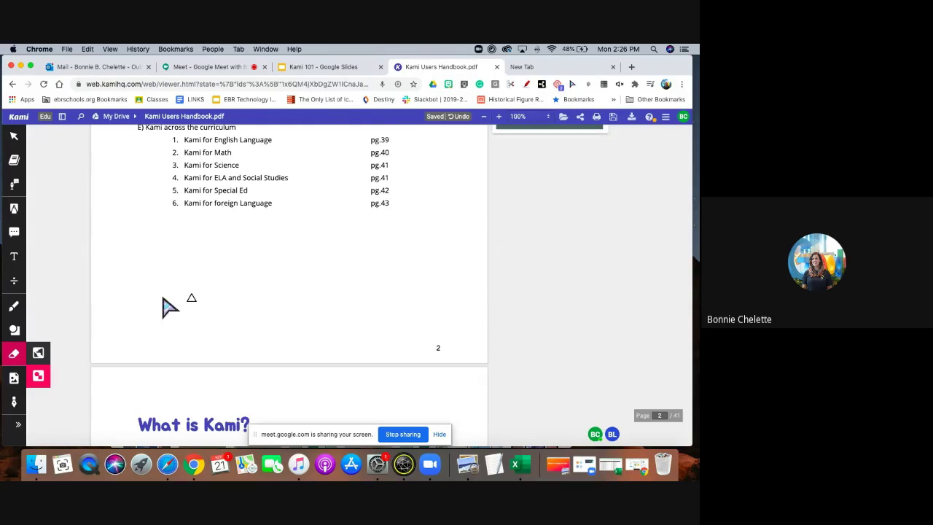
left_click(192, 299)
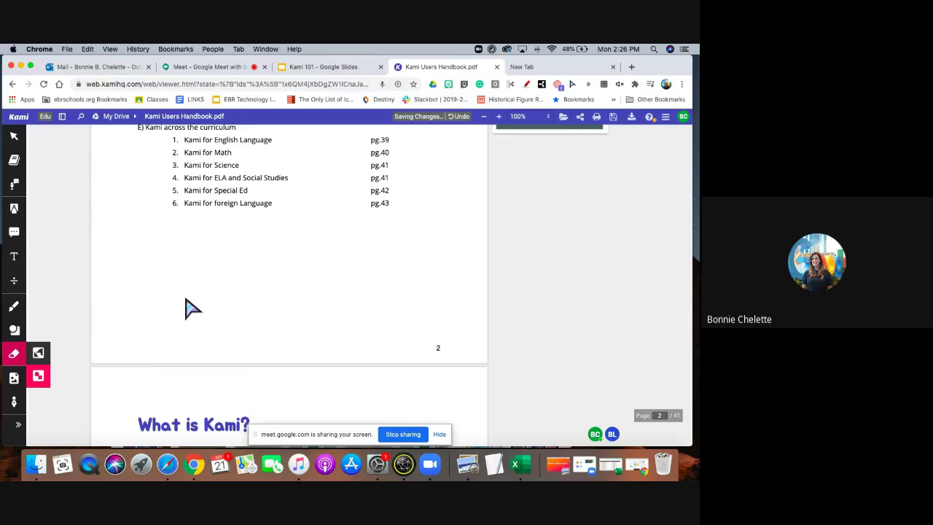
left_click(13, 377)
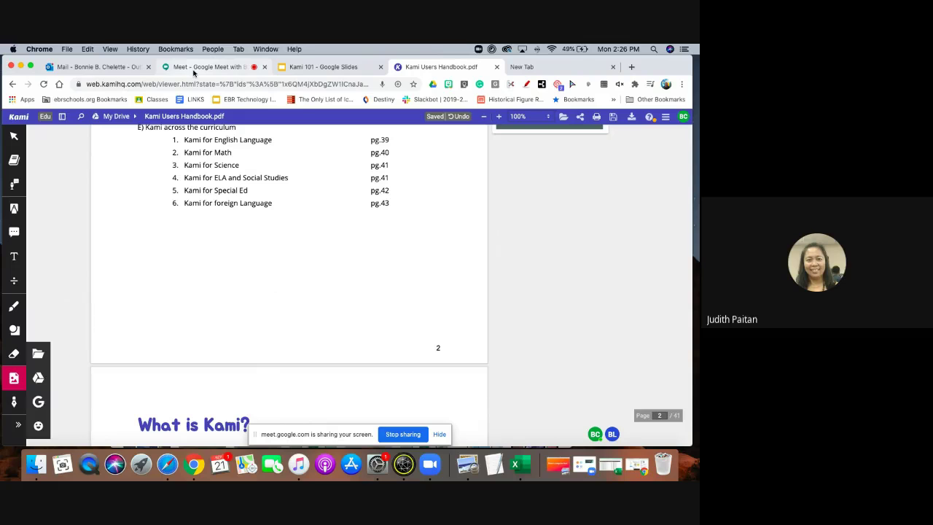
left_click(193, 67)
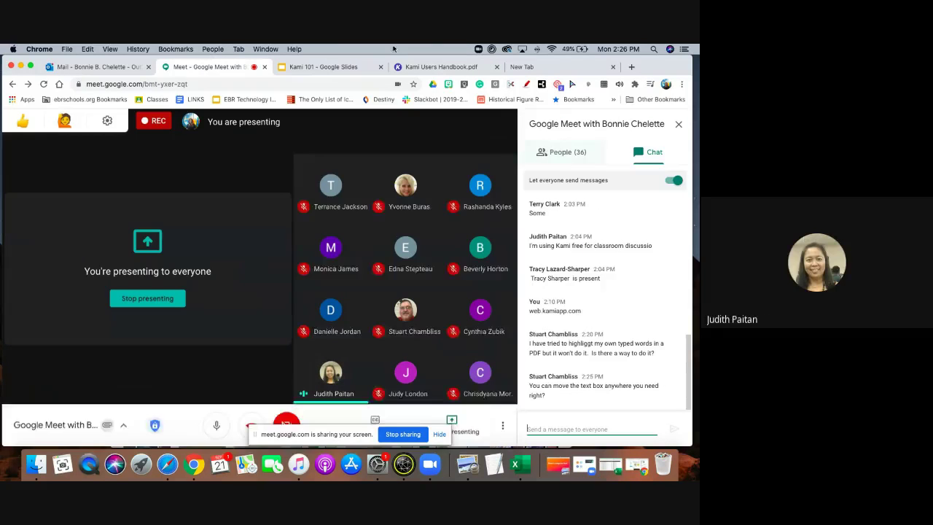
left_click(441, 68)
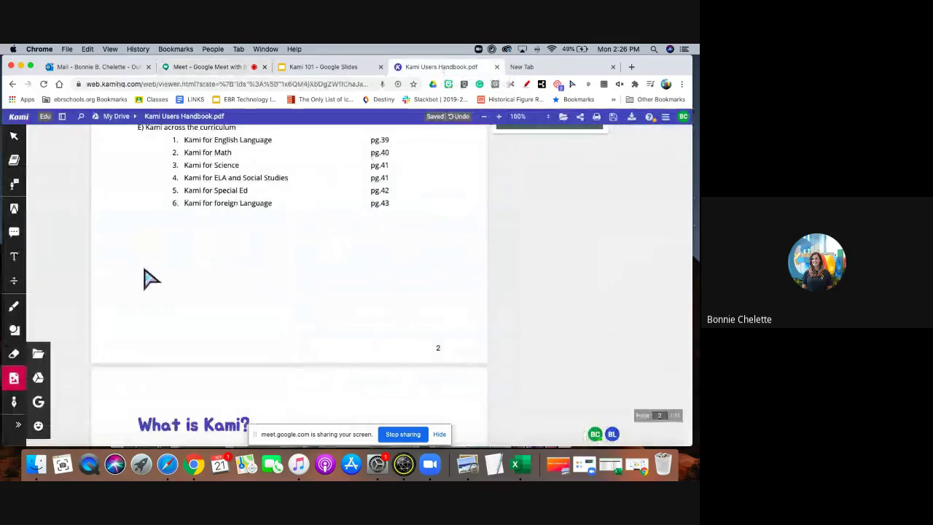
left_click(14, 257)
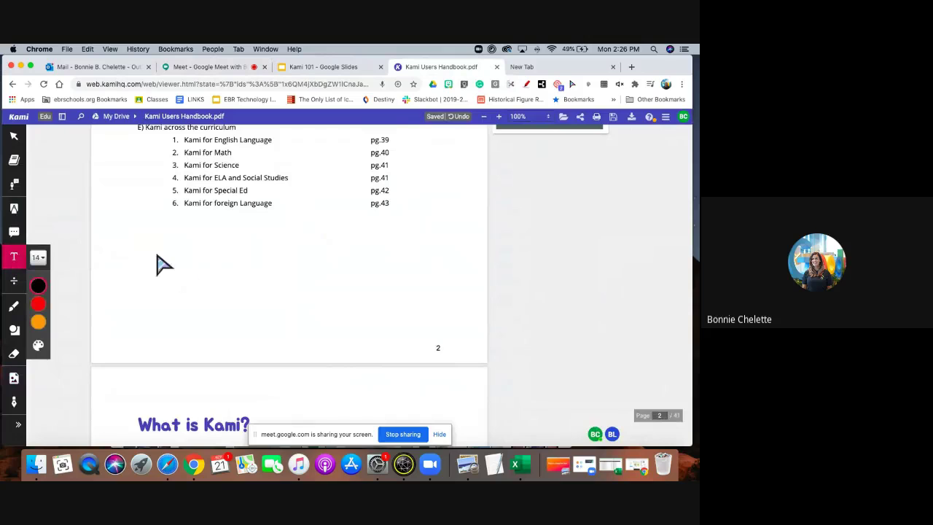
Drop a text box on page 2, then activate the Equation tool at size 12.
left_click(155, 251)
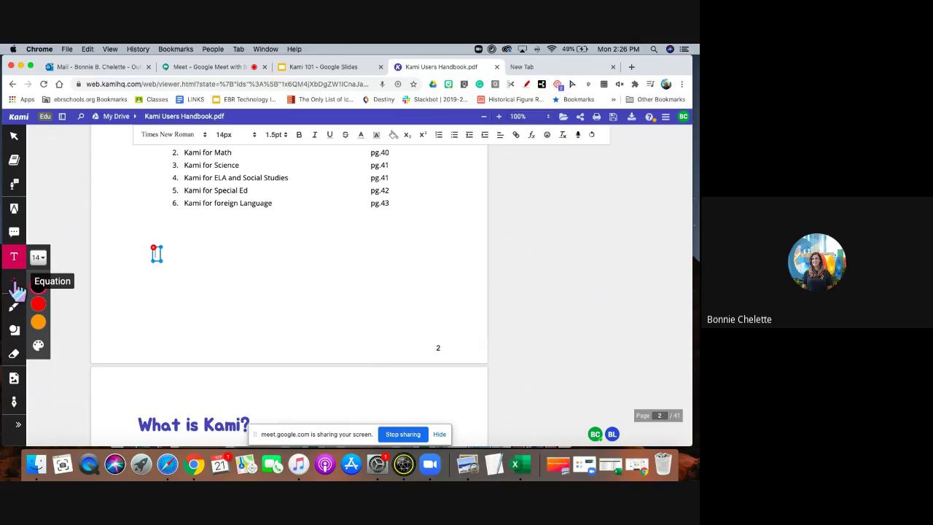
left_click(14, 286)
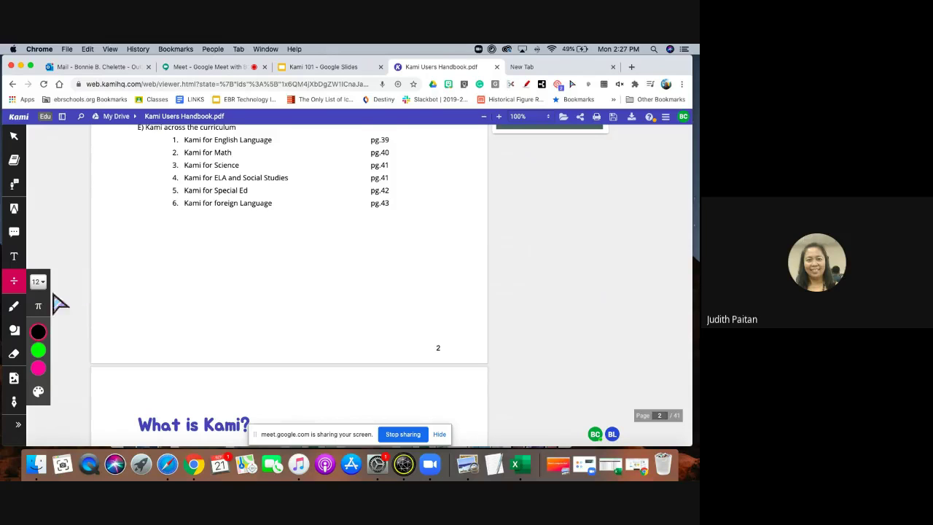
left_click(185, 301)
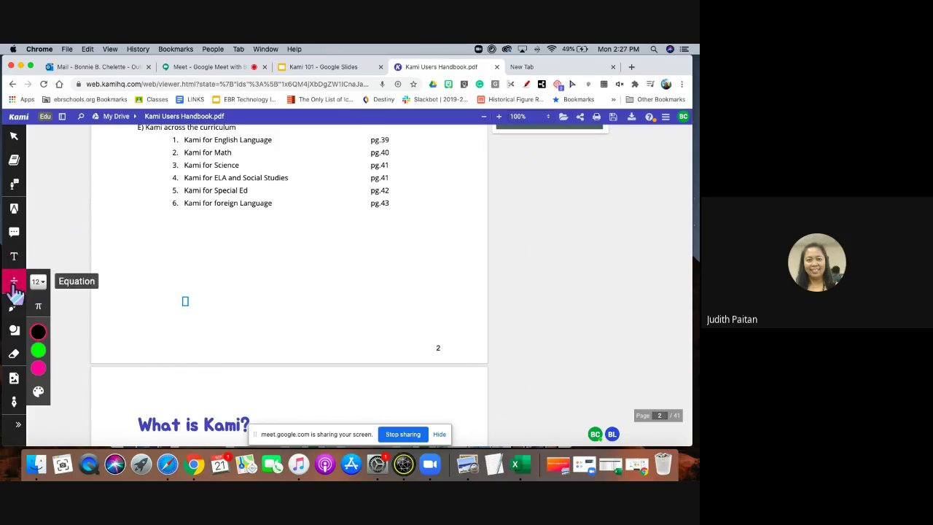
left_click(16, 257)
left_click(15, 281)
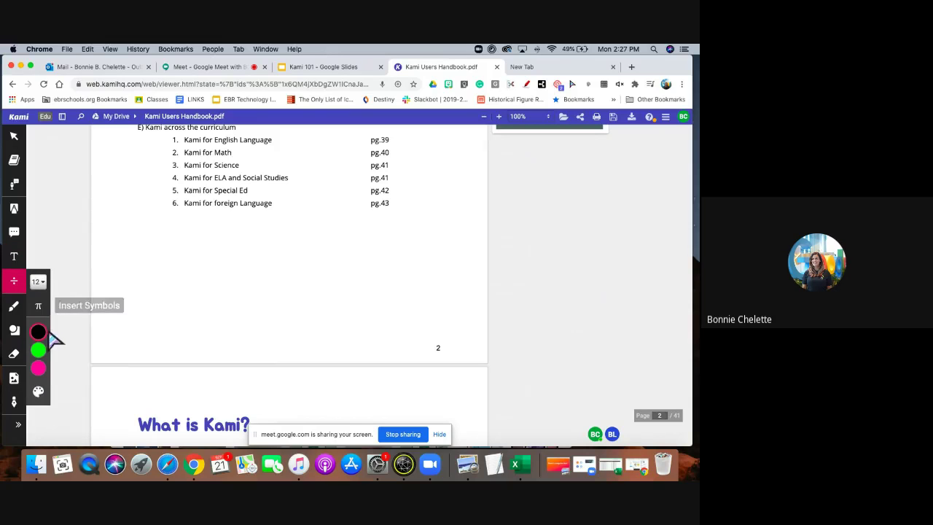
left_click(39, 281)
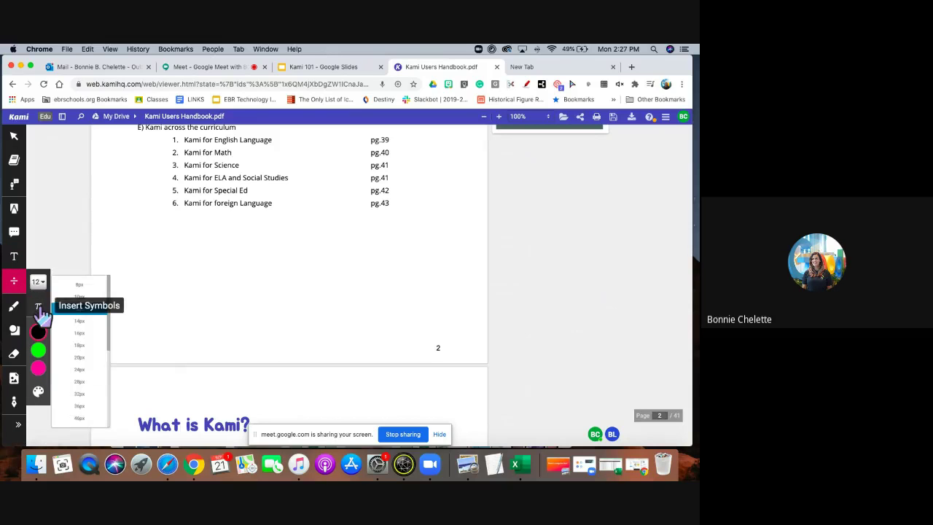
left_click(39, 307)
left_click(39, 309)
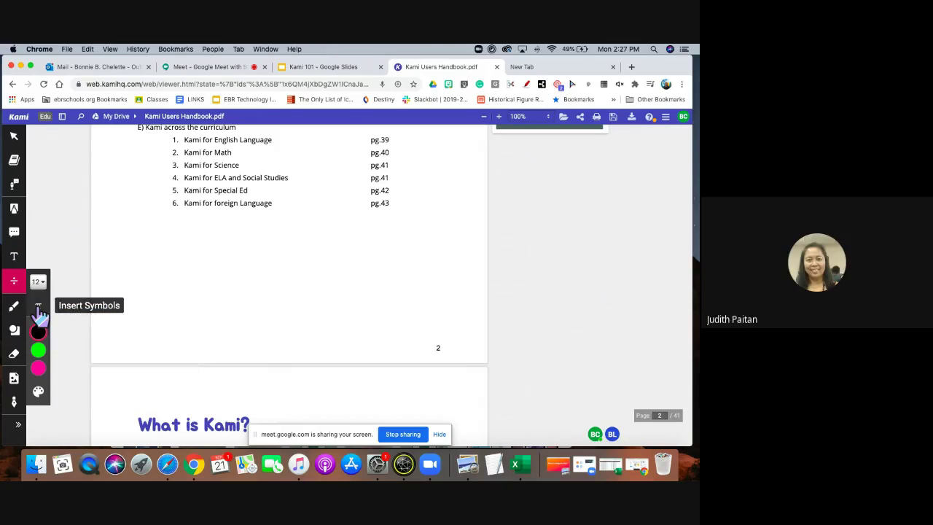
left_click(40, 309)
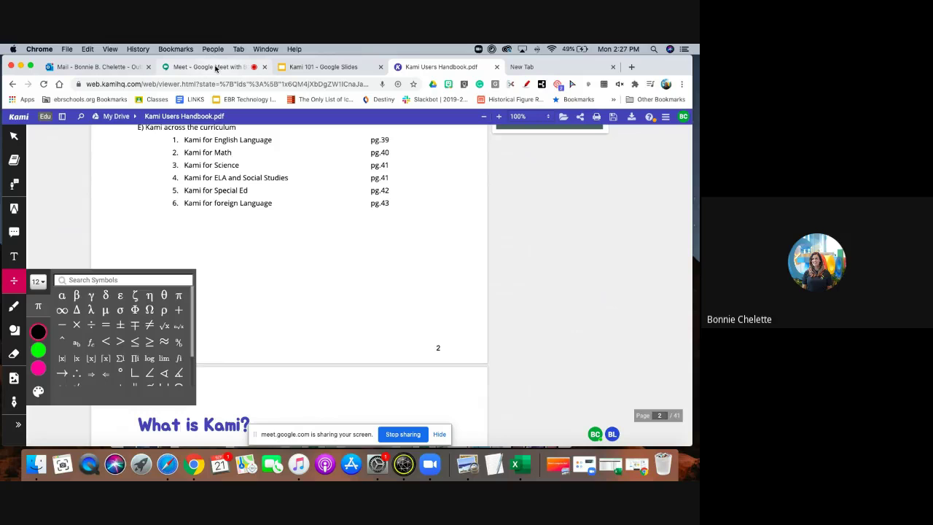
left_click(215, 67)
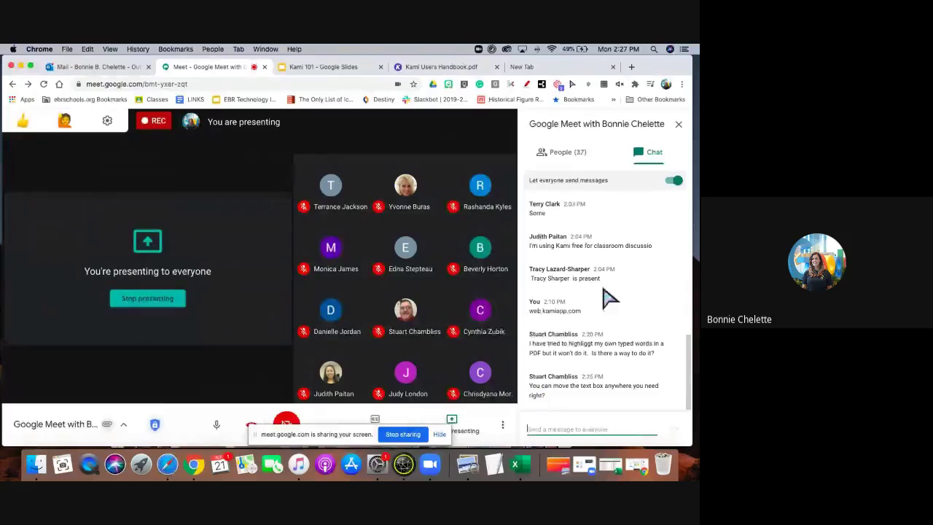
left_click(414, 67)
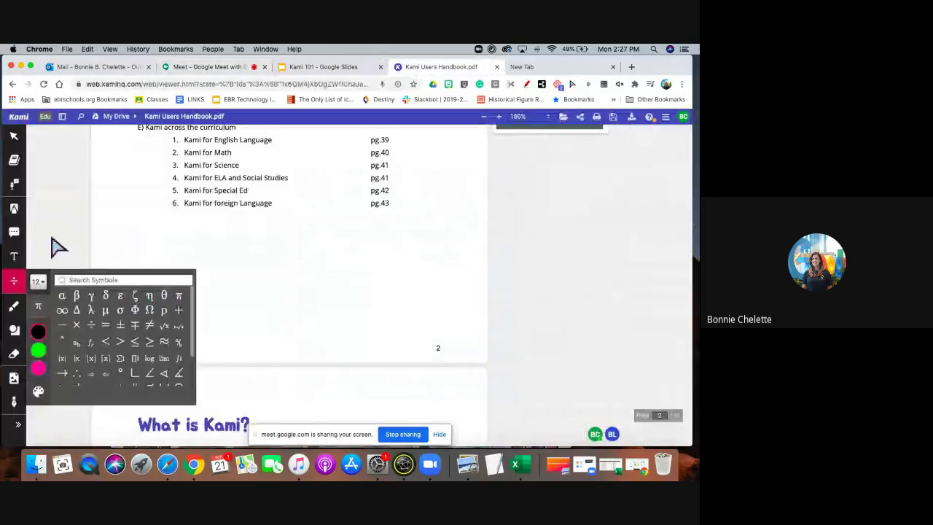
Search Google images for 'earth' and insert the third picture into the PDF.
left_click(14, 379)
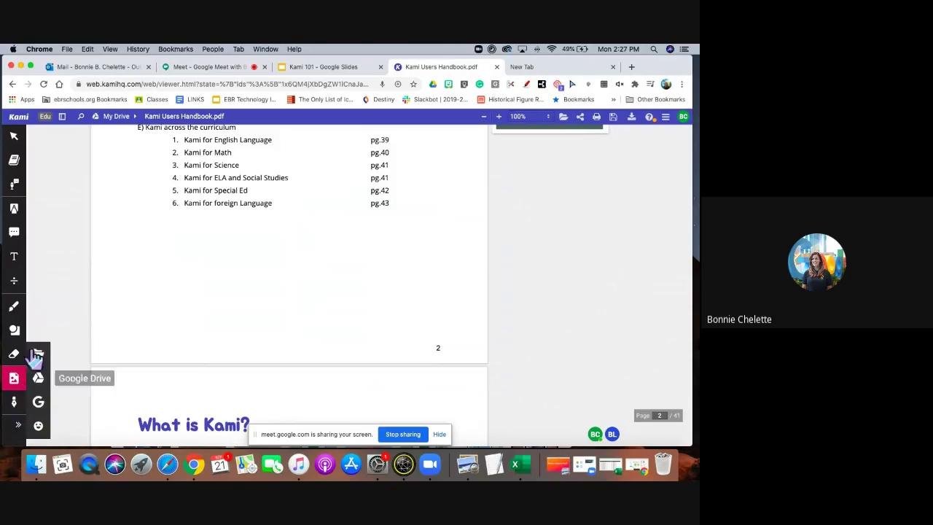
left_click(39, 403)
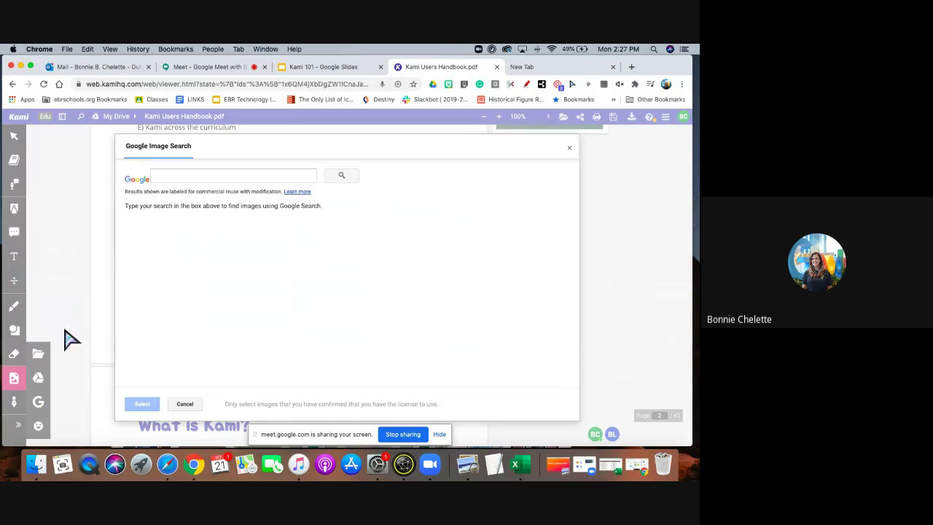
left_click(216, 178)
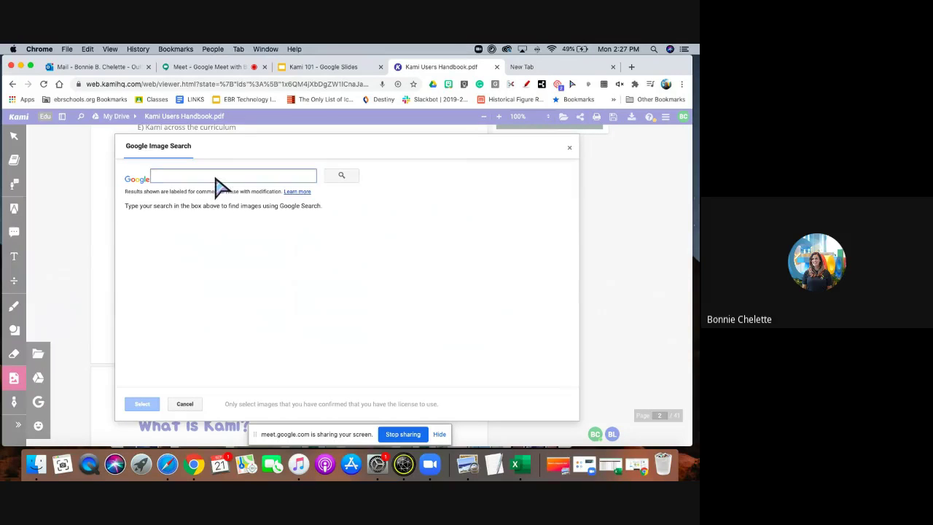
type("equ")
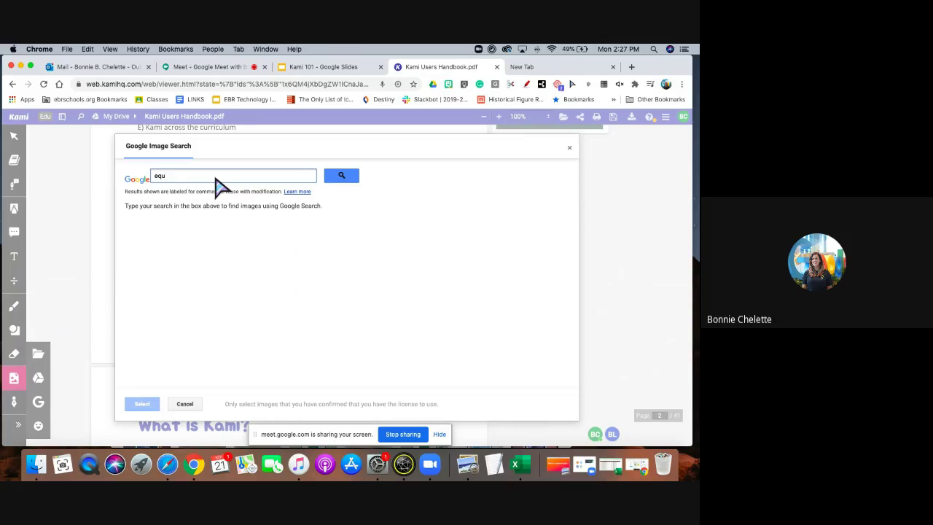
type("th")
key("Return")
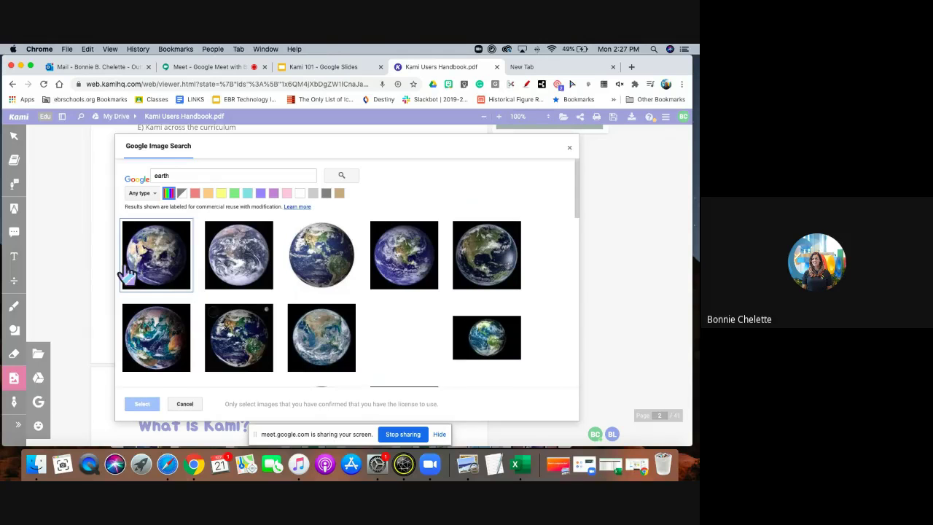
left_click(322, 254)
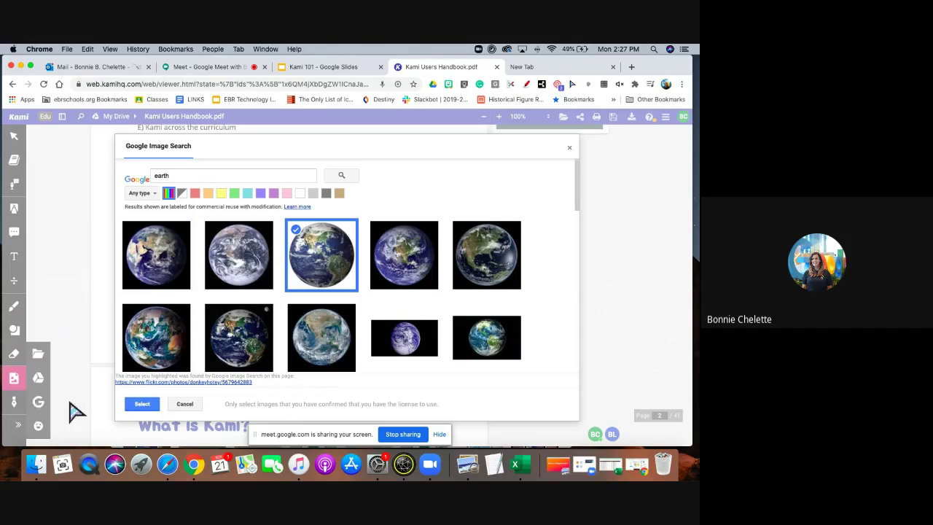
left_click(142, 404)
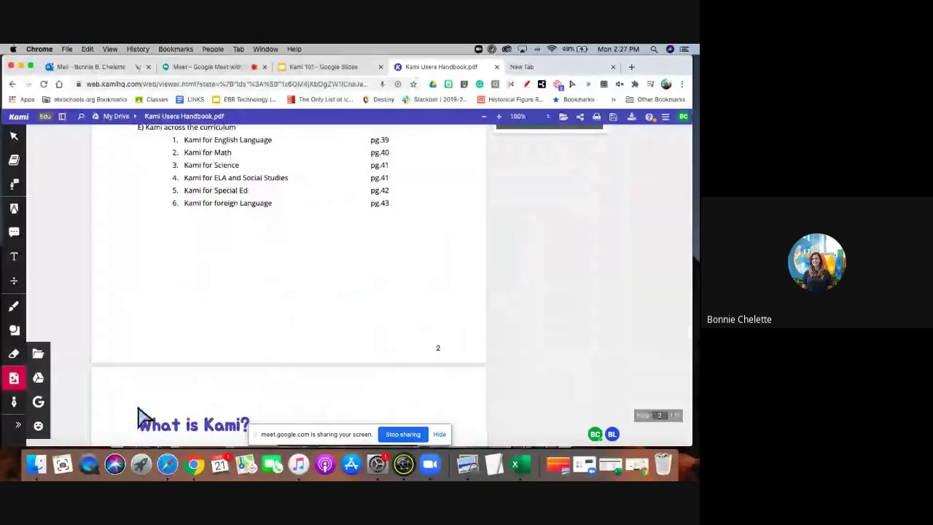
Place the earth image on page 2, move it around, then delete it.
left_click(173, 193)
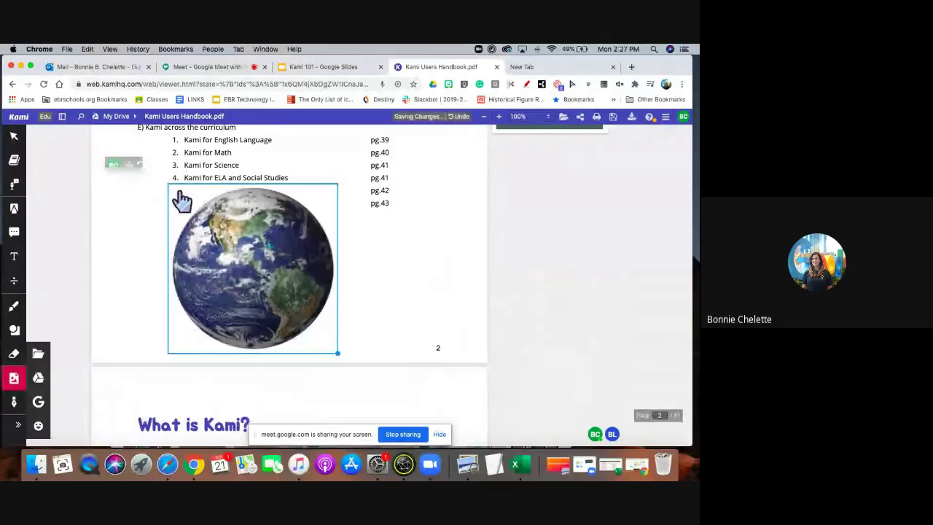
left_click_drag(277, 255, 294, 222)
left_click(365, 343)
left_click(354, 327)
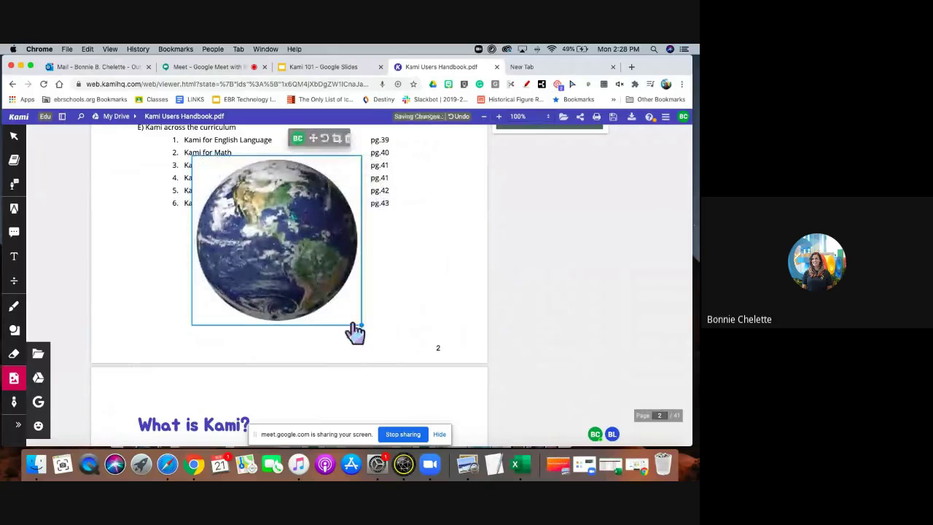
left_click(369, 333)
left_click(349, 287)
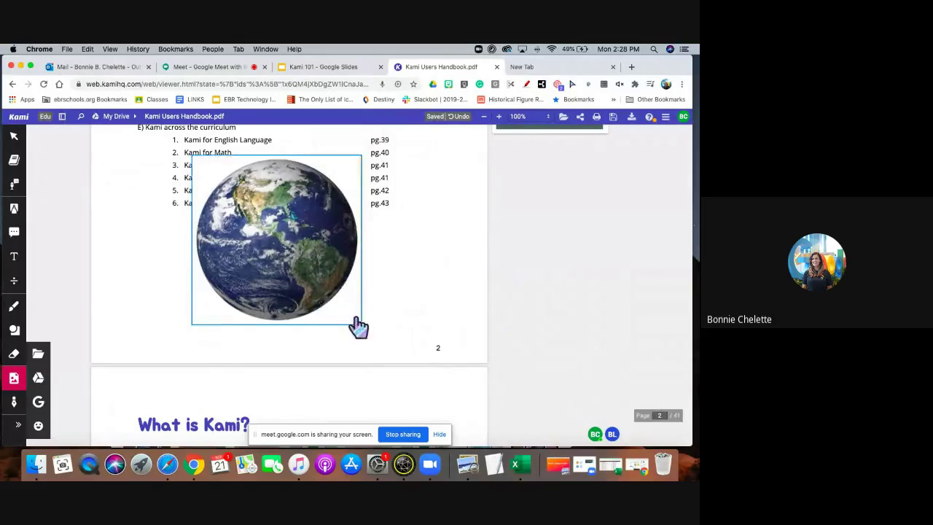
left_click_drag(358, 325, 376, 361)
left_click(356, 333)
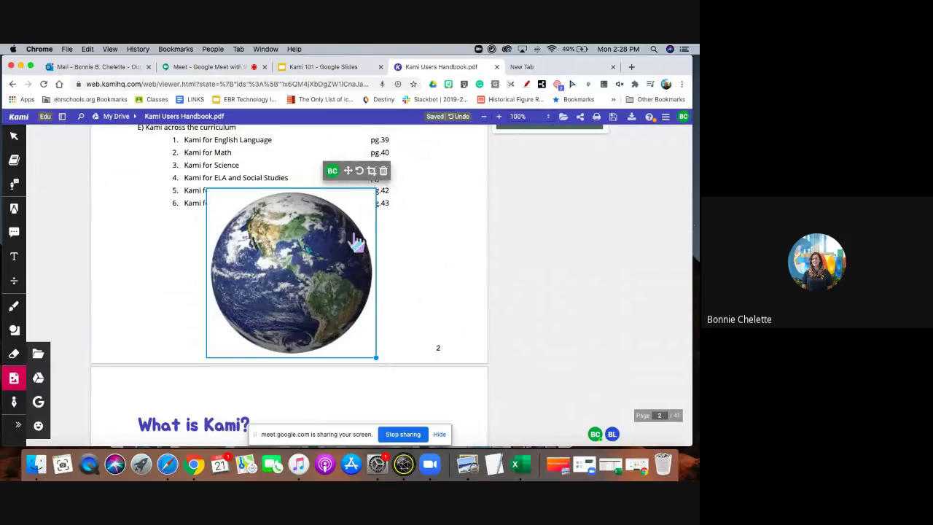
left_click(383, 171)
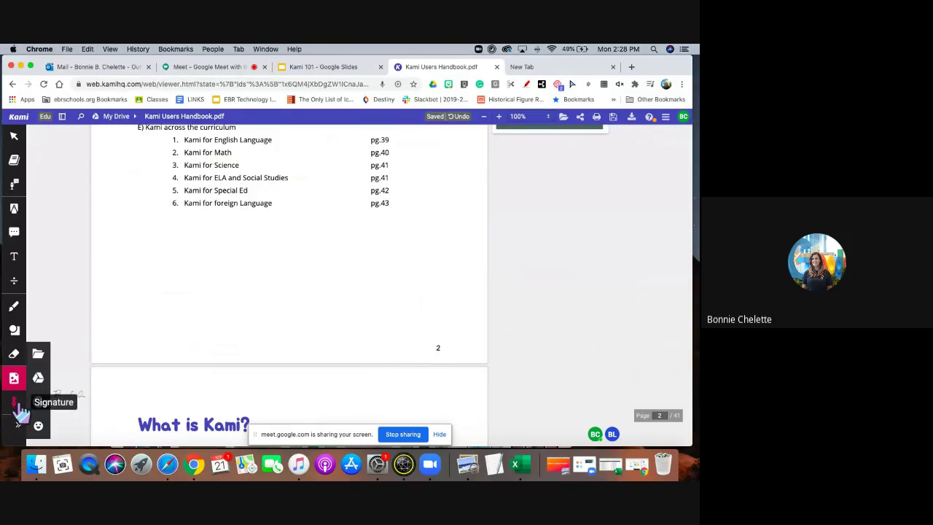
Insert the saved signature below the curriculum list on page 2.
scroll(139, 325, "up", 2)
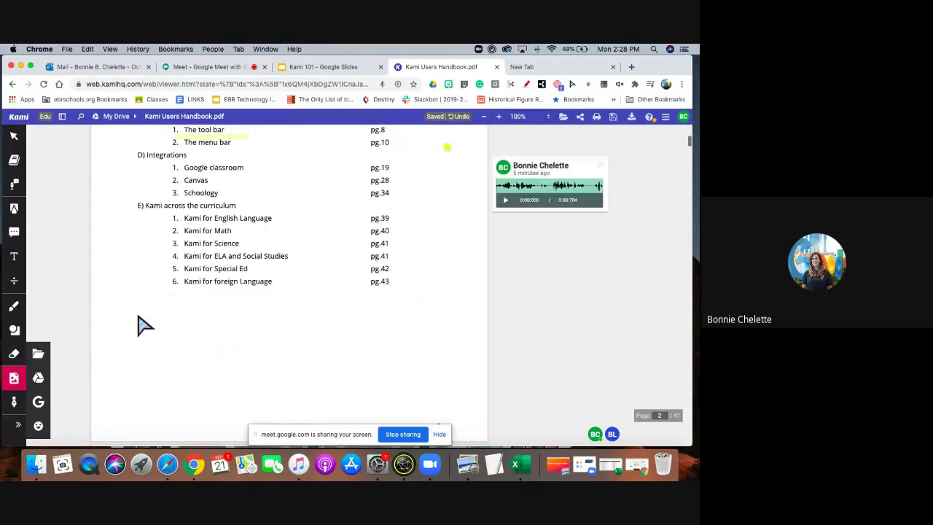
scroll(138, 315, "up", 4)
scroll(138, 315, "down", 5)
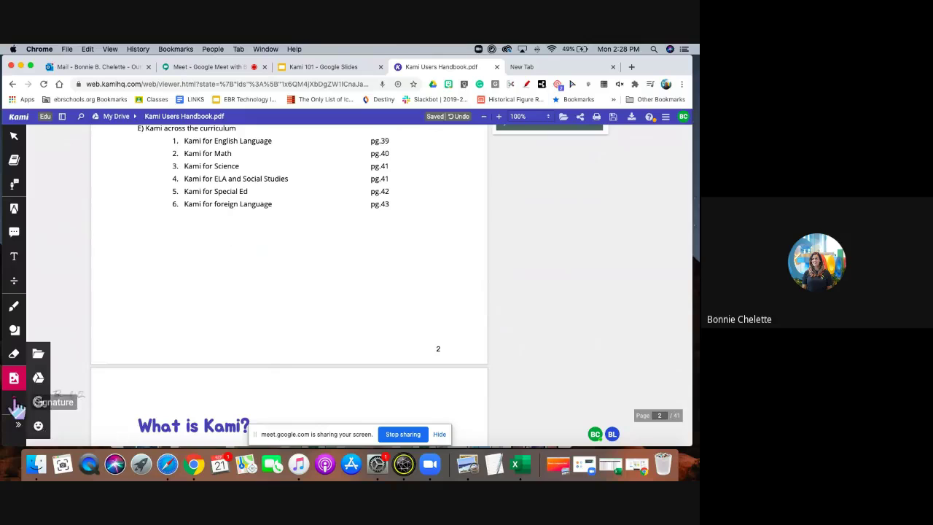
left_click(15, 413)
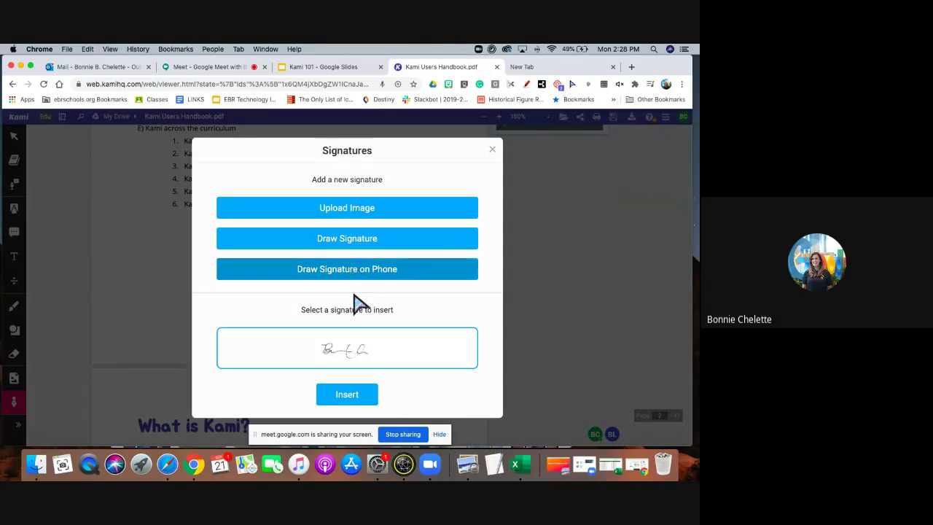
mouse_move(349, 362)
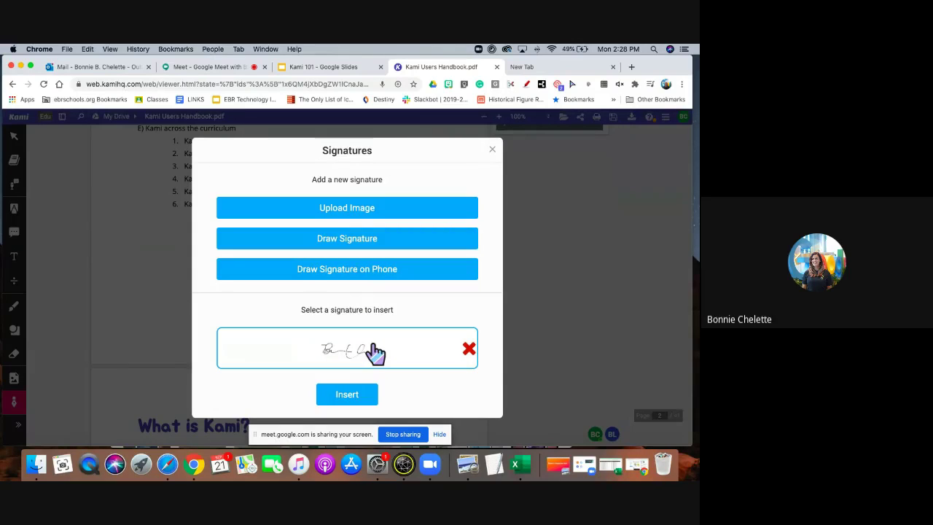
left_click(359, 400)
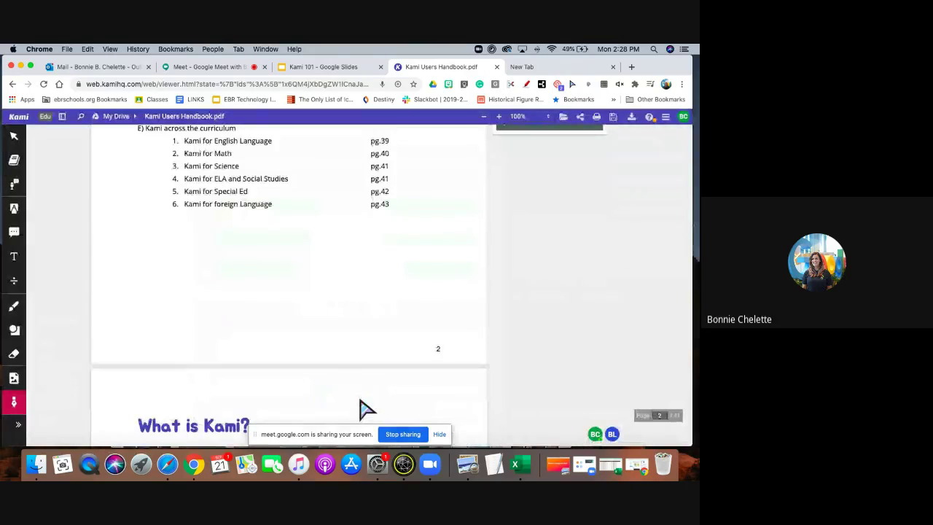
left_click(205, 281)
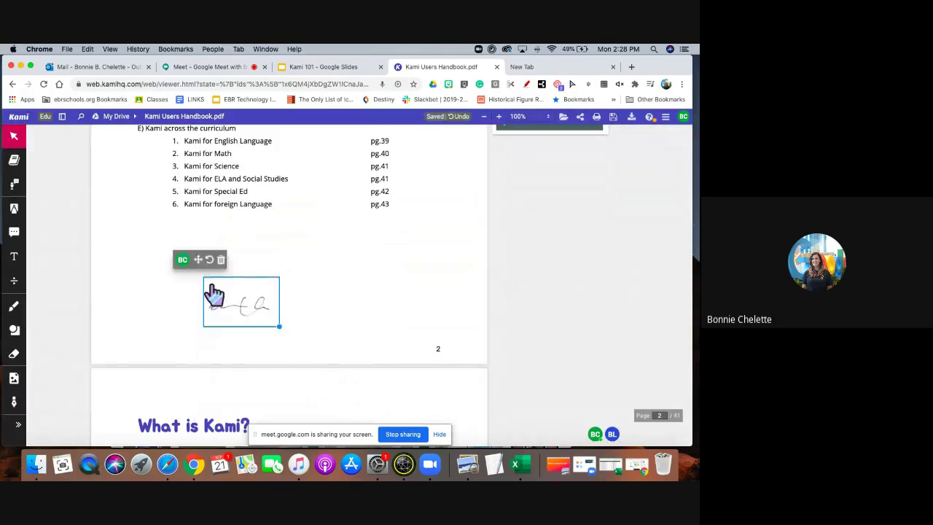
Select the placed signature and delete it from the page.
left_click(368, 415)
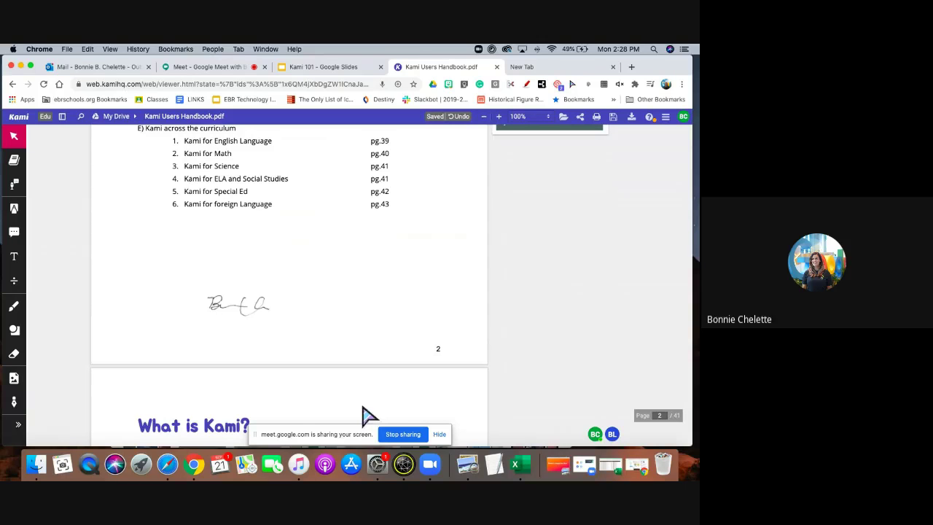
left_click(248, 318)
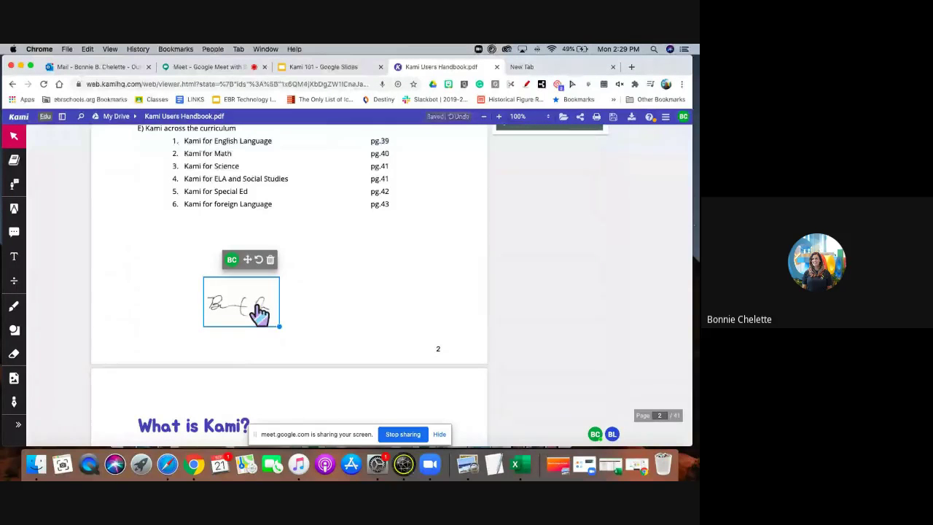
left_click(254, 267)
left_click(253, 304)
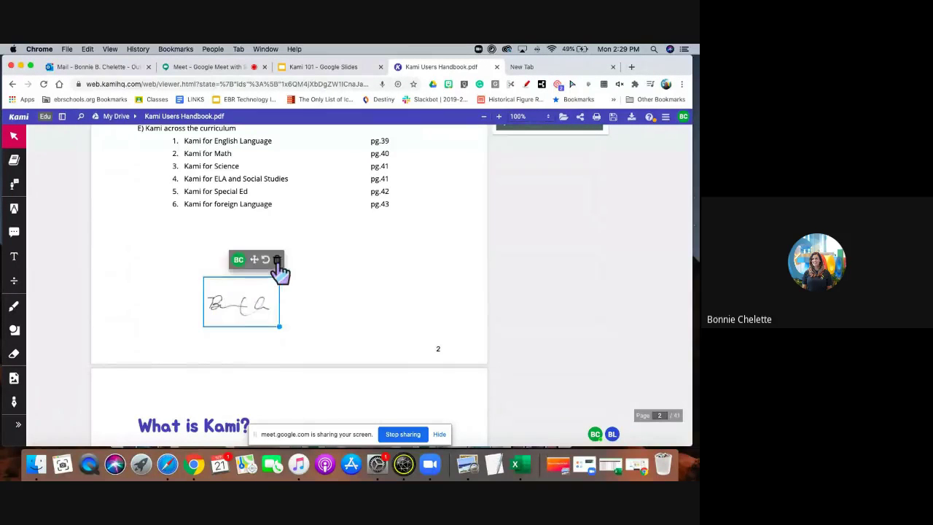
left_click(273, 261)
left_click(15, 406)
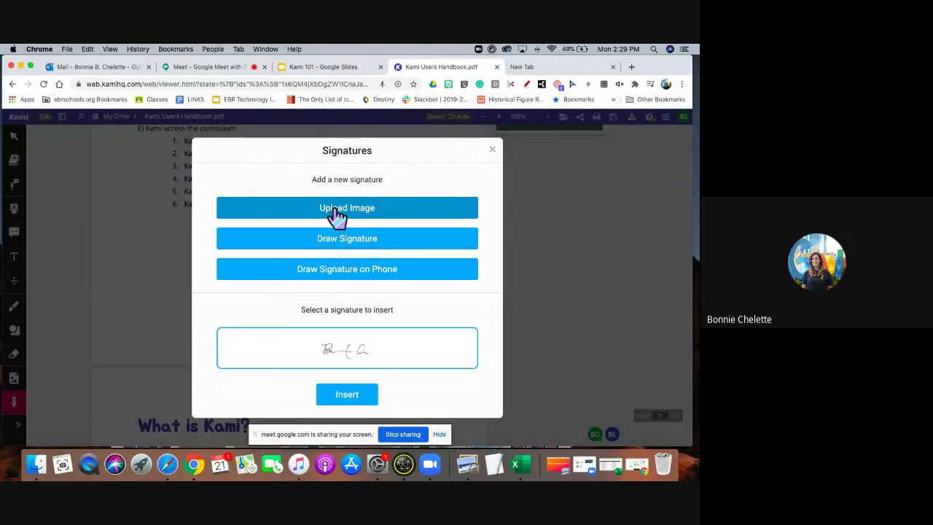
left_click(335, 239)
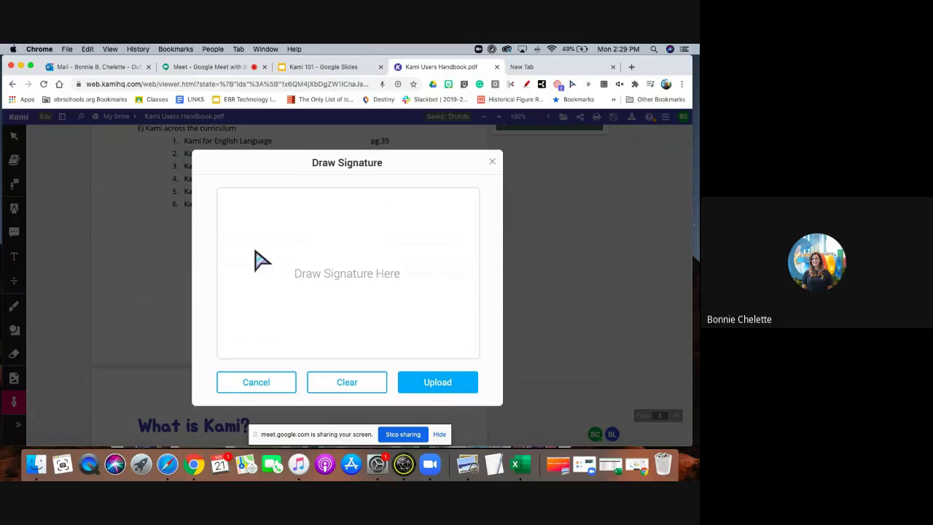
mouse_move(232, 249)
left_mouse_down()
mouse_move(250, 264)
mouse_move(285, 270)
mouse_move(375, 252)
mouse_move(414, 256)
left_mouse_up()
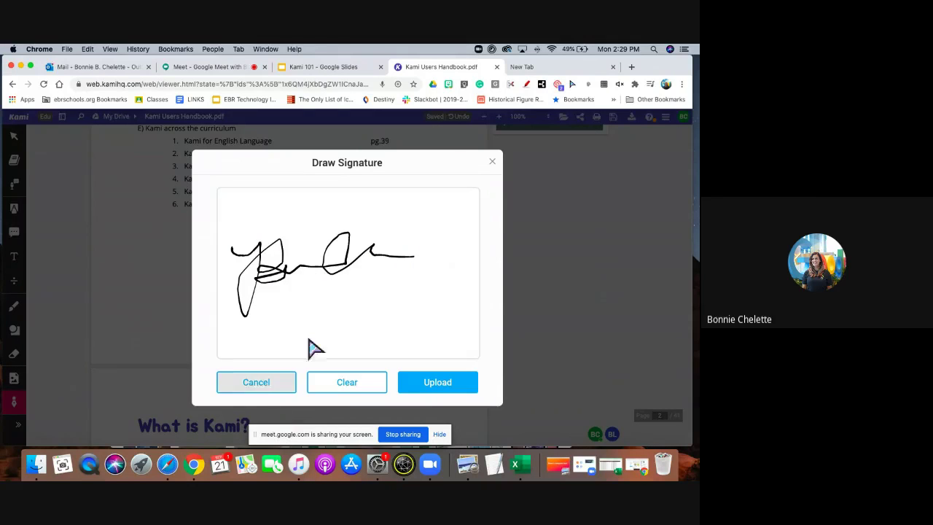
left_click(271, 388)
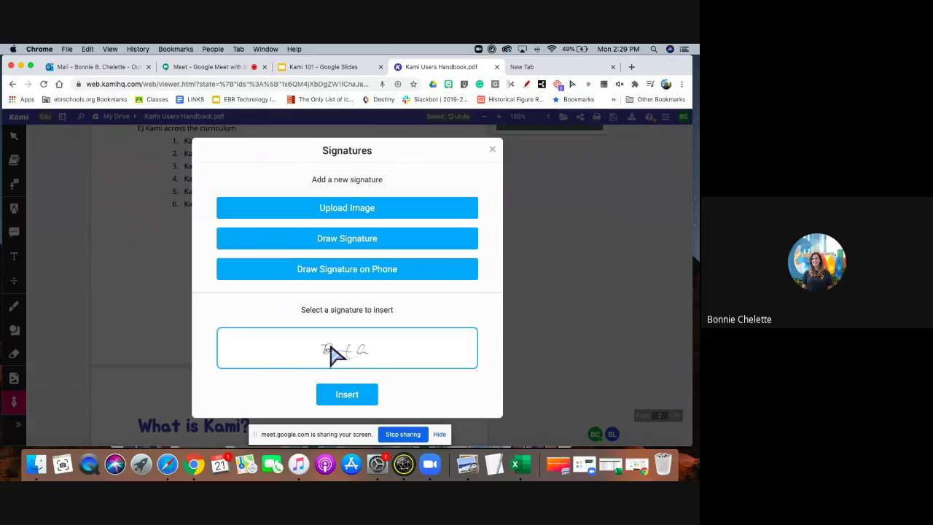
left_click(392, 275)
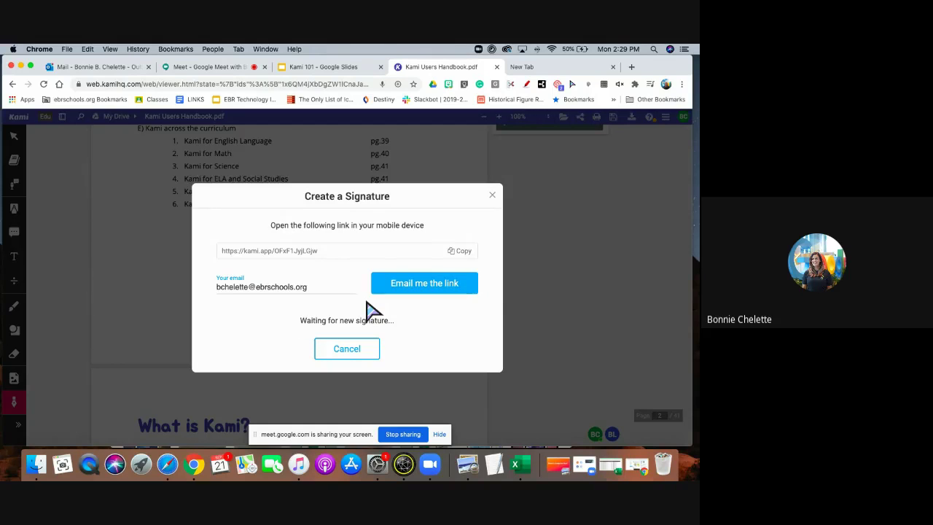
left_click(347, 349)
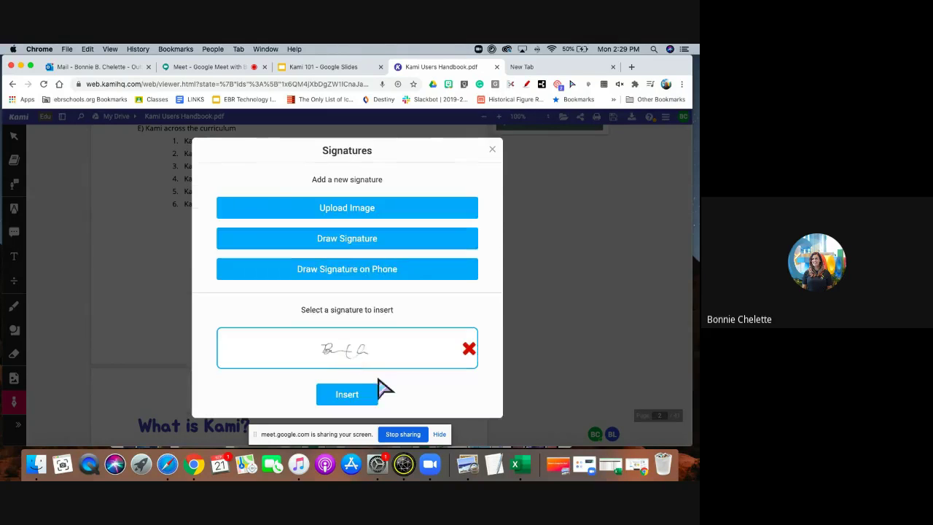
left_click(491, 151)
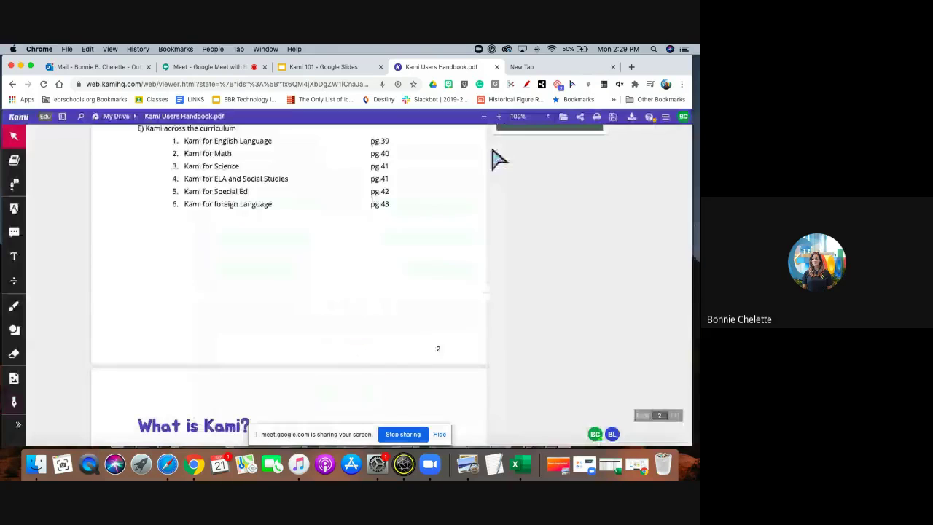
Draw a trial signature and discard it, then turn tool names back on beside the icons.
left_click(16, 428)
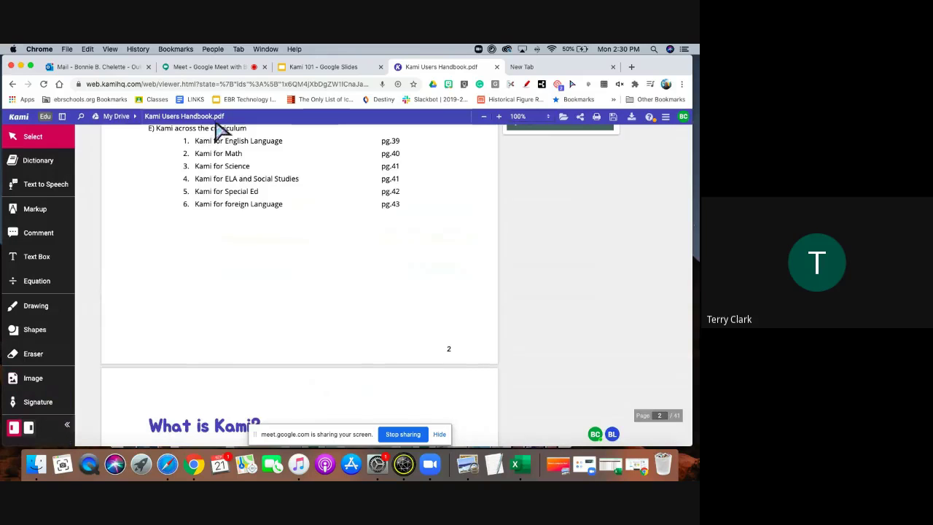
left_click(69, 428)
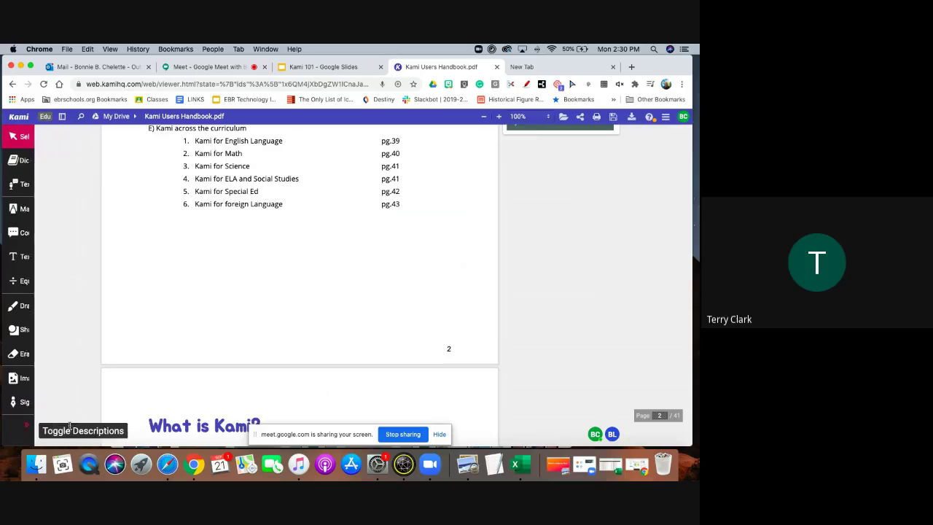
left_click(15, 405)
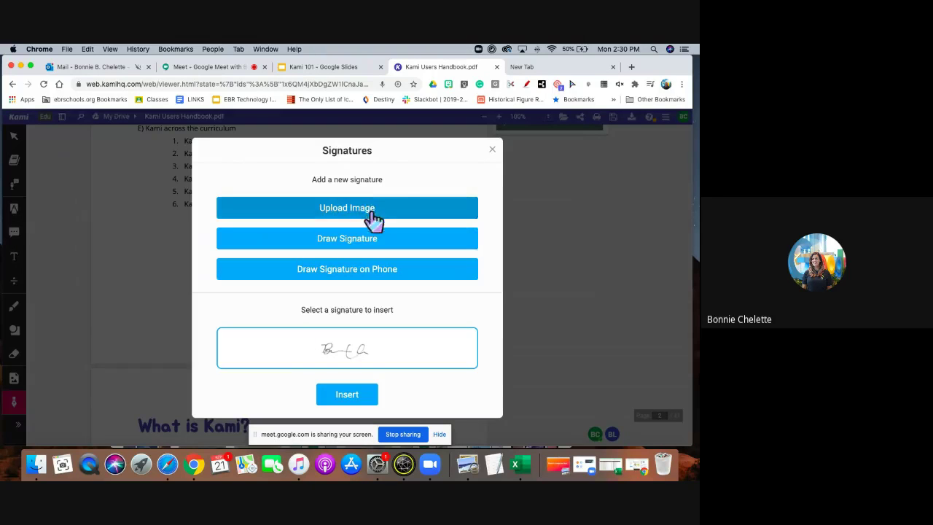
left_click(319, 240)
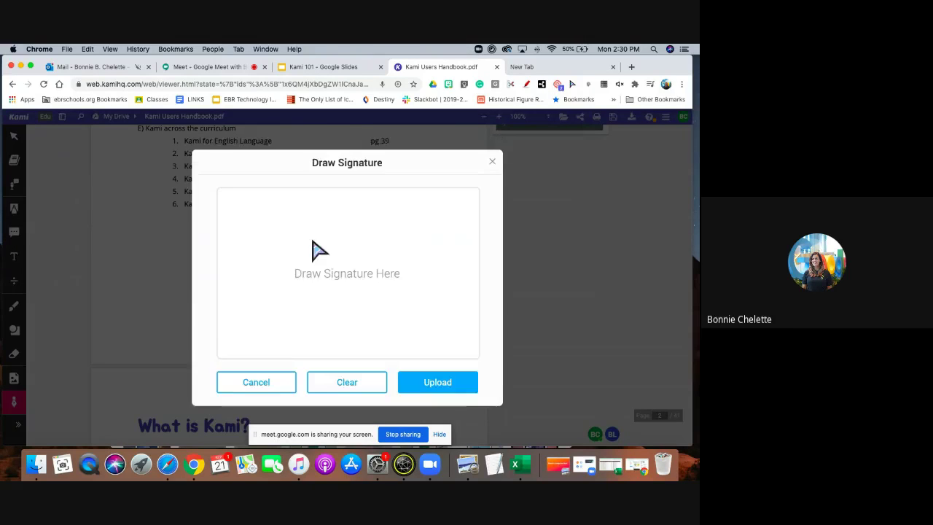
mouse_move(230, 244)
left_mouse_down()
mouse_move(229, 302)
mouse_move(262, 260)
mouse_move(260, 277)
mouse_move(335, 269)
mouse_move(421, 285)
left_mouse_up()
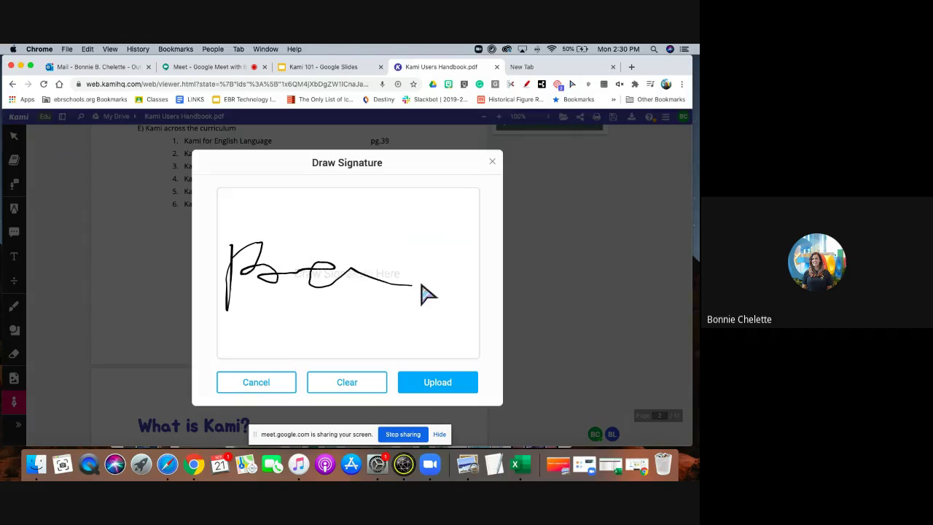
left_click(283, 387)
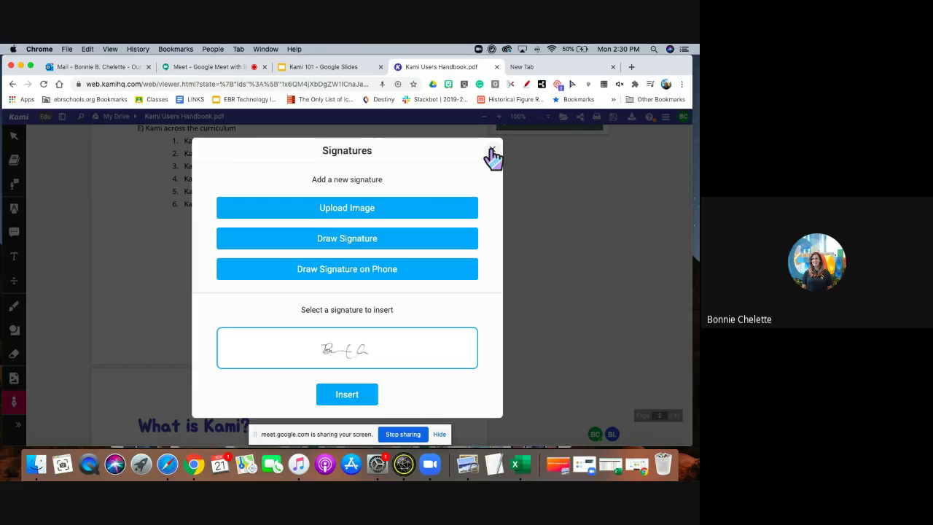
left_click(491, 153)
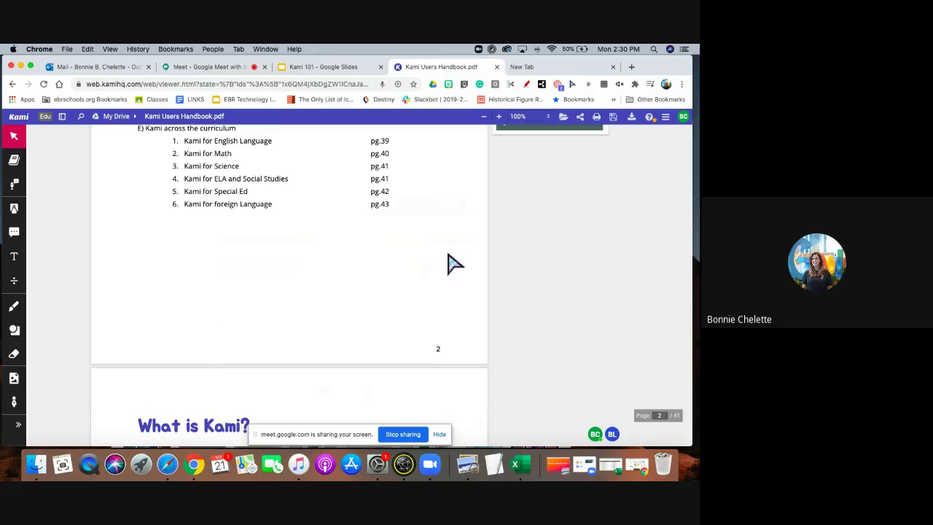
left_click(18, 425)
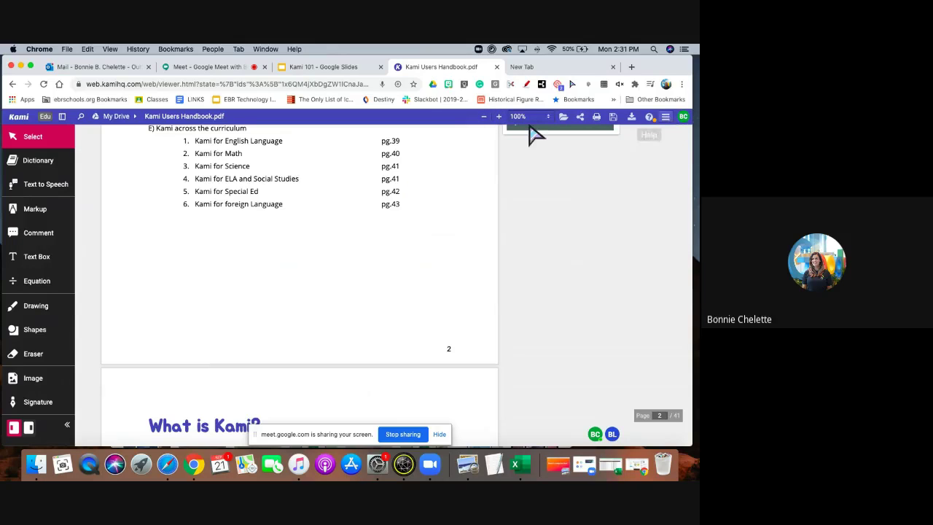
Open a reply box on the audio comment, then bring up the Open File From sources menu.
left_click(511, 142)
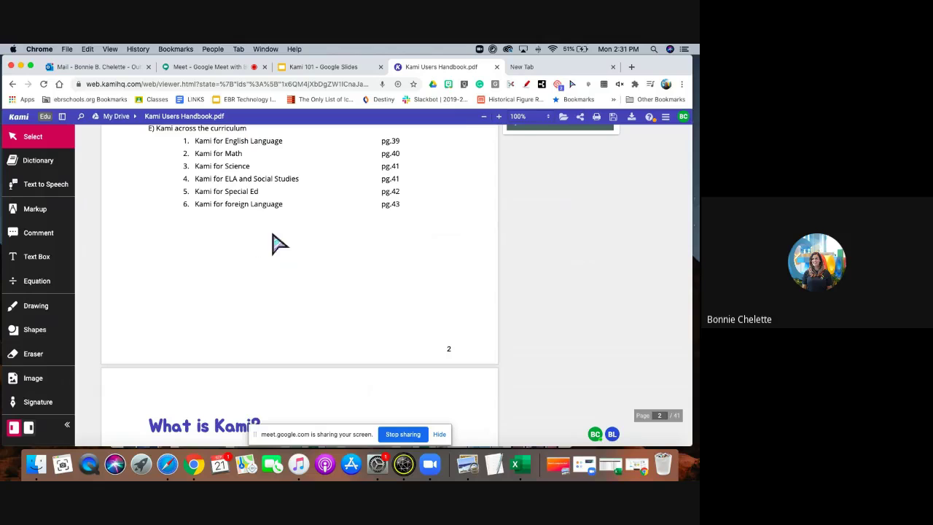
left_click(564, 117)
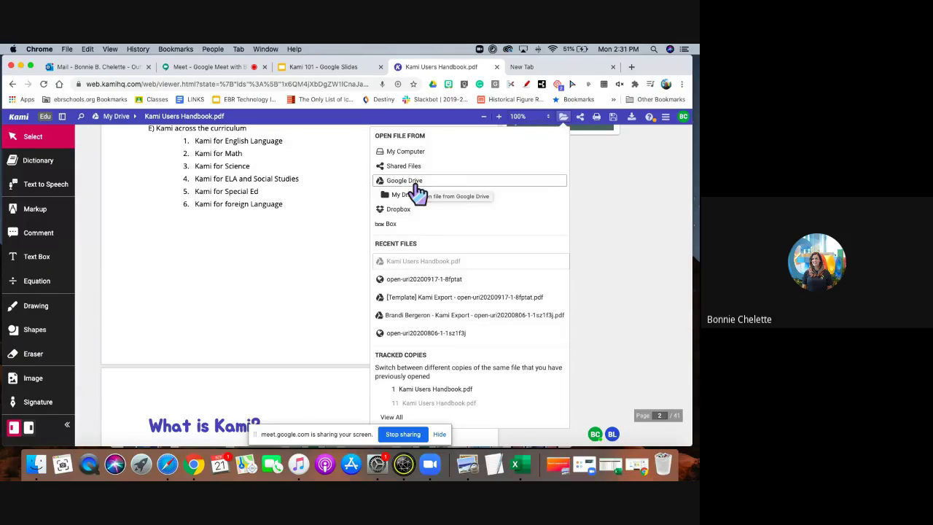
Share the handbook with anyone who has the link as Editor, with Download/Print left on Yes.
left_click(581, 118)
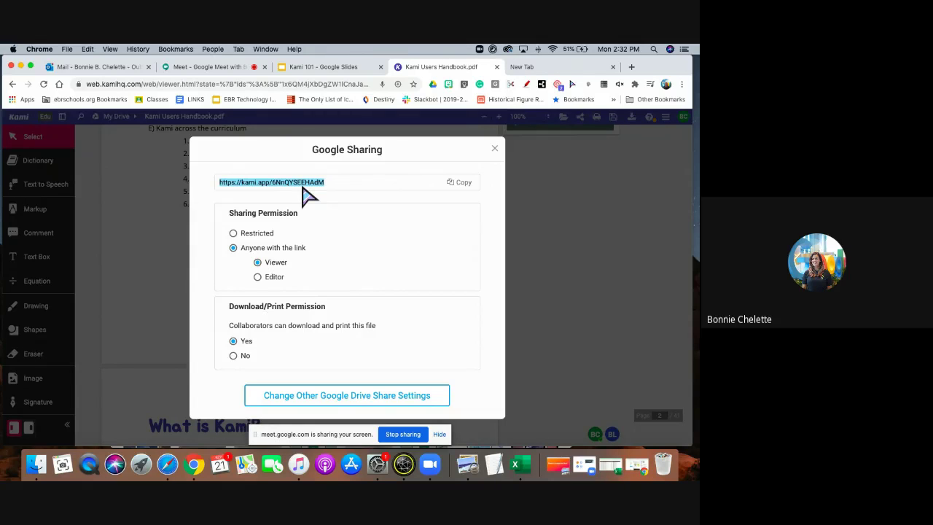
left_click(233, 233)
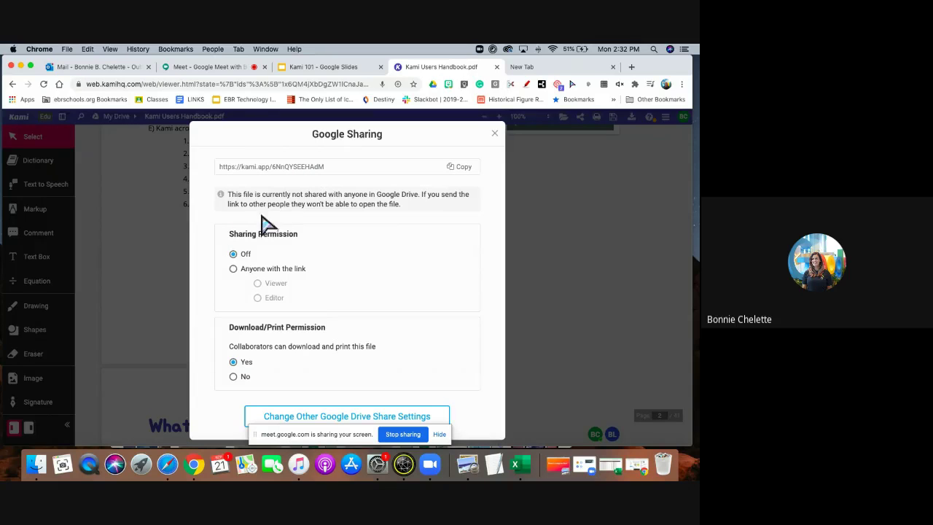
left_click(233, 269)
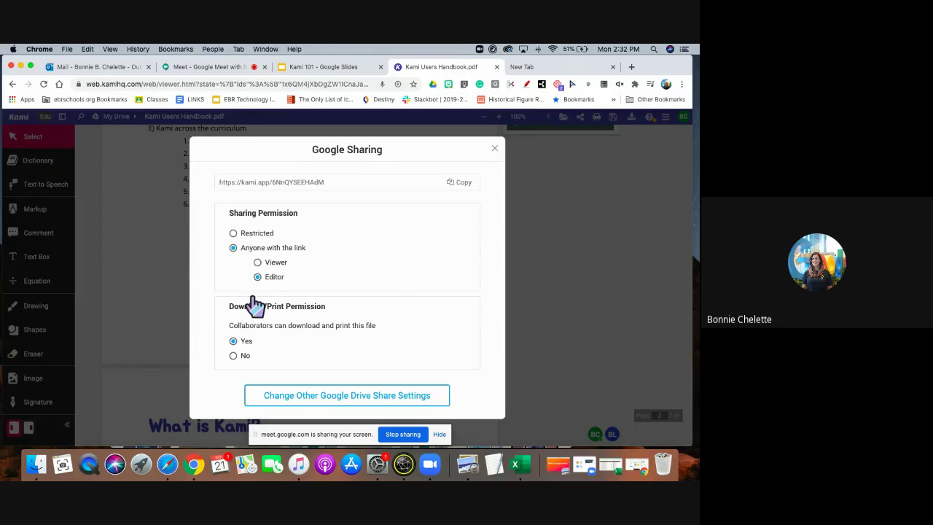
left_click(257, 262)
left_click(258, 278)
left_click(233, 355)
left_click(233, 341)
left_click(496, 155)
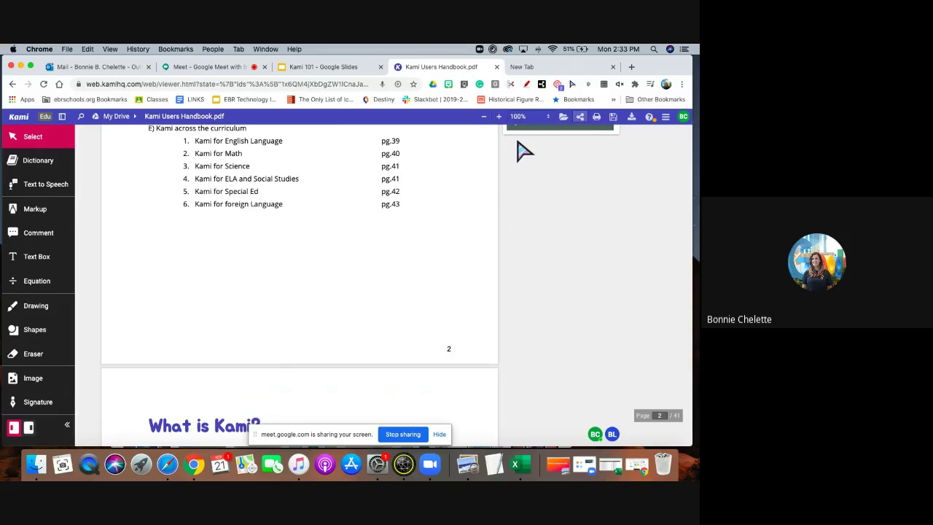
Look over the Google Drive save options, export dialog and help list, then open the main menu.
left_click(613, 121)
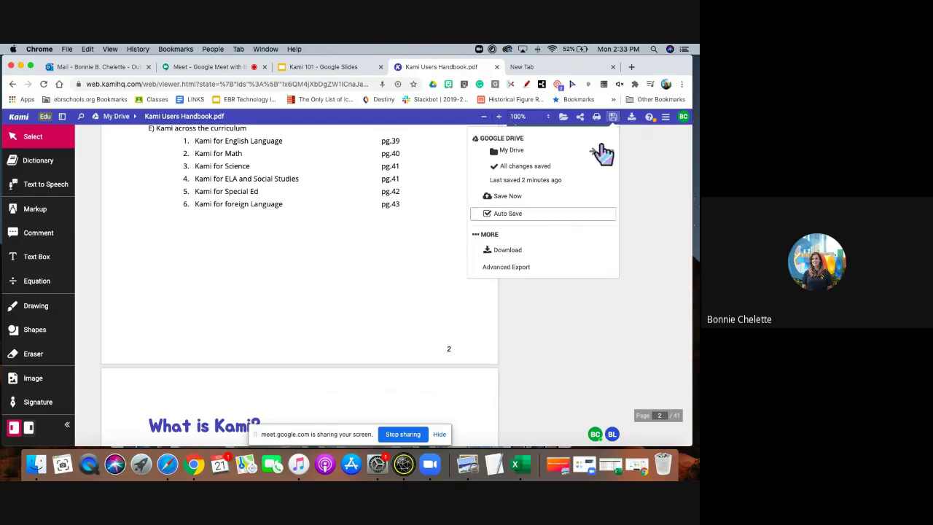
left_click(632, 119)
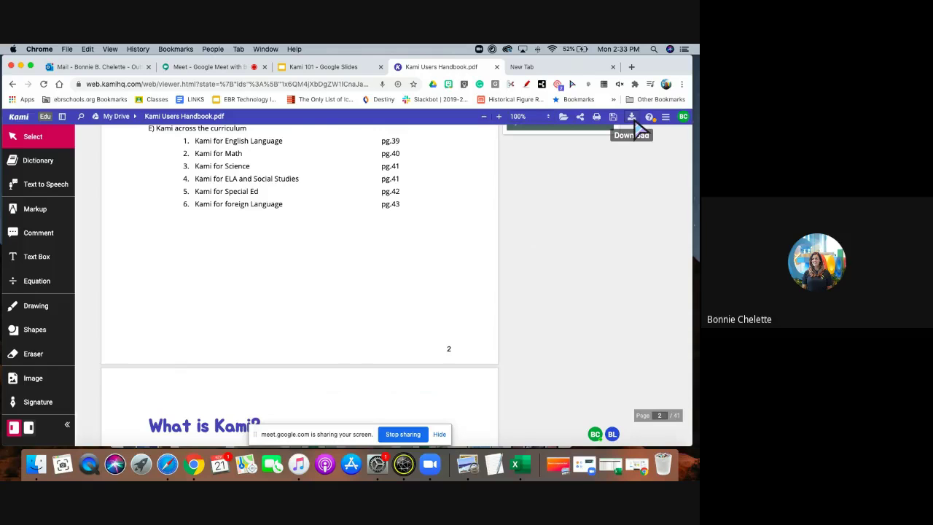
left_click(633, 119)
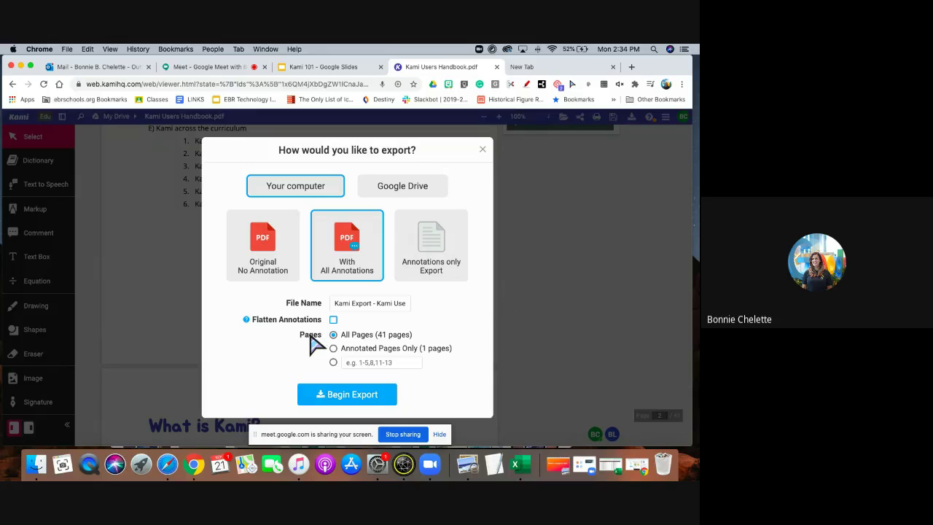
left_click(484, 149)
left_click(649, 117)
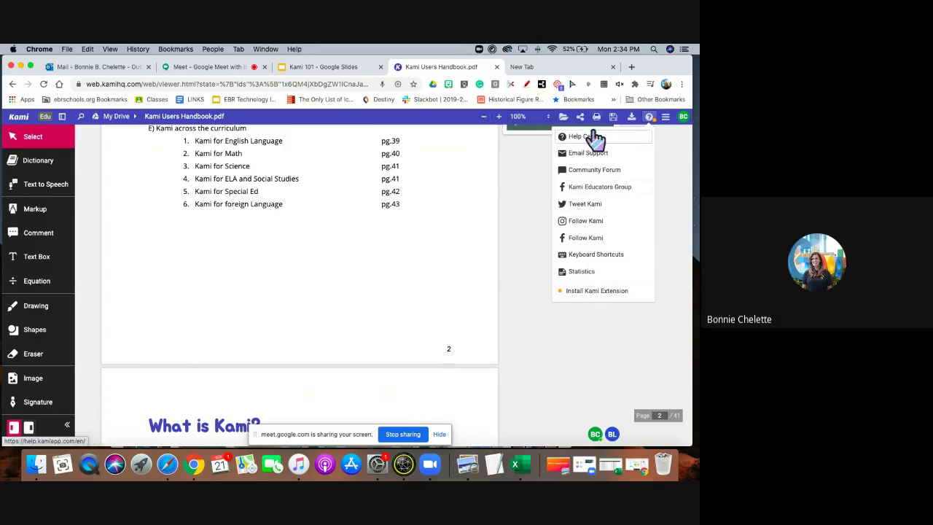
left_click(666, 117)
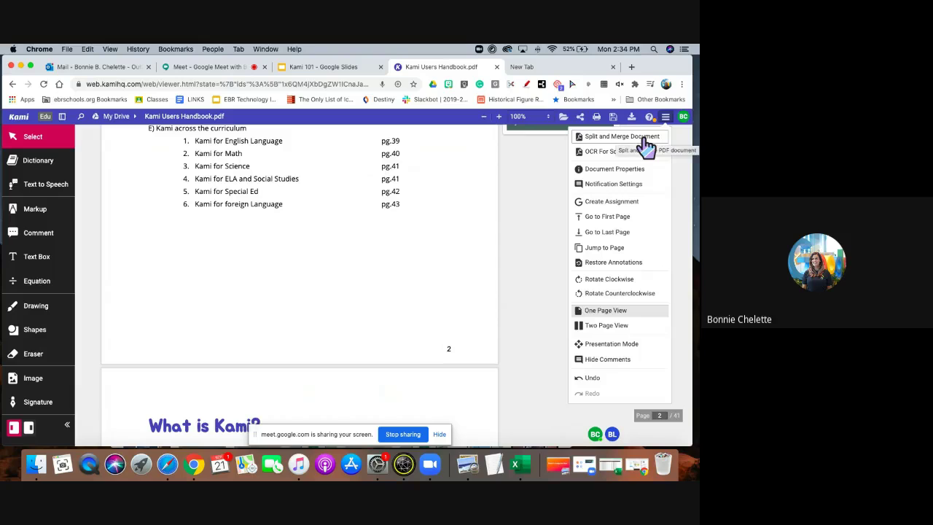
Choose Create Assignment to start a Google Classroom Kami Assignment for the handbook.
left_click(624, 206)
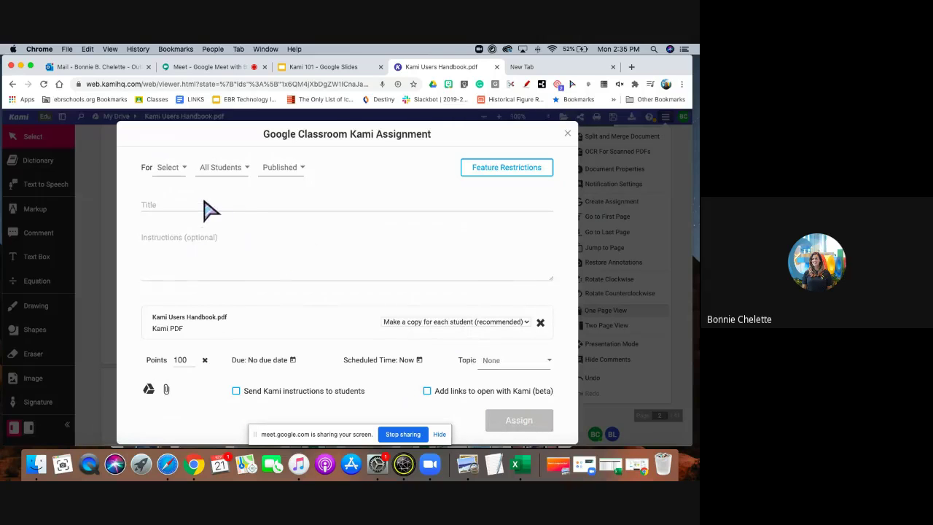
Assign it to the Hogwarts class with all students selected.
left_click(175, 168)
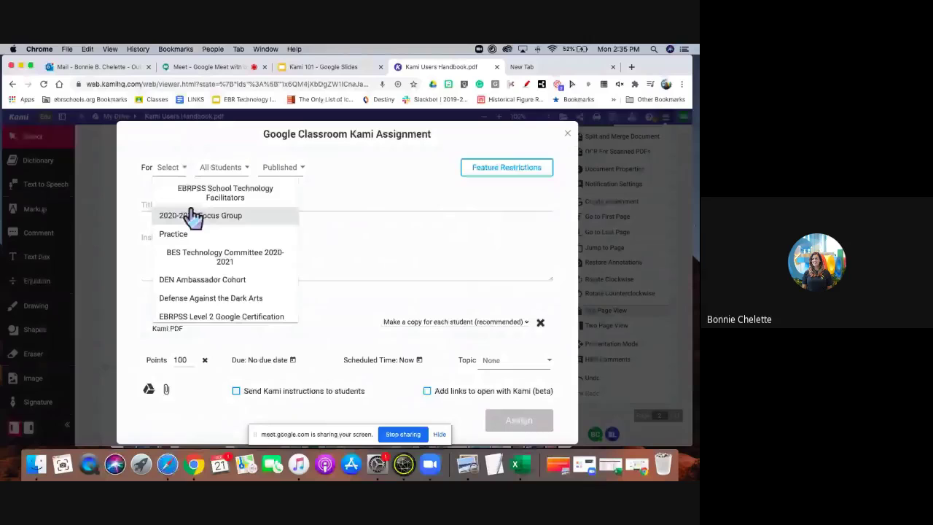
scroll(192, 240, "down", 2)
scroll(203, 236, "down", 3)
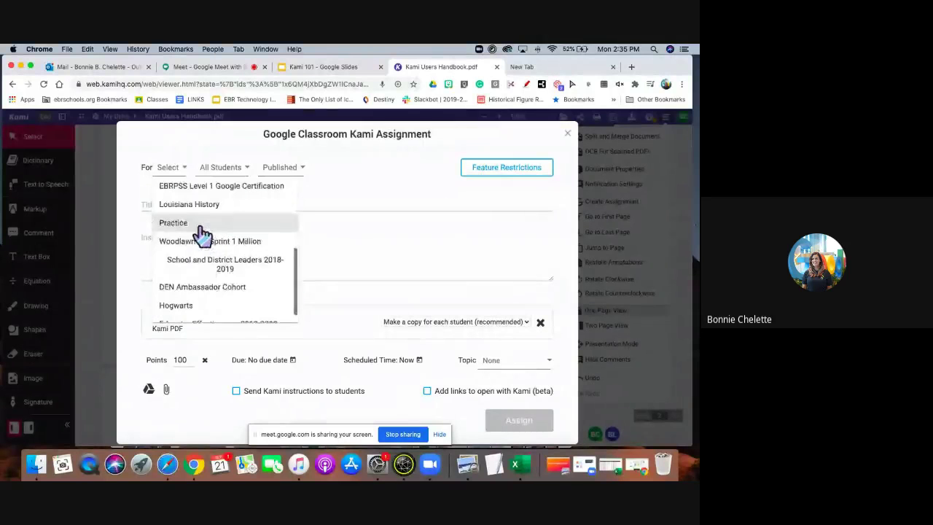
scroll(198, 262, "up", 2)
scroll(200, 276, "down", 4)
left_click(175, 291)
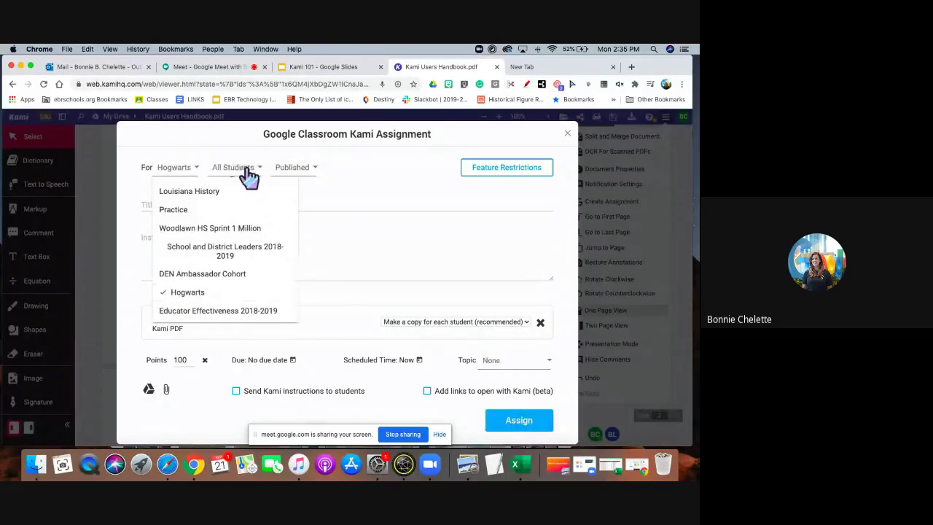
left_click(246, 173)
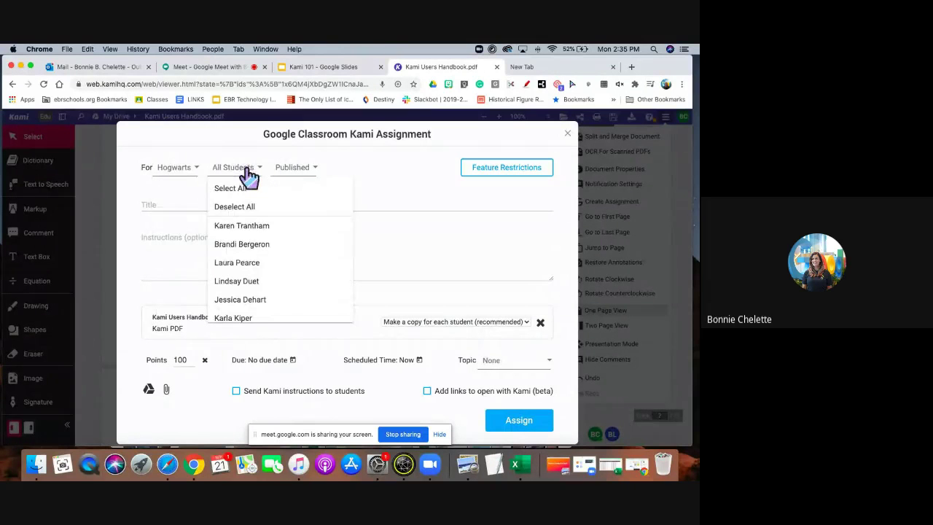
left_click(238, 262)
left_click(237, 244)
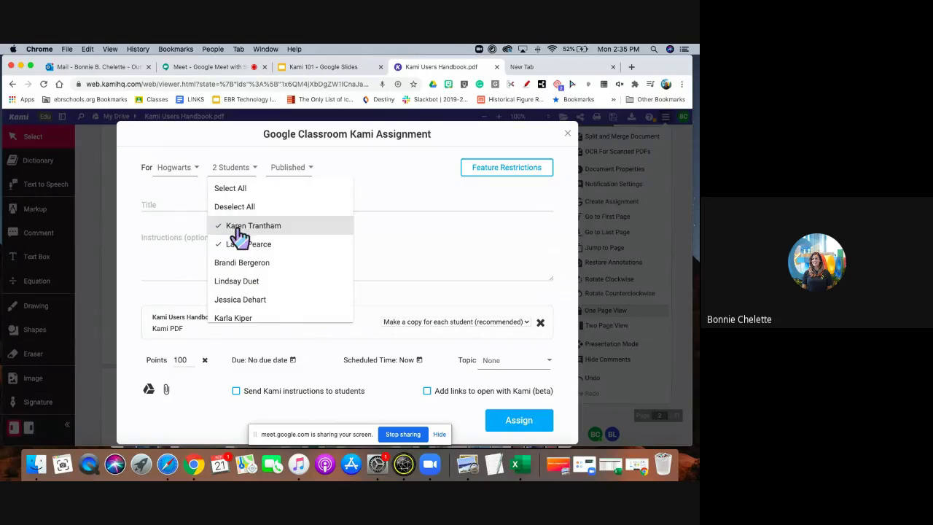
left_click(238, 228)
left_click(247, 227)
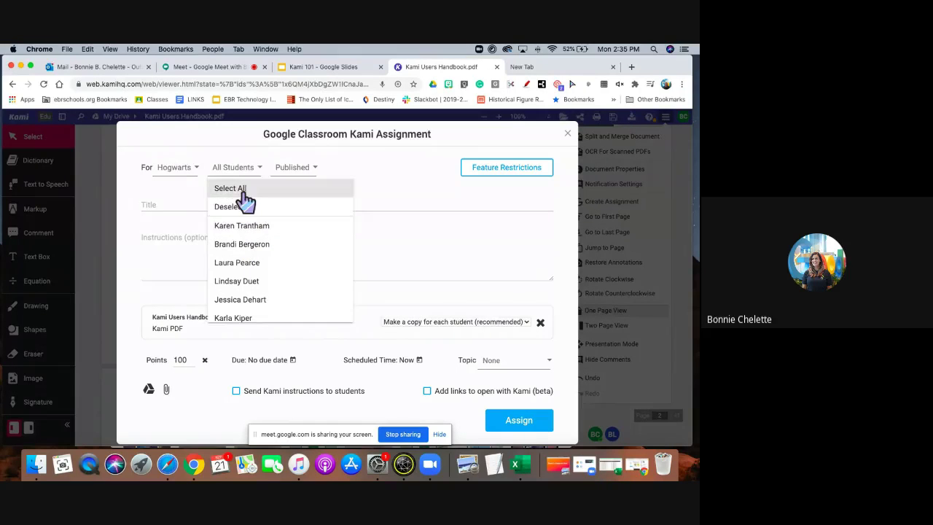
left_click(245, 189)
Keep it Published, title it 'Kami Handbook', and close the dialog without assigning.
left_click(293, 169)
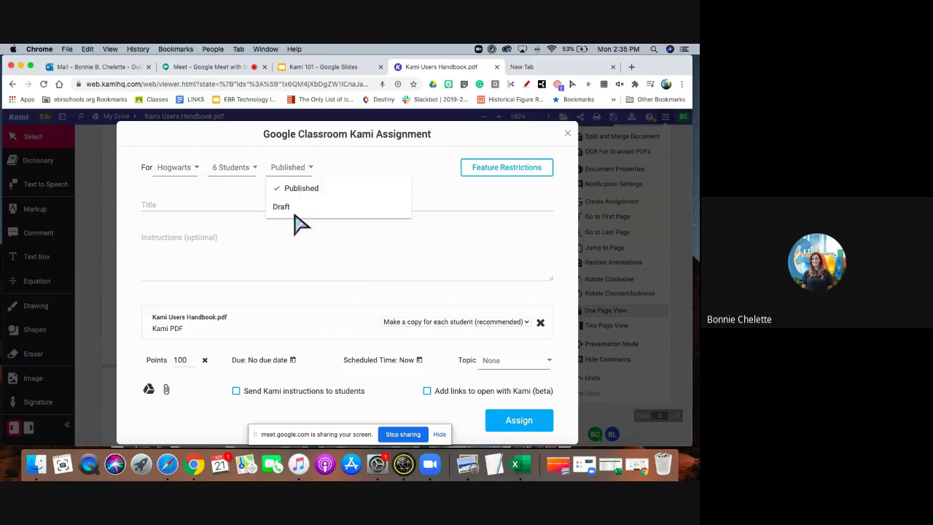
left_click(487, 198)
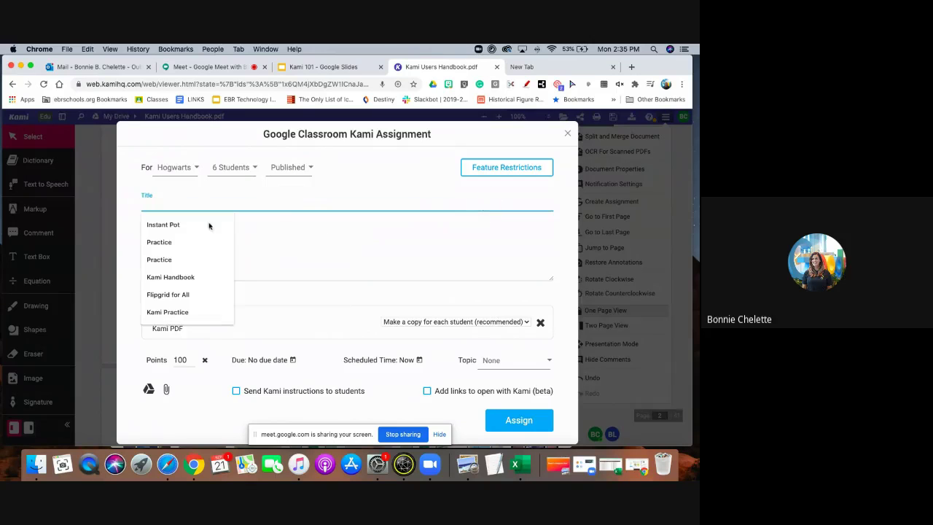
left_click(177, 279)
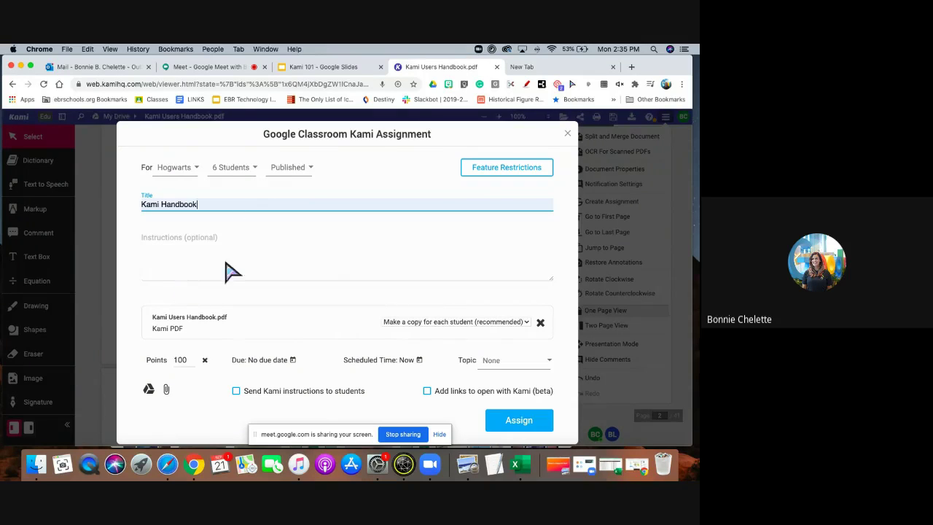
scroll(254, 337, "down", 1)
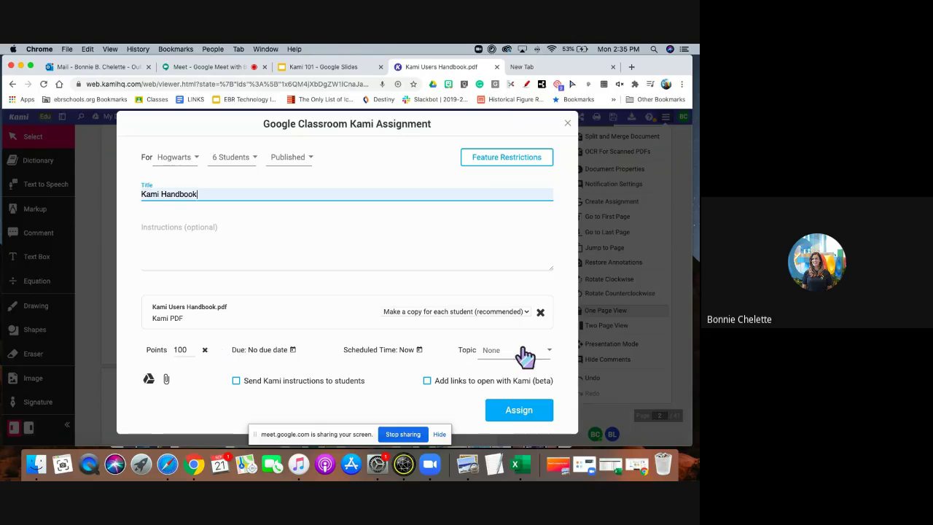
left_click(568, 123)
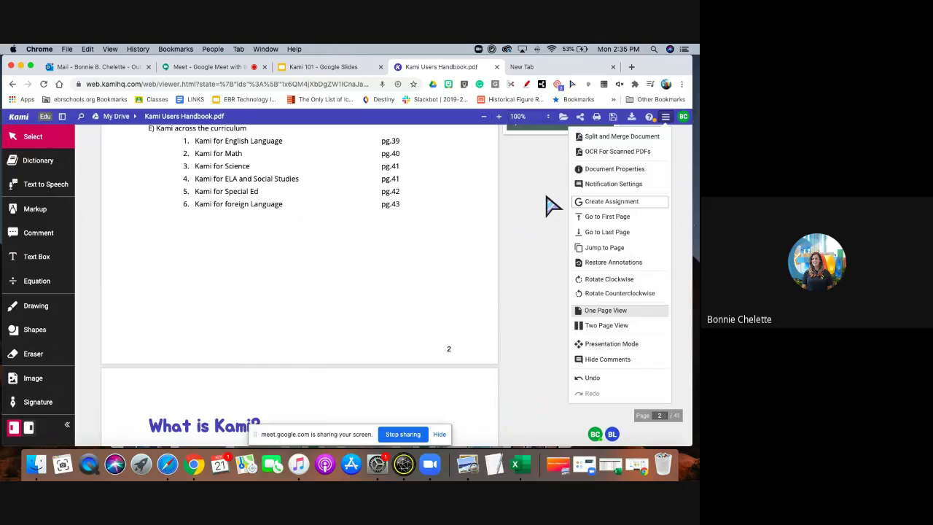
Return to the handbook's cover page and send it to Split and Merge Document.
scroll(392, 272, "up", 15)
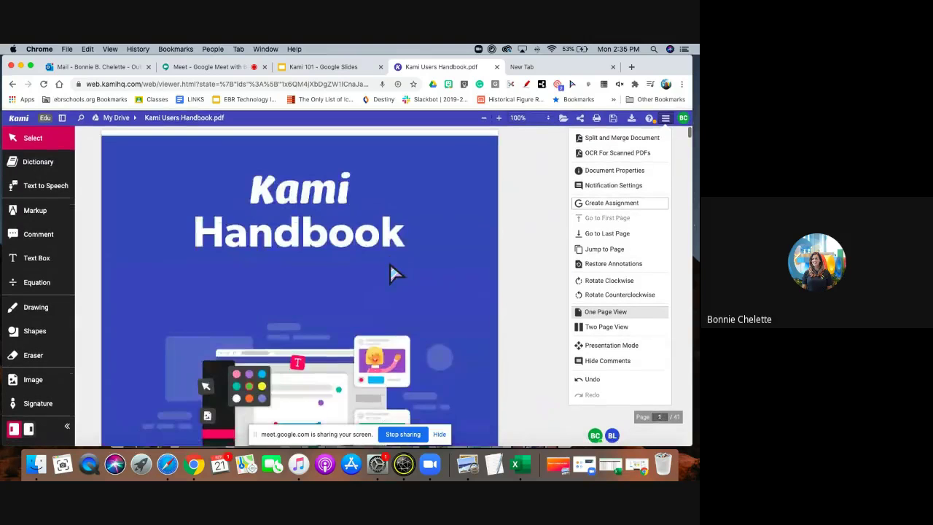
scroll(390, 266, "down", 20)
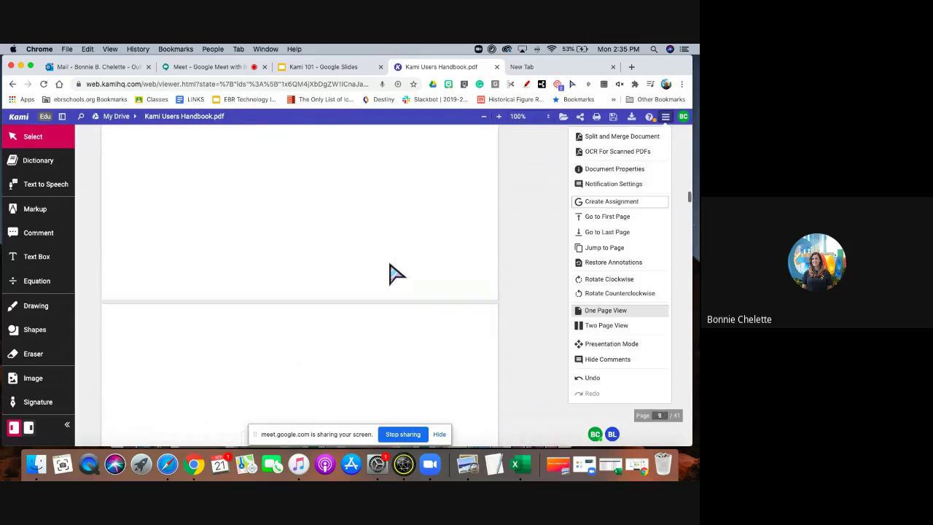
scroll(392, 273, "up", 5)
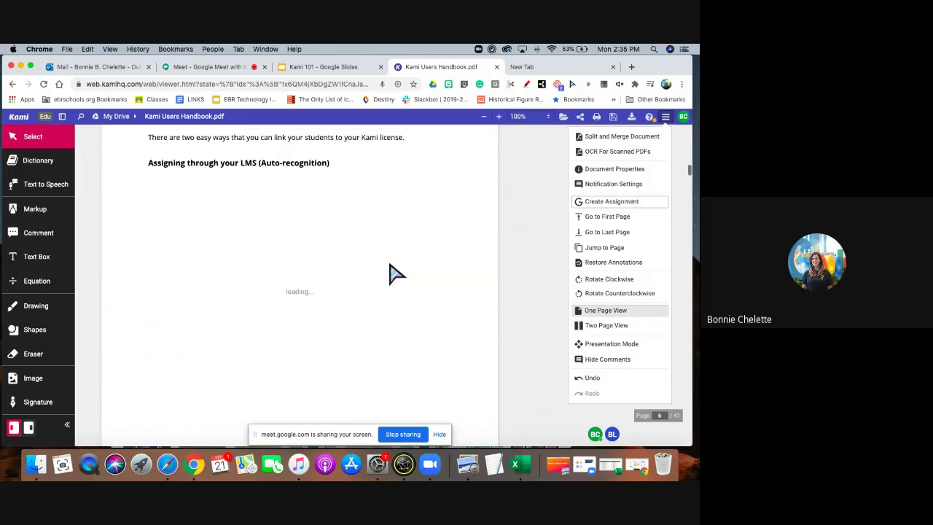
scroll(391, 272, "up", 5)
left_click(607, 216)
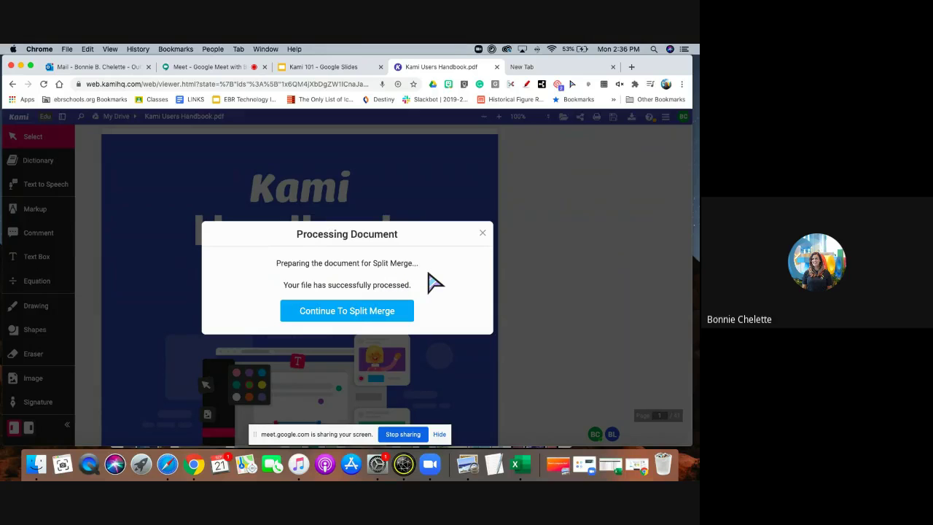
left_click(368, 313)
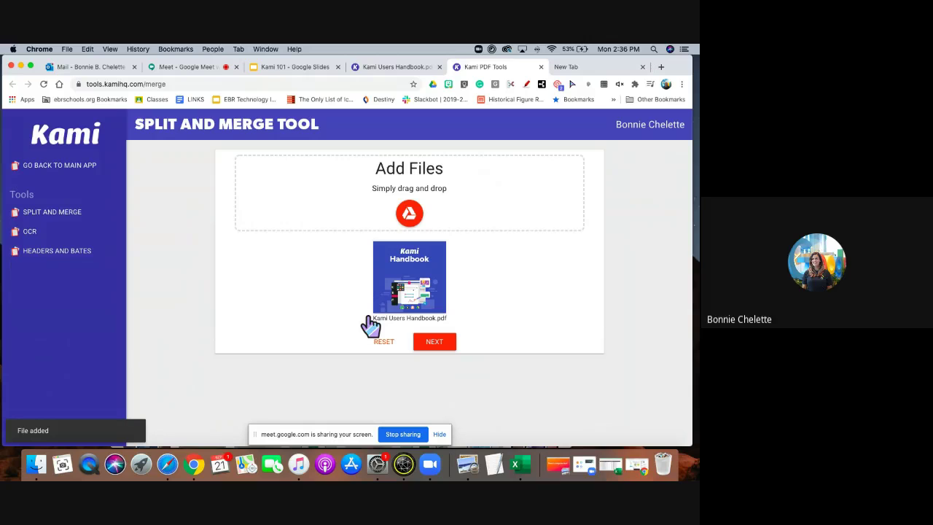
Move on to page arrangement in the Split and Merge tool and delete page 4 from the strip.
mouse_move(422, 299)
left_click(441, 345)
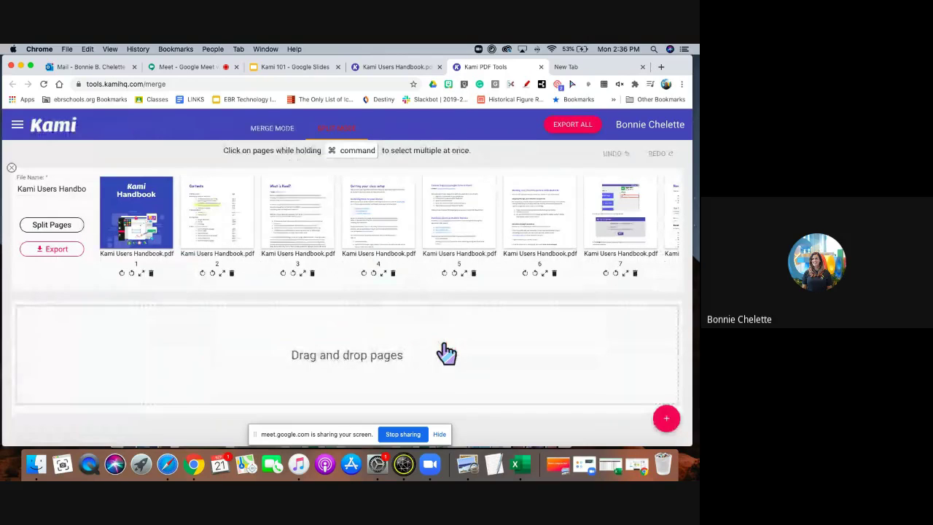
left_click(393, 273)
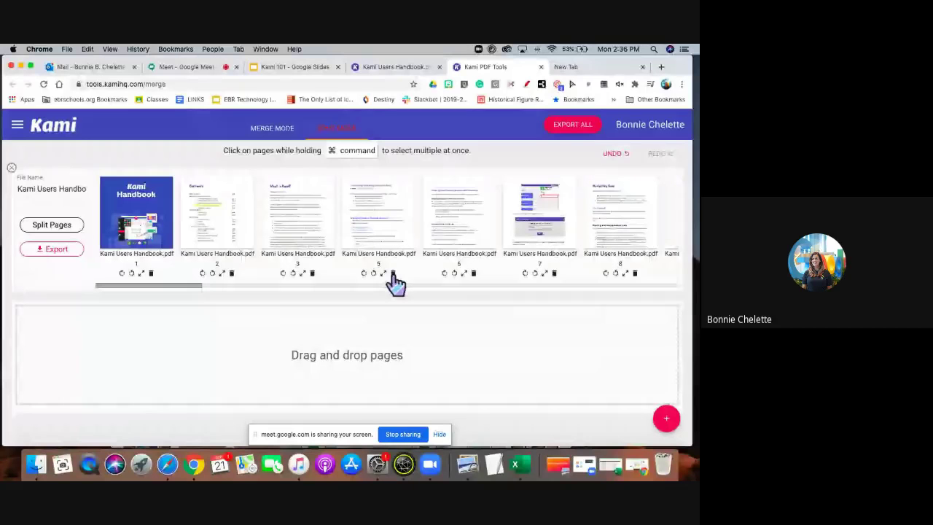
Remove page 6, move page 8 after page 7, and bring up the split-every-N-pages prompt.
left_click(474, 274)
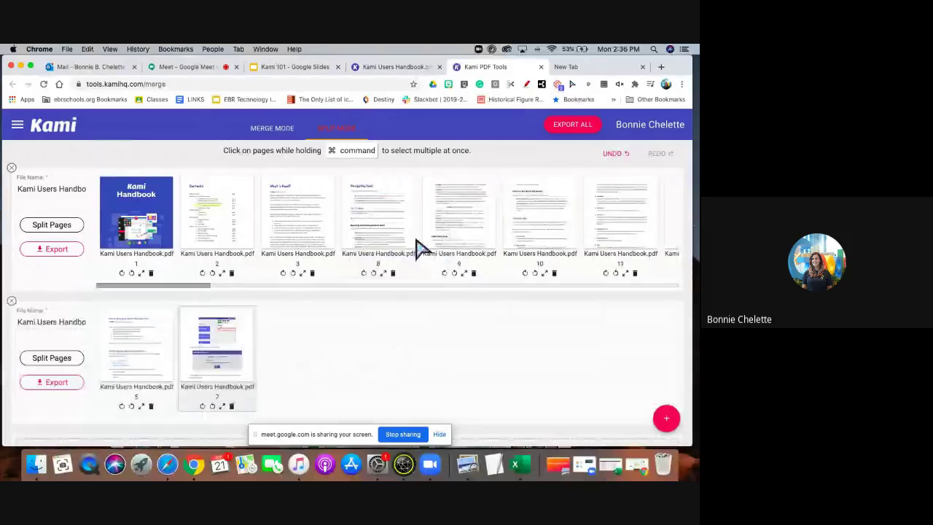
left_click_drag(419, 247, 317, 357)
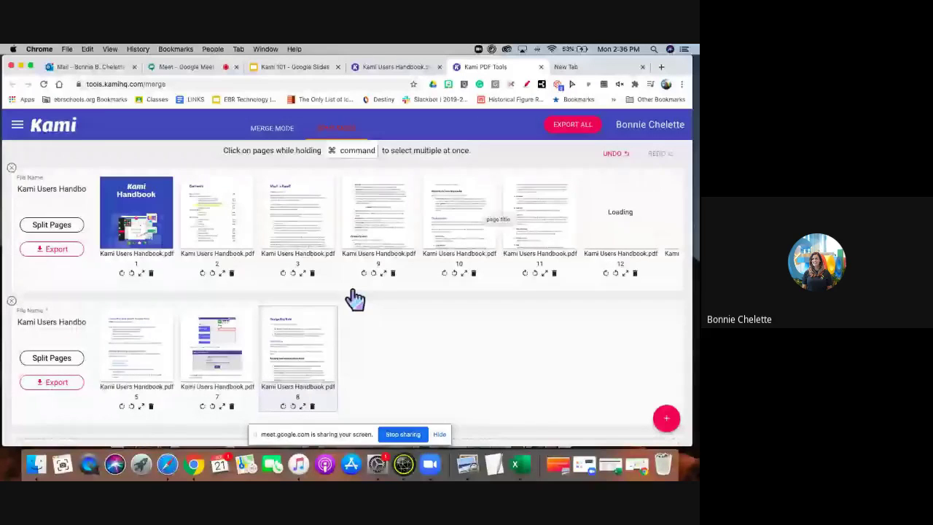
scroll(452, 175, "down", 2)
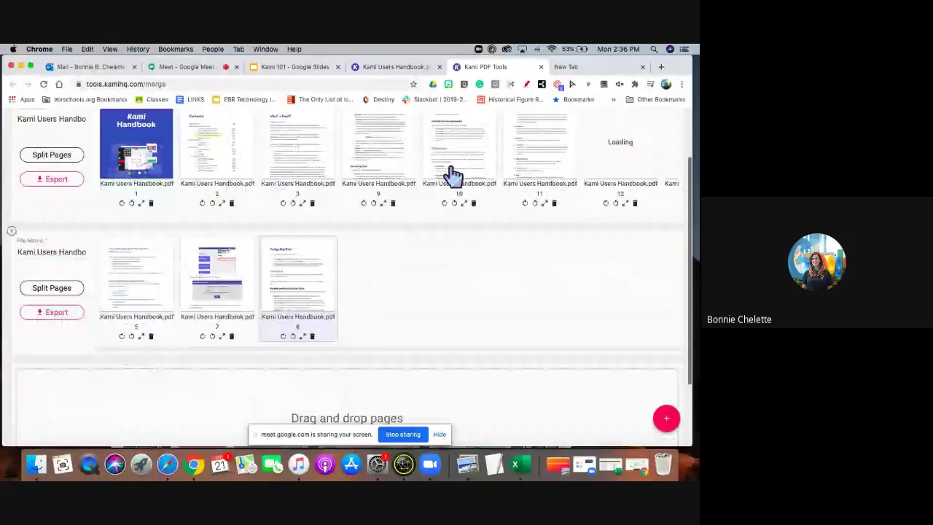
scroll(360, 277, "down", 5)
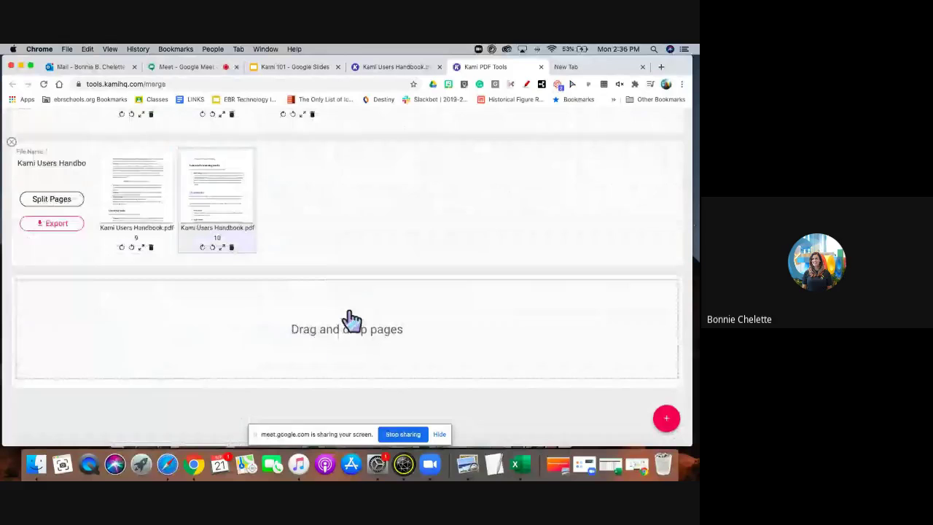
scroll(204, 277, "up", 7)
left_click(57, 232)
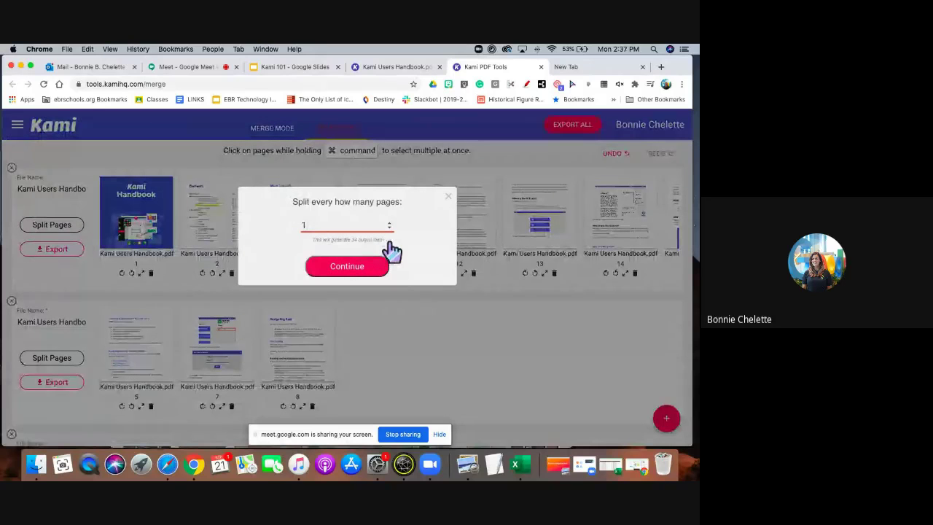
Dismiss the split prompt and switch to Merge Mode and back to Split Mode.
left_click(448, 196)
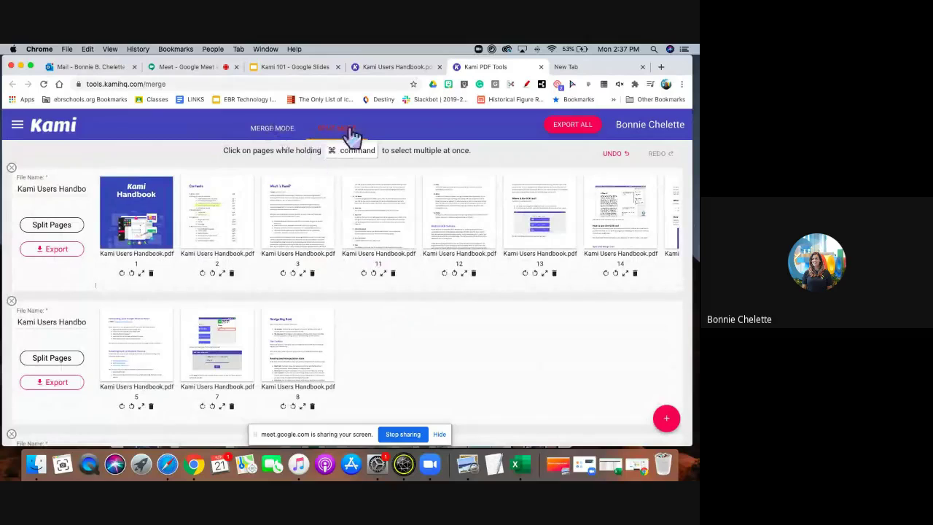
left_click(273, 128)
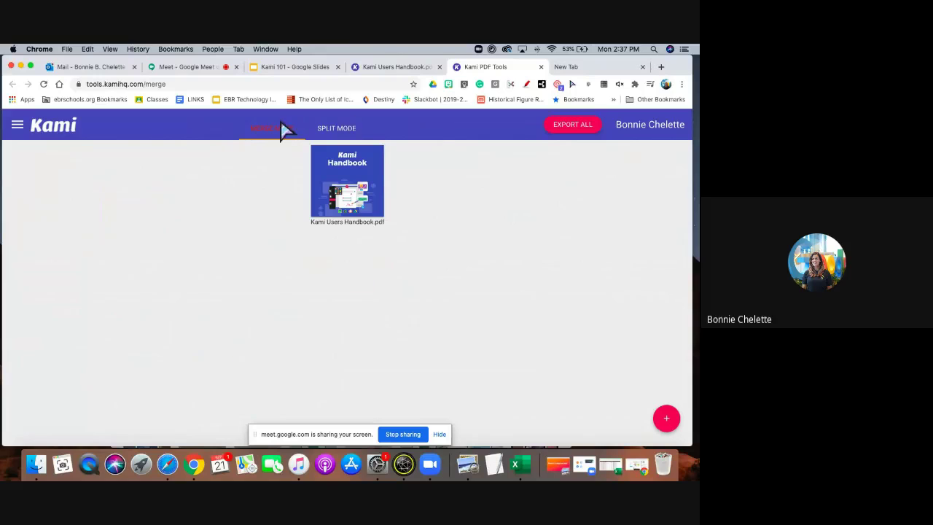
left_click(334, 131)
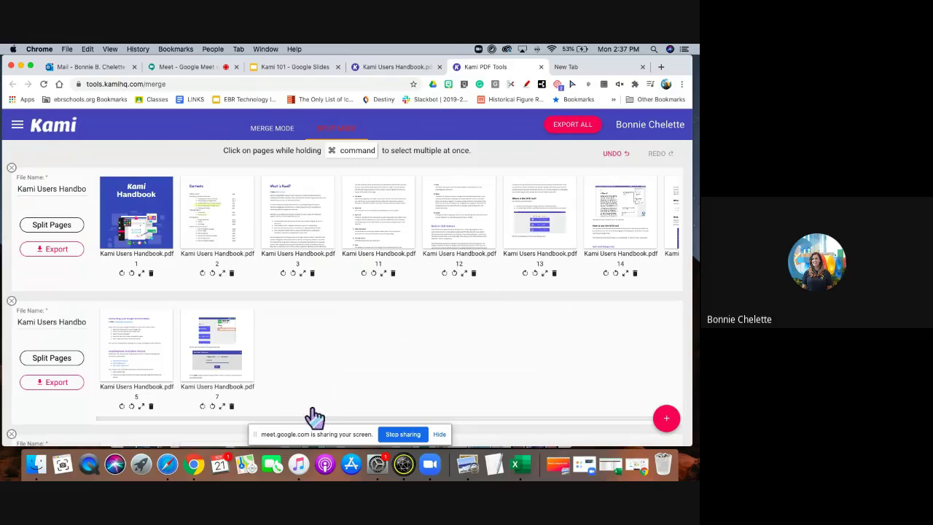
Trash page 7, the extra last-group page and the page 9 group, then add pages 3 and 11 to group two.
left_click(231, 406)
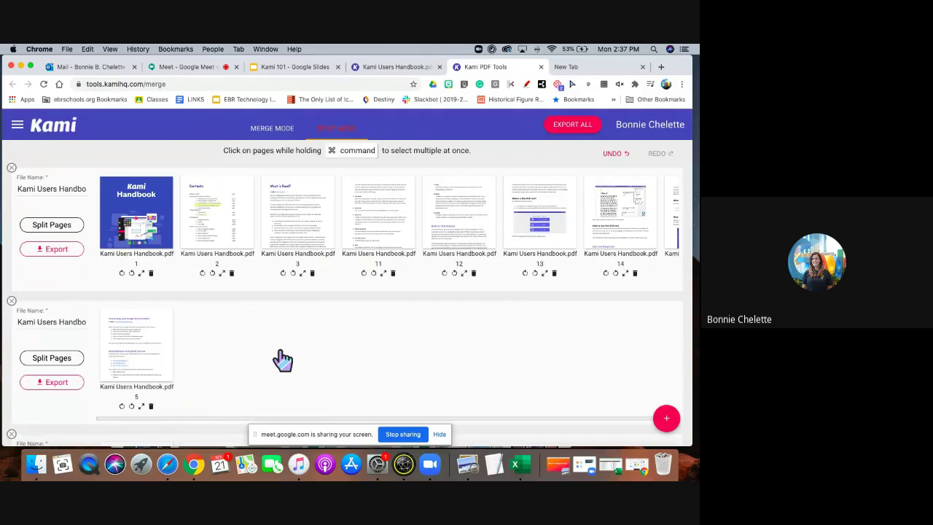
scroll(255, 255, "down", 5)
left_click(231, 247)
scroll(233, 255, "up", 5)
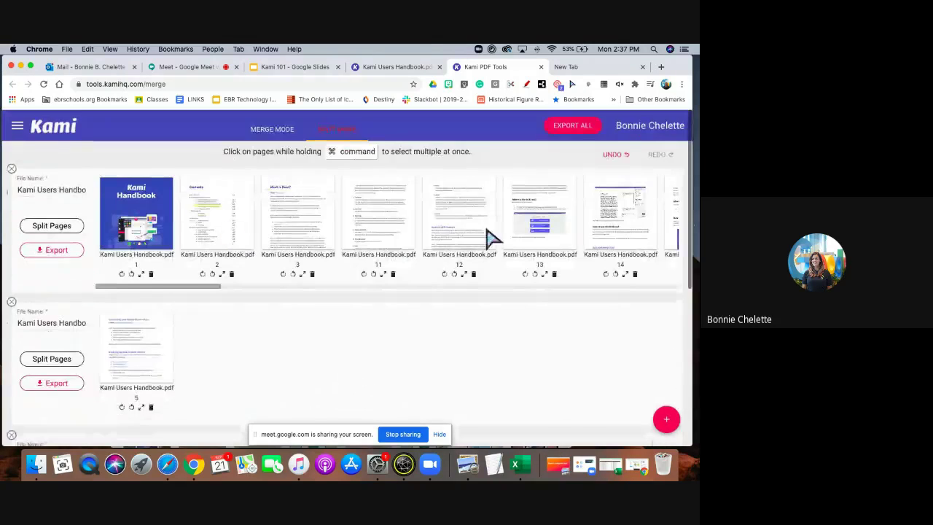
scroll(292, 404, "down", 2)
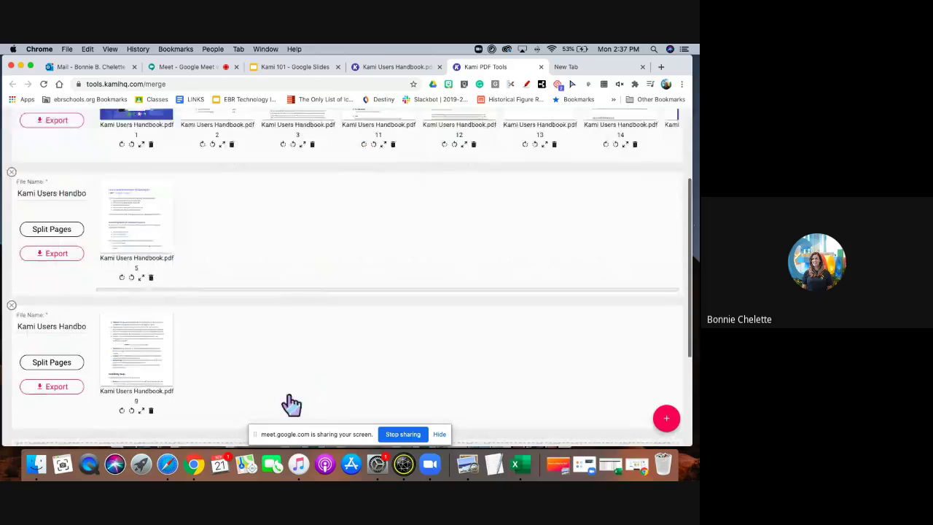
scroll(292, 405, "down", 1)
left_click(151, 343)
scroll(220, 272, "up", 3)
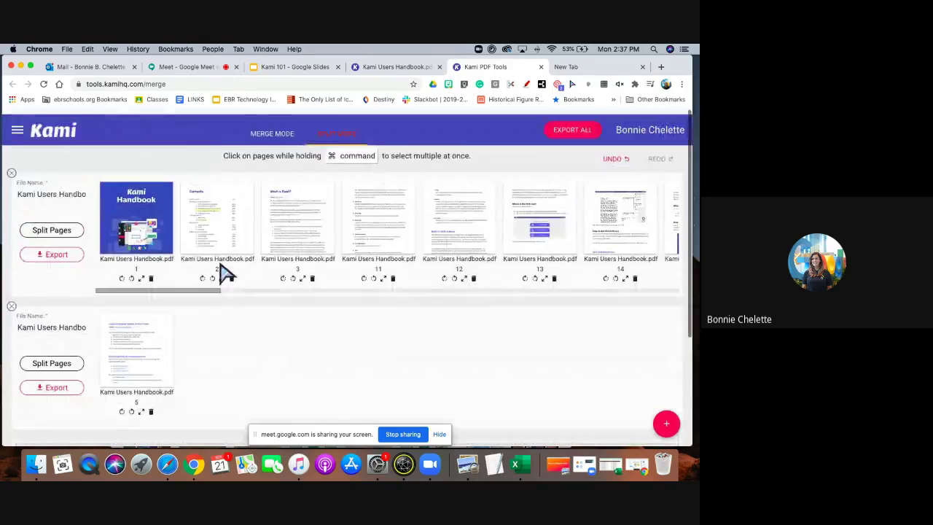
left_click_drag(295, 219, 218, 365)
left_click_drag(323, 214, 299, 350)
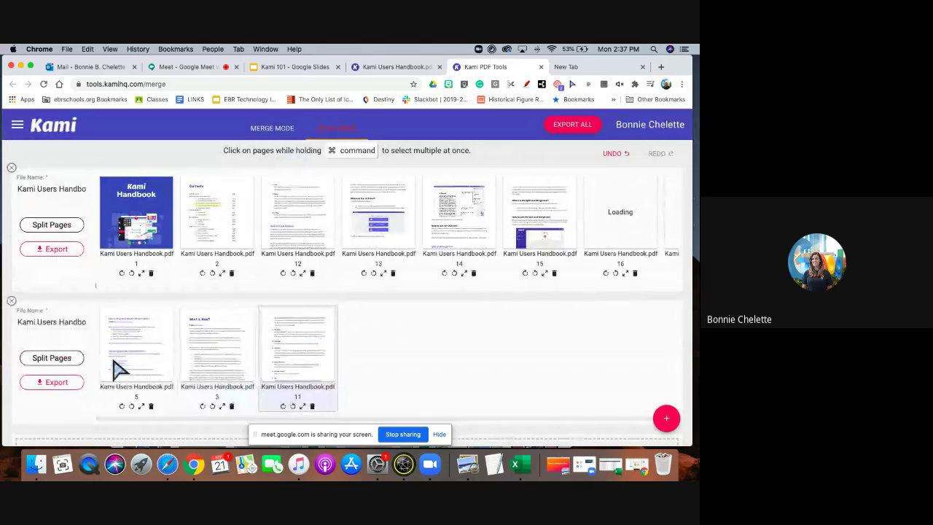
Export the second page group (pages 5, 3 and 11) to Google Drive, then switch to the meeting.
left_click(53, 384)
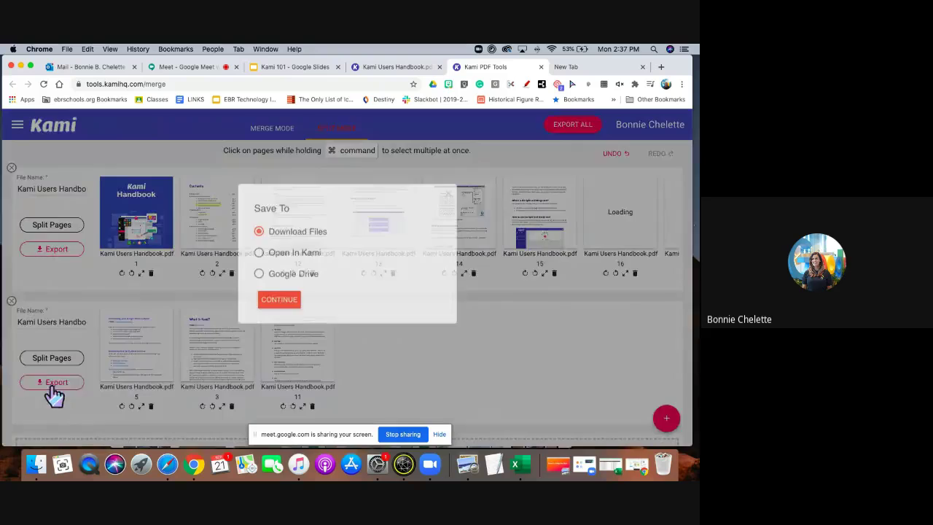
left_click(258, 277)
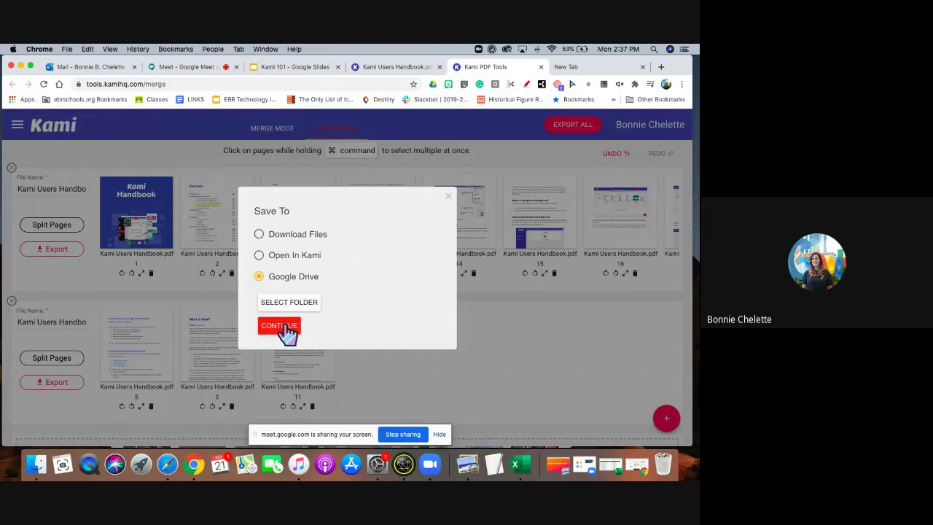
left_click(449, 195)
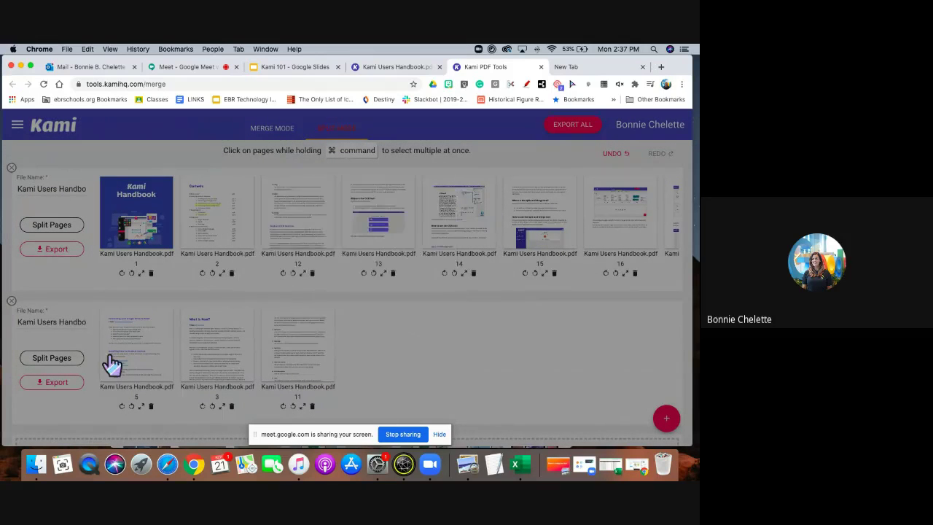
left_click(69, 382)
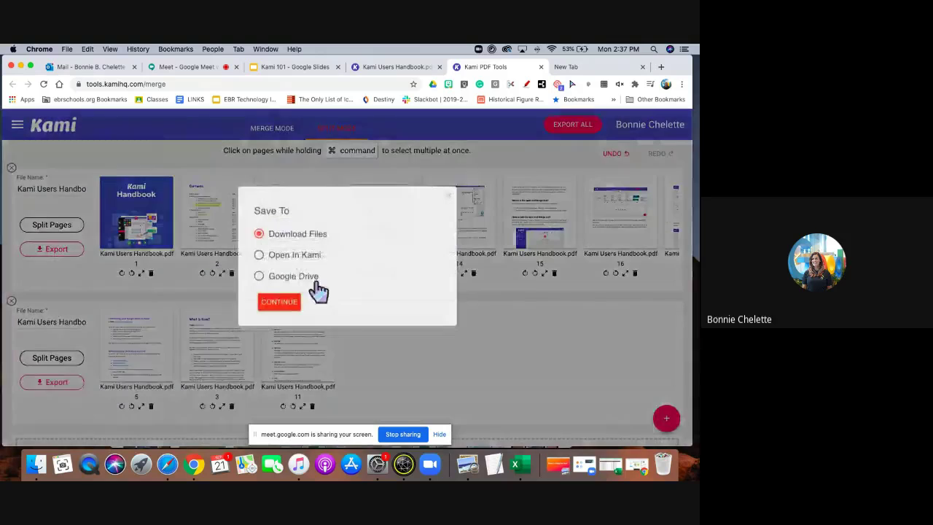
left_click(259, 276)
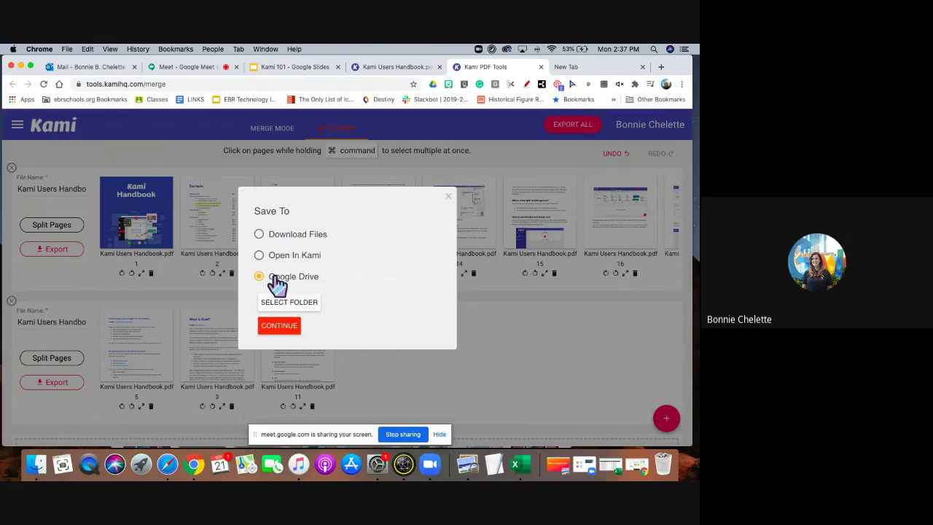
left_click(280, 329)
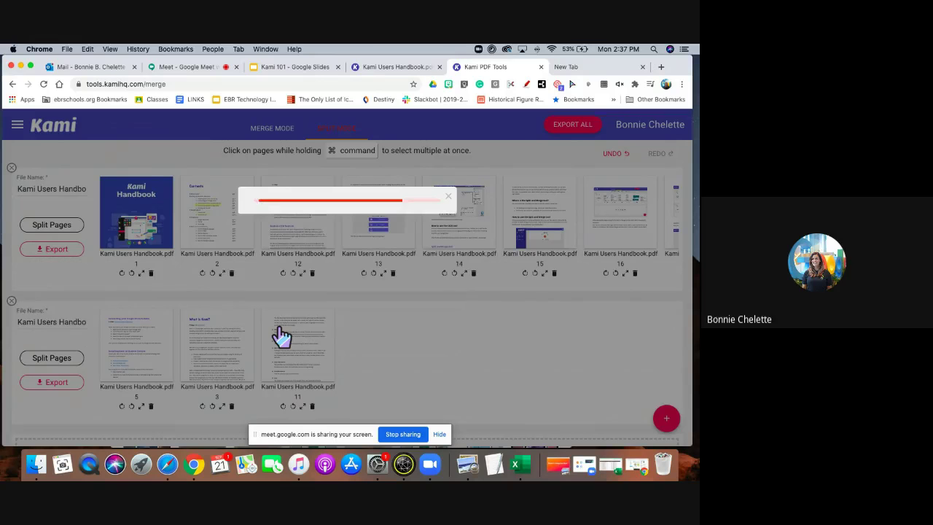
left_click(447, 195)
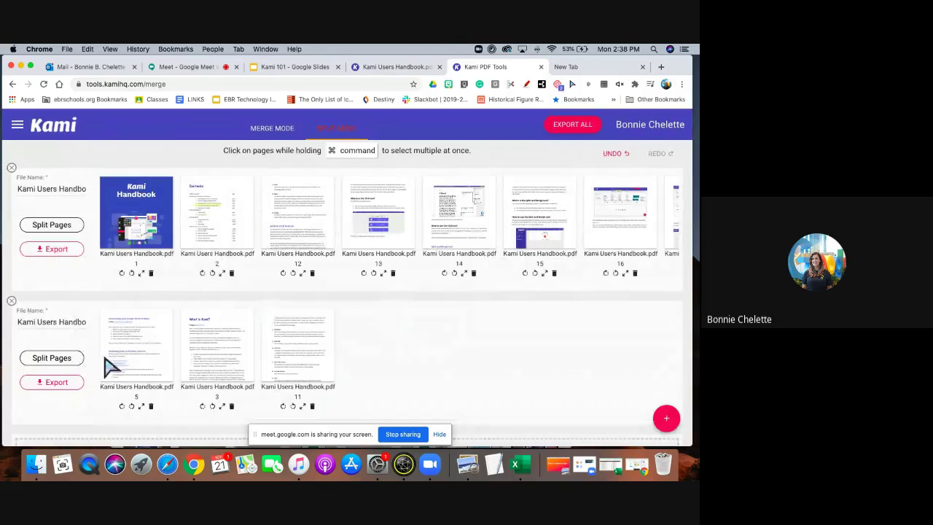
left_click(192, 71)
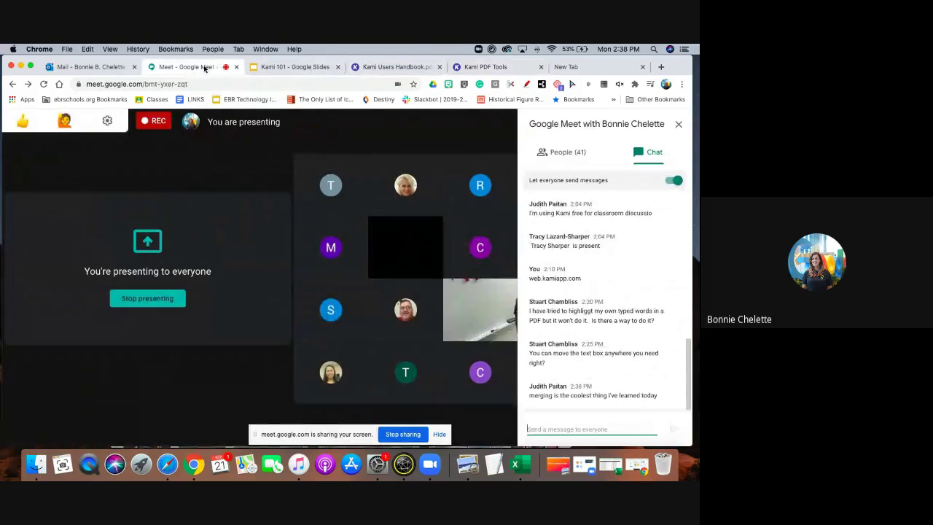
Bring the Kami 101 slide deck back up, showing the Kami toolbar annotations slide.
left_click(291, 67)
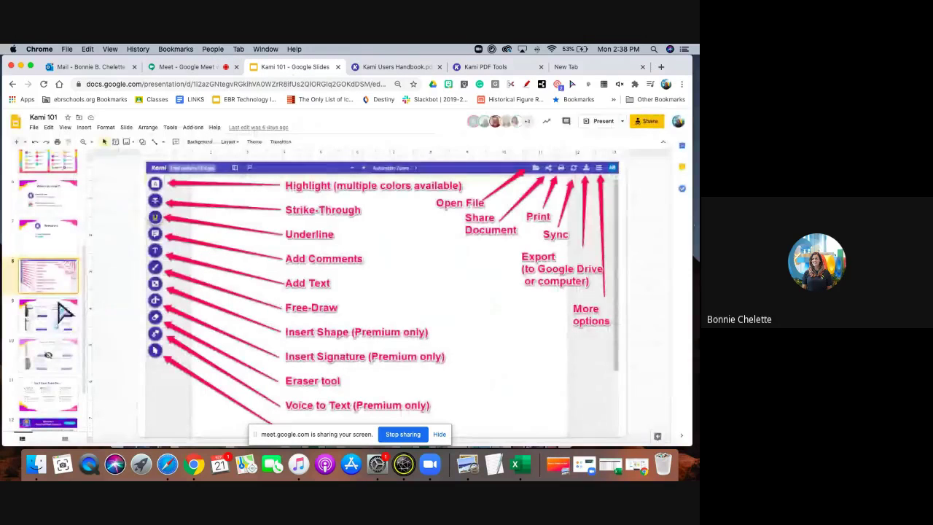
Display slide 9 with the Text to Speech, Dictionary, Equation Editor and Drawing examples, then return to the Google Meet call.
scroll(64, 312, "down", 2)
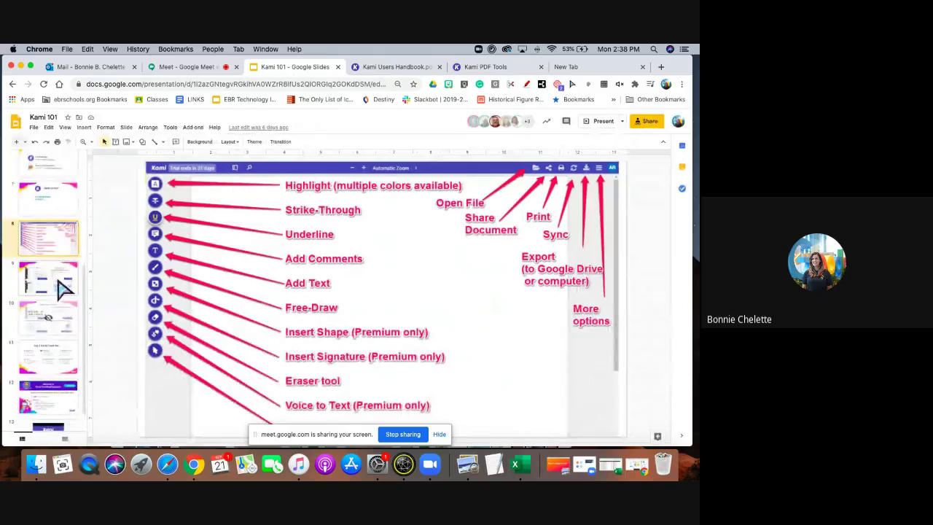
left_click(64, 288)
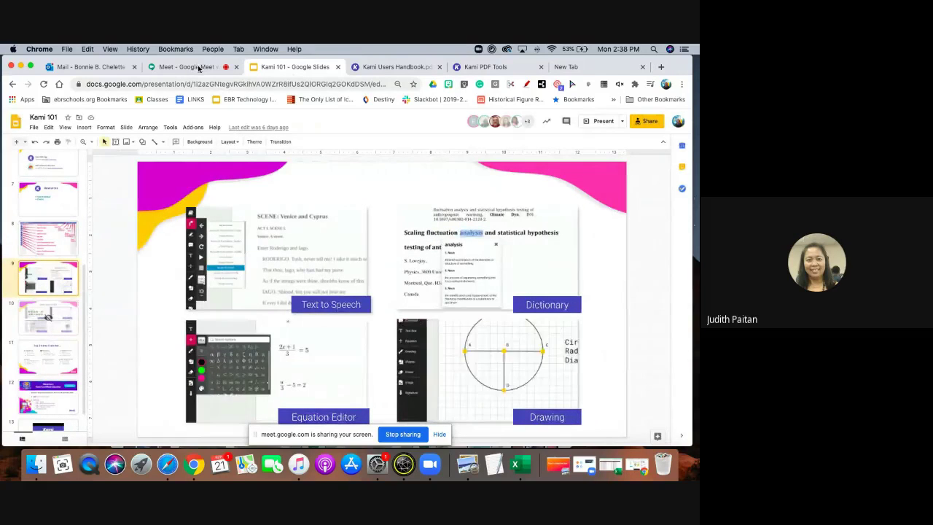
left_click(198, 68)
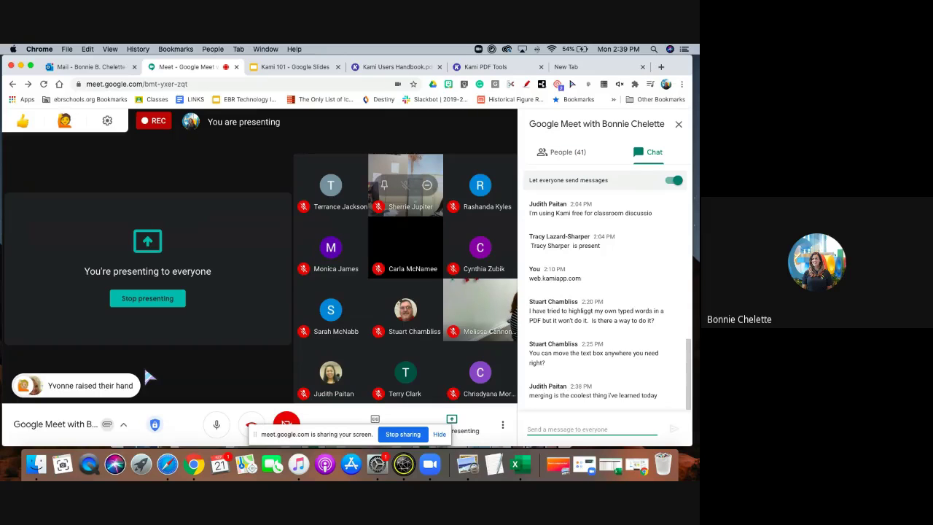
left_click(580, 155)
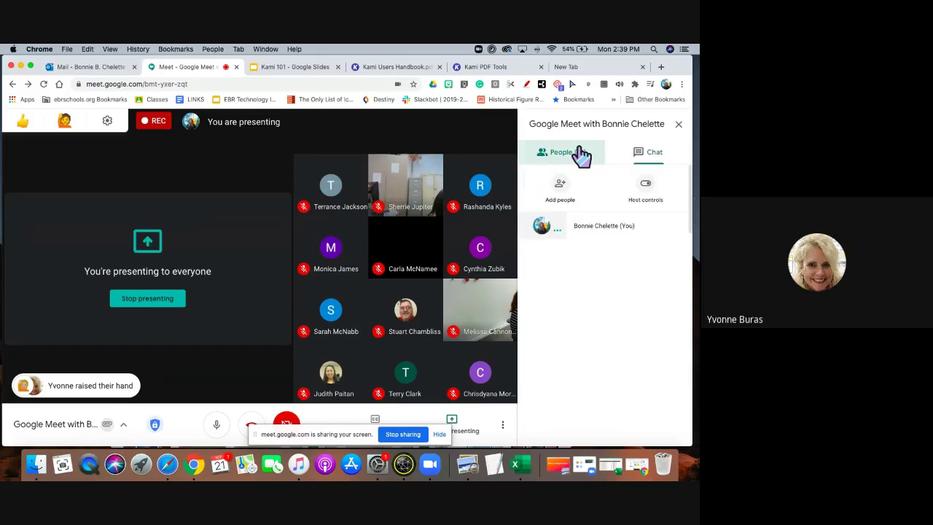
left_click(668, 155)
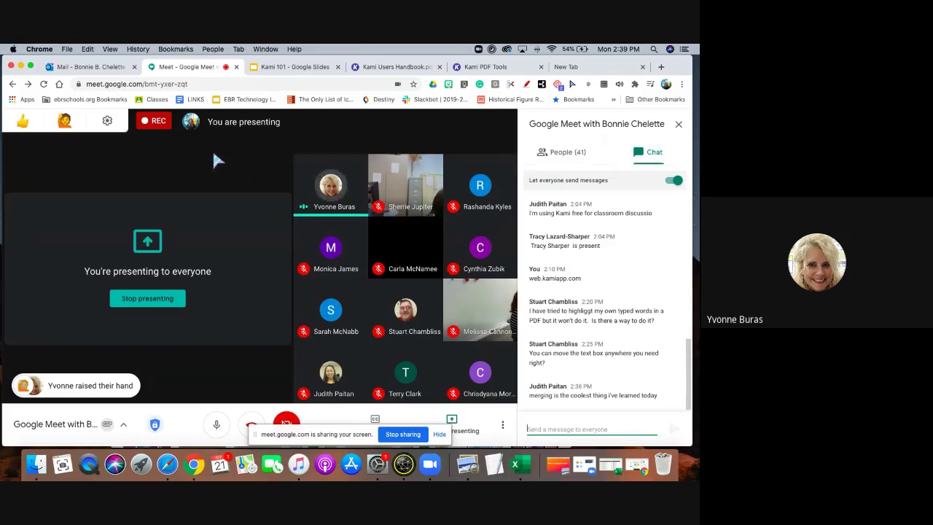
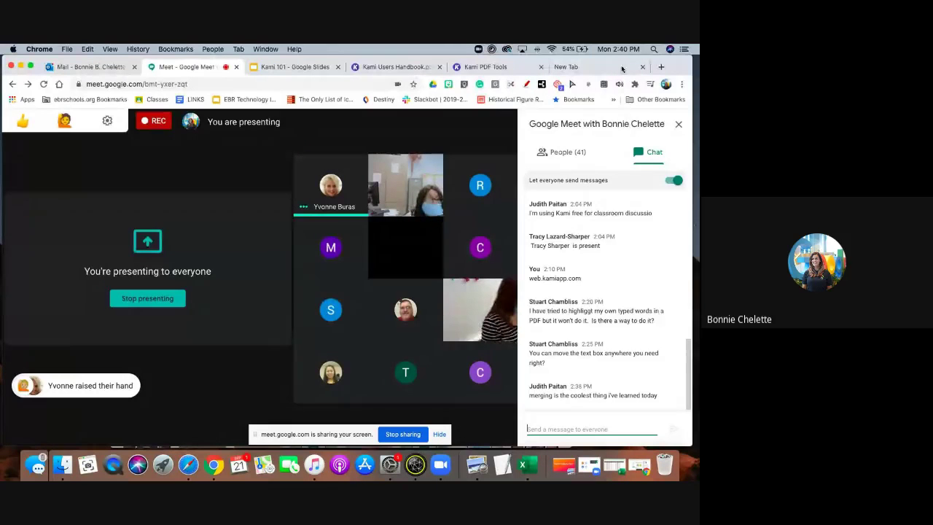
Leave the Google Meet tab for a new blank browser tab.
left_click(572, 66)
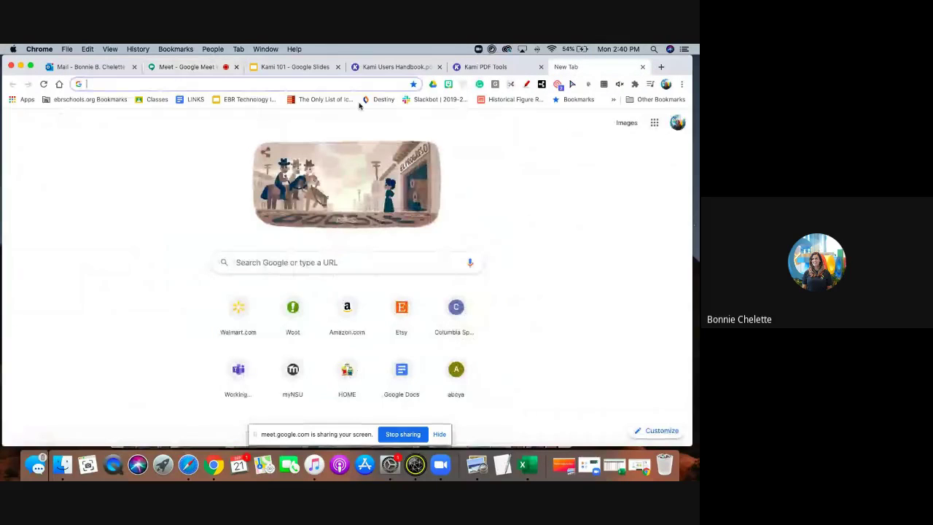
Load classroom.google.com, view Play Class- 2's stream and classwork, then return to all classes.
type("clas")
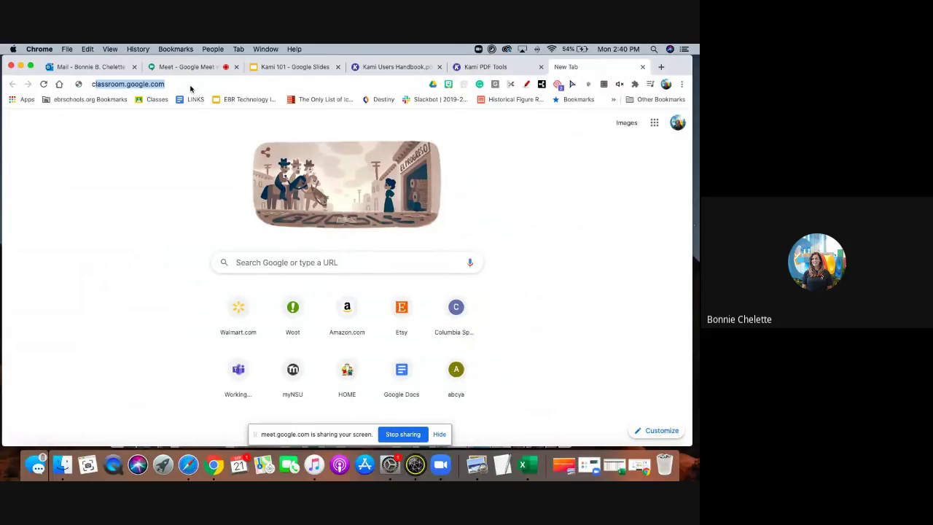
key("Return")
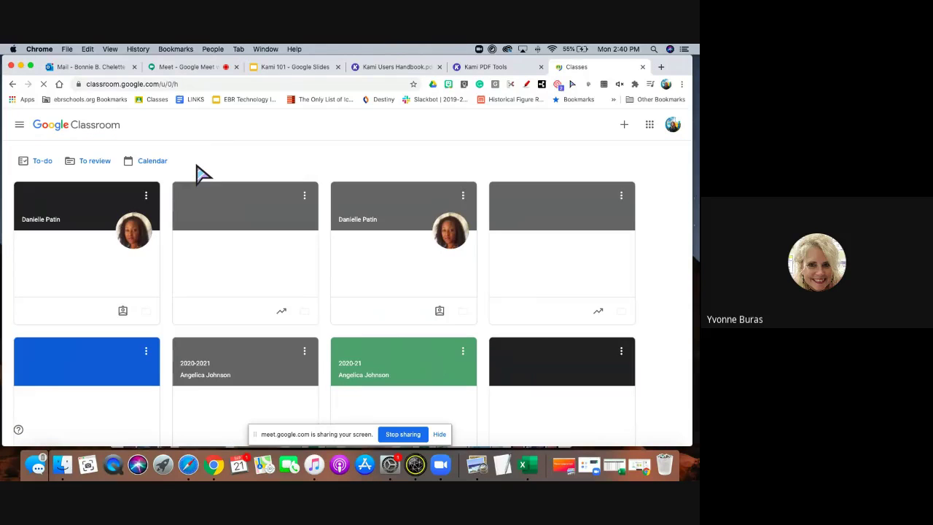
left_click(66, 197)
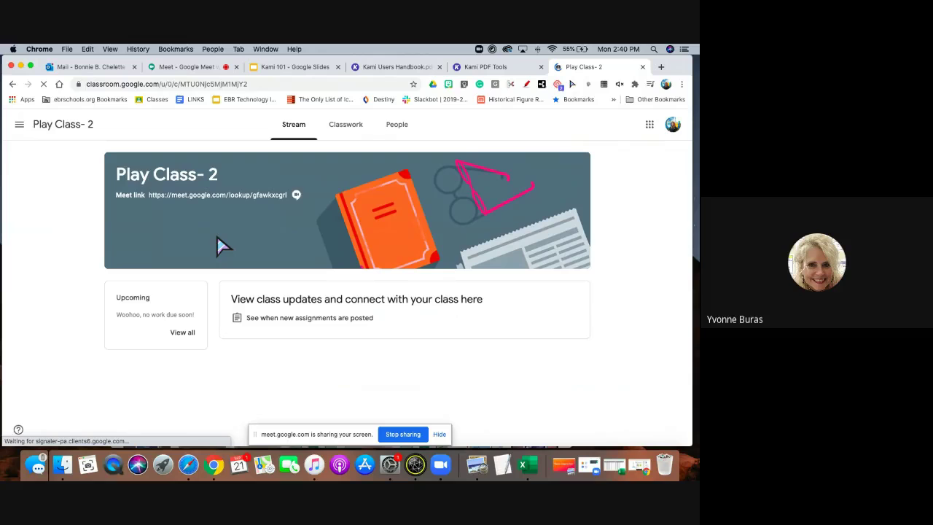
left_click(347, 124)
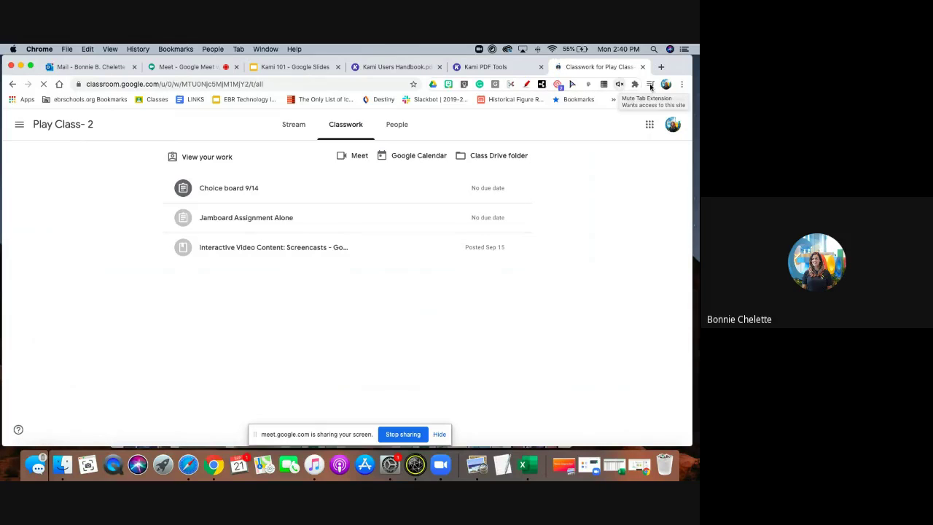
left_click(11, 84)
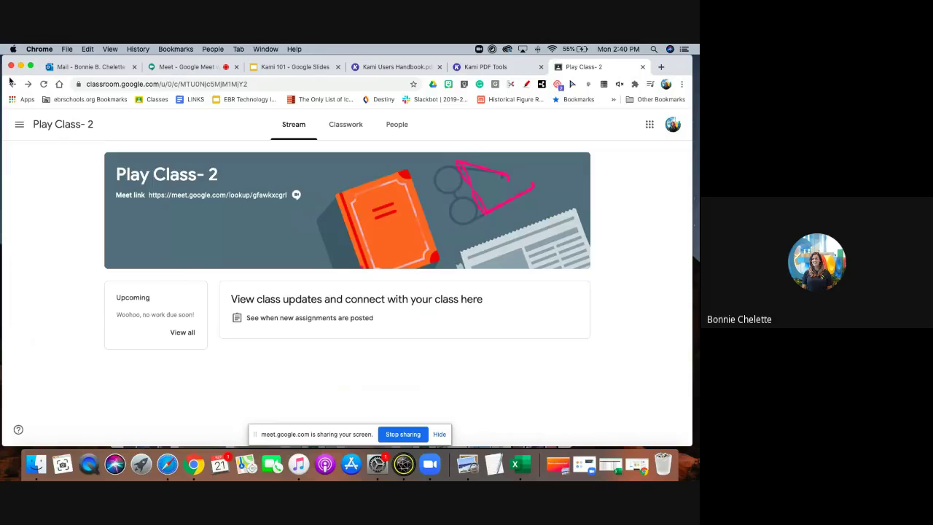
left_click(11, 84)
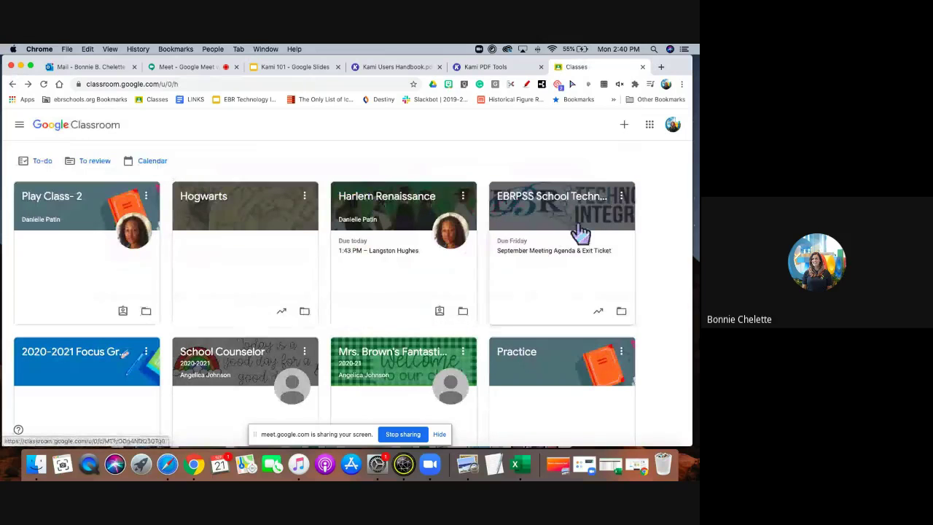
Browse the Harlem Renaissance class stream, then go back to the class list.
scroll(581, 233, "down", 1)
left_click(396, 156)
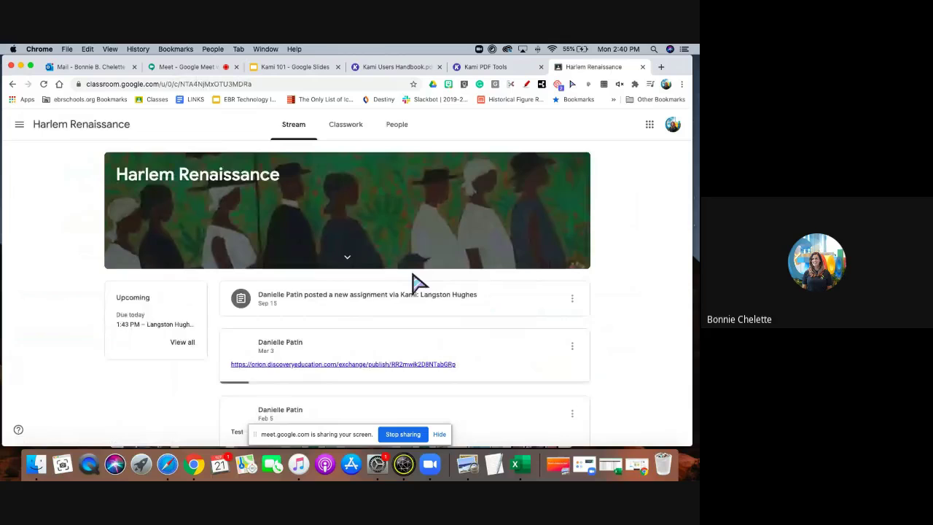
scroll(415, 282, "down", 1)
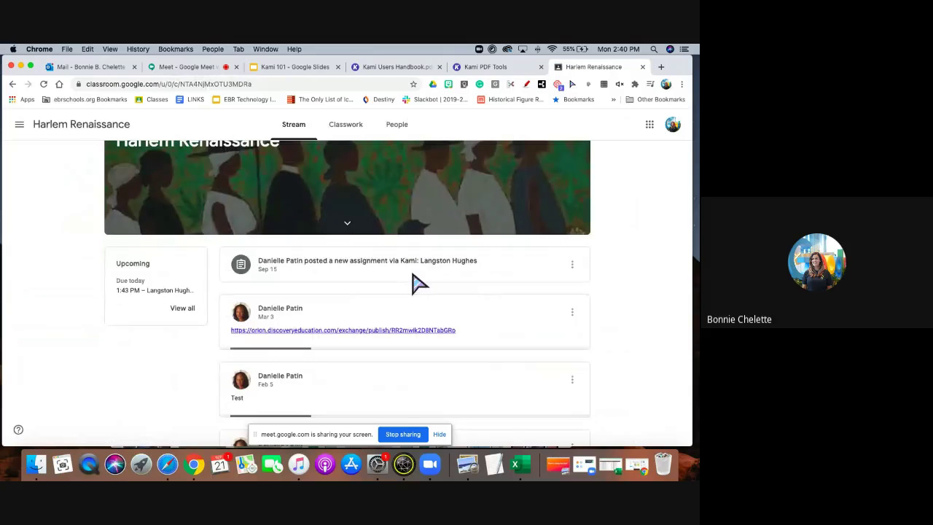
scroll(421, 283, "down", 3)
scroll(414, 282, "up", 2)
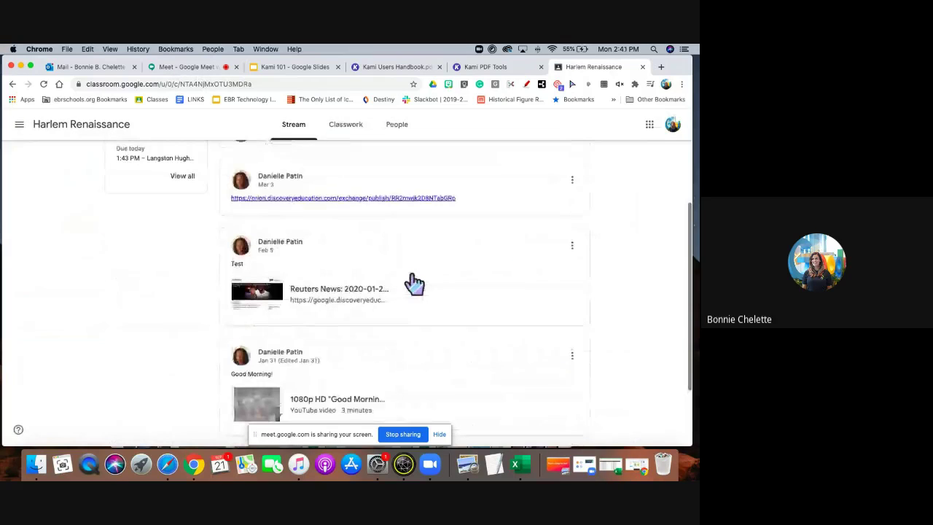
scroll(414, 283, "down", 3)
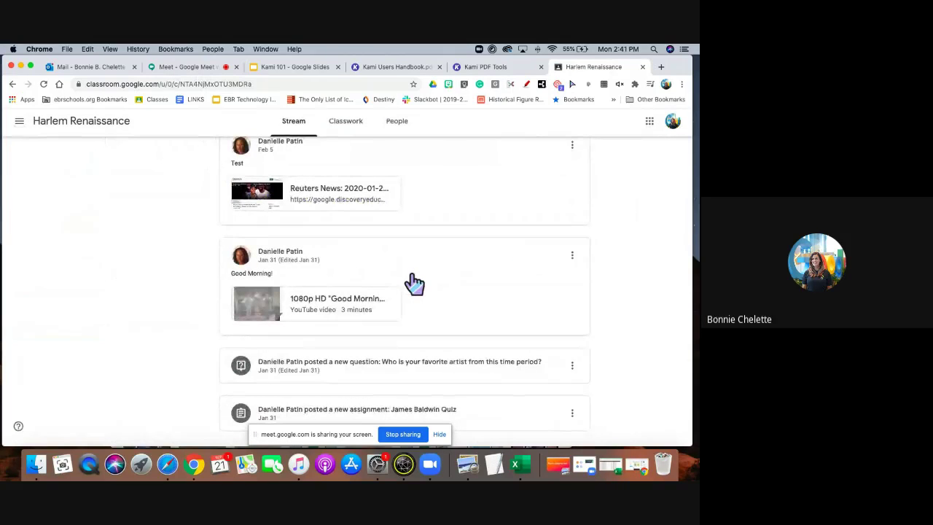
scroll(413, 283, "up", 4)
left_click(14, 84)
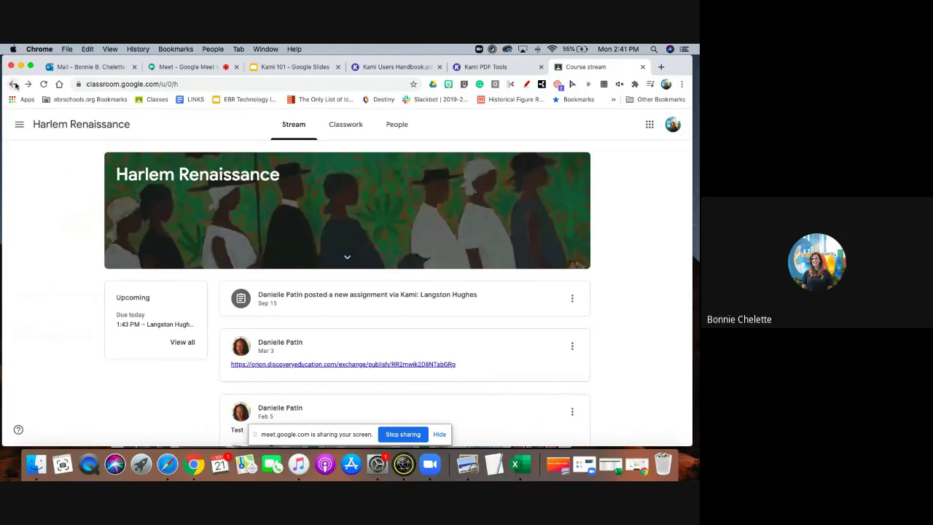
Open the Hogwarts class, scan its stream, and show its Classwork list.
scroll(610, 346, "down", 5)
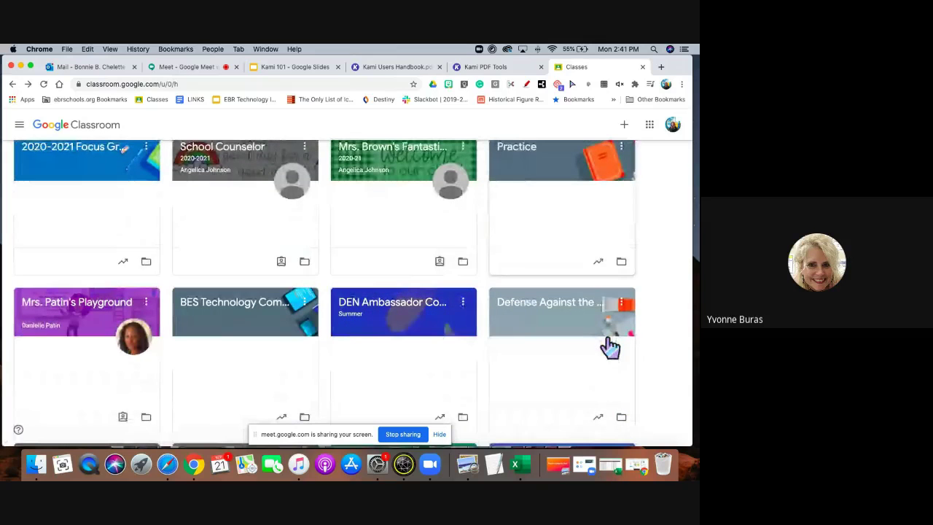
scroll(610, 347, "up", 5)
left_click(200, 197)
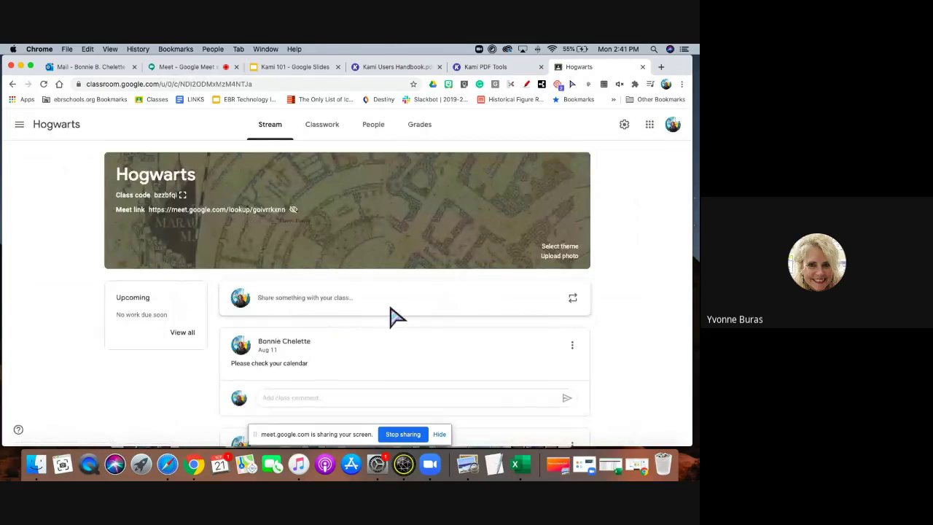
scroll(392, 315, "down", 3)
scroll(392, 315, "down", 10)
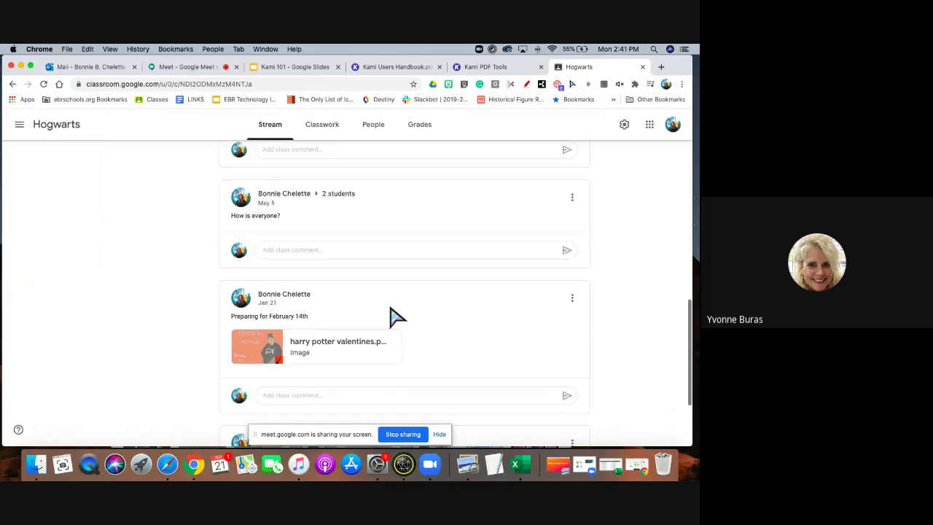
scroll(391, 315, "up", 5)
scroll(391, 315, "down", 6)
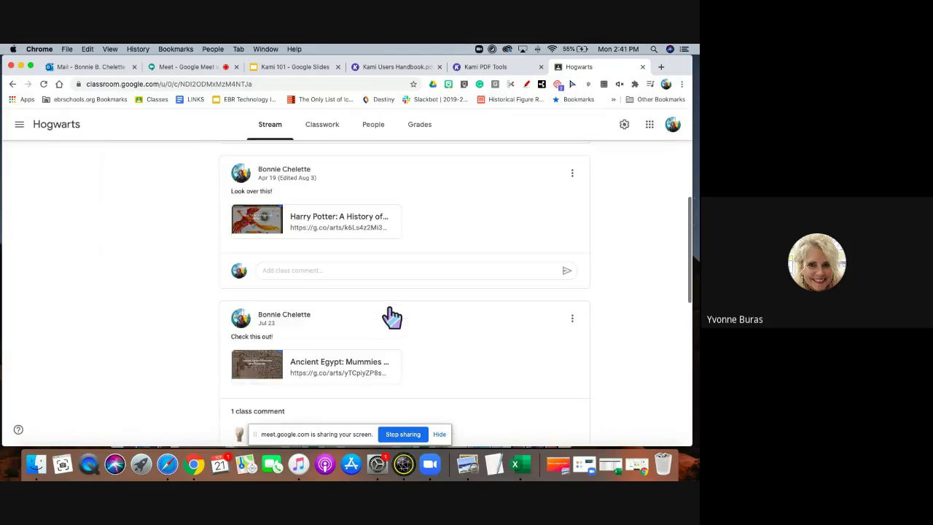
scroll(392, 314, "up", 1)
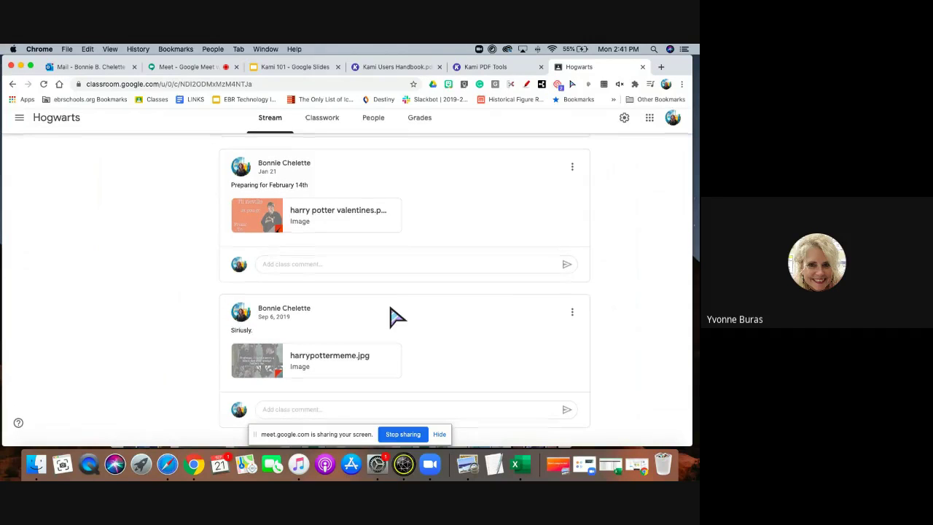
scroll(391, 314, "up", 5)
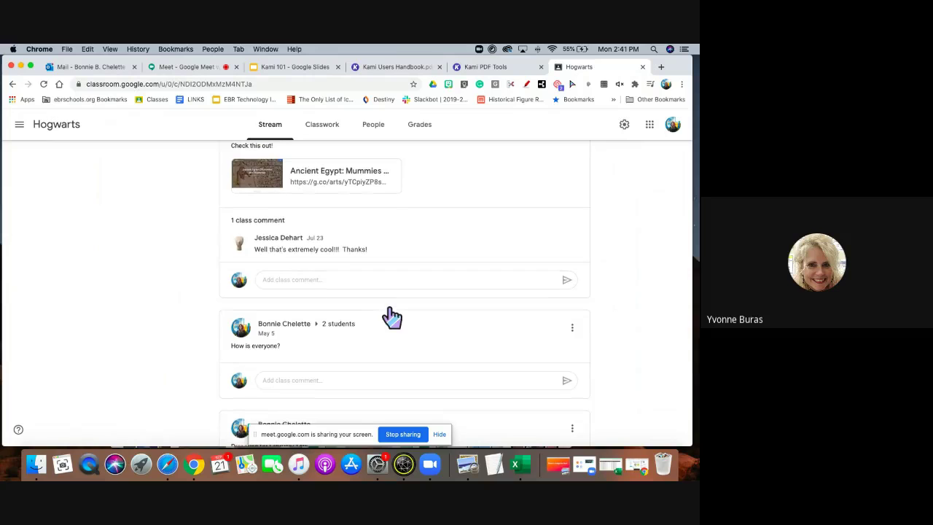
scroll(391, 315, "up", 10)
left_click(323, 139)
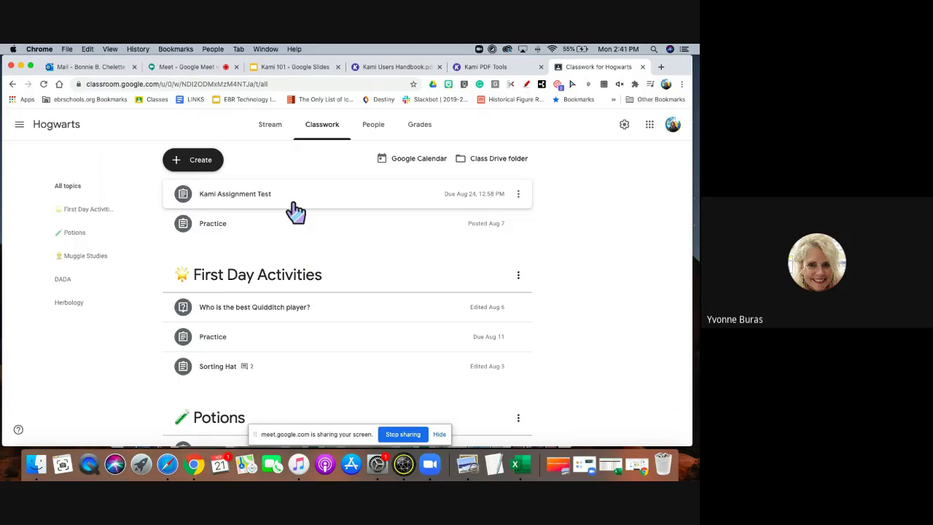
Expand Kami Assignment Test and preview its attached Kami Export PDF.
left_click(294, 206)
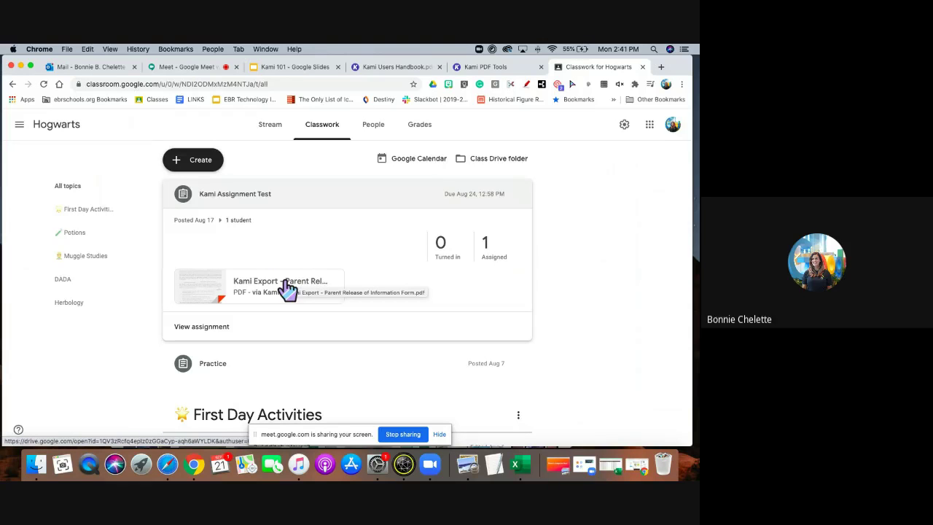
left_click(287, 288)
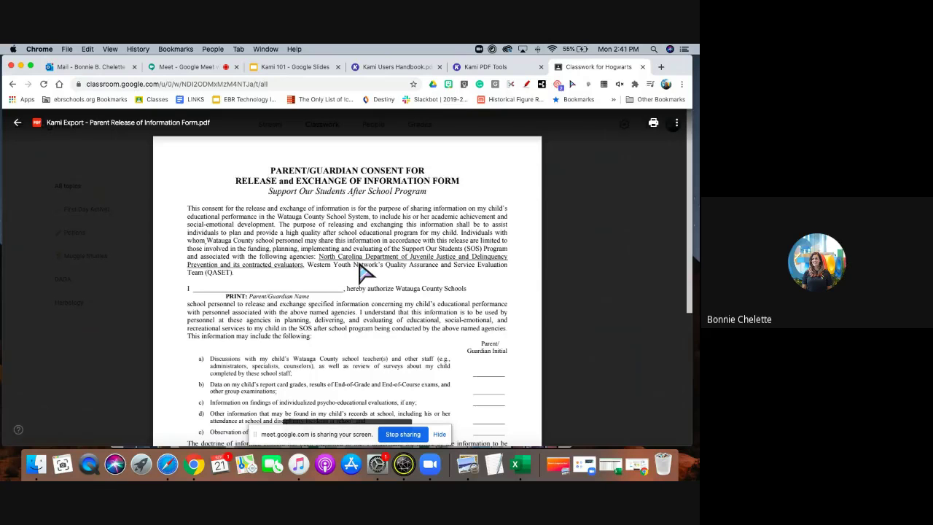
scroll(362, 270, "down", 5)
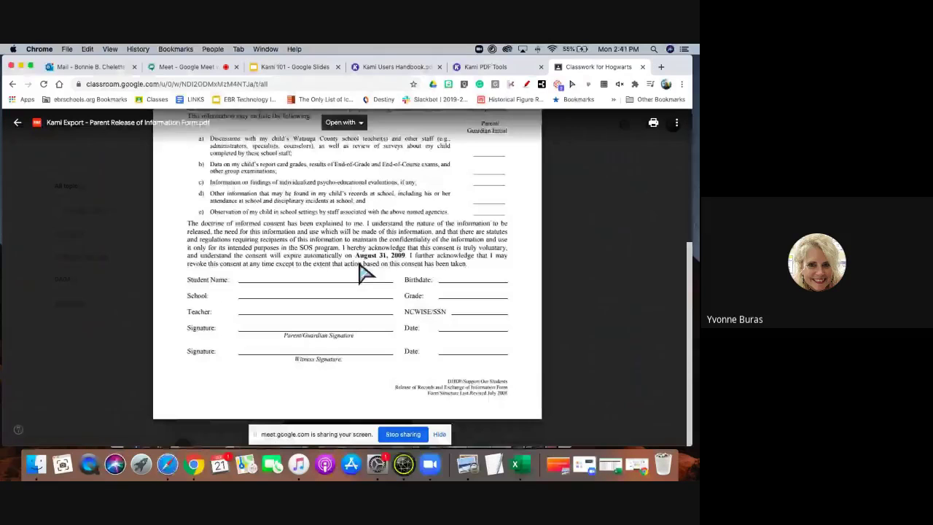
left_click(16, 123)
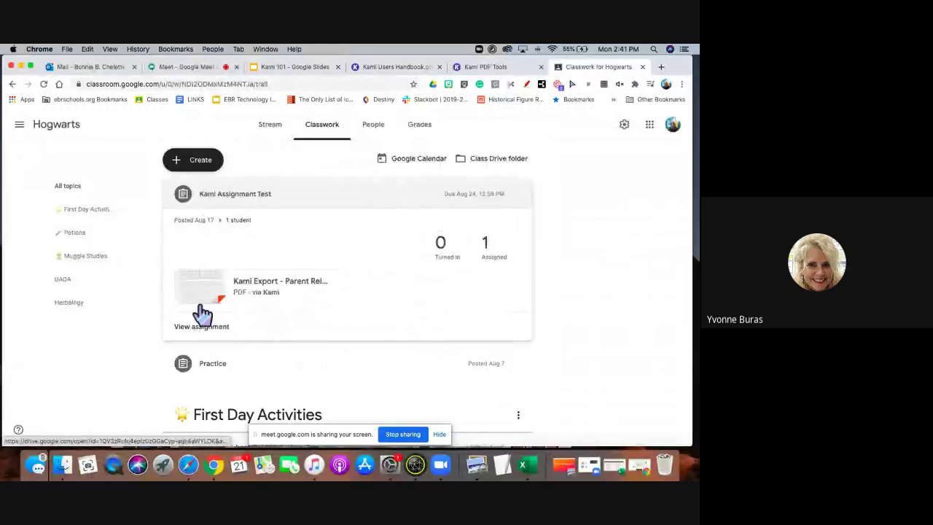
Check the assignment's student work, then switch to the Kami Users Handbook PDF.
left_click(217, 328)
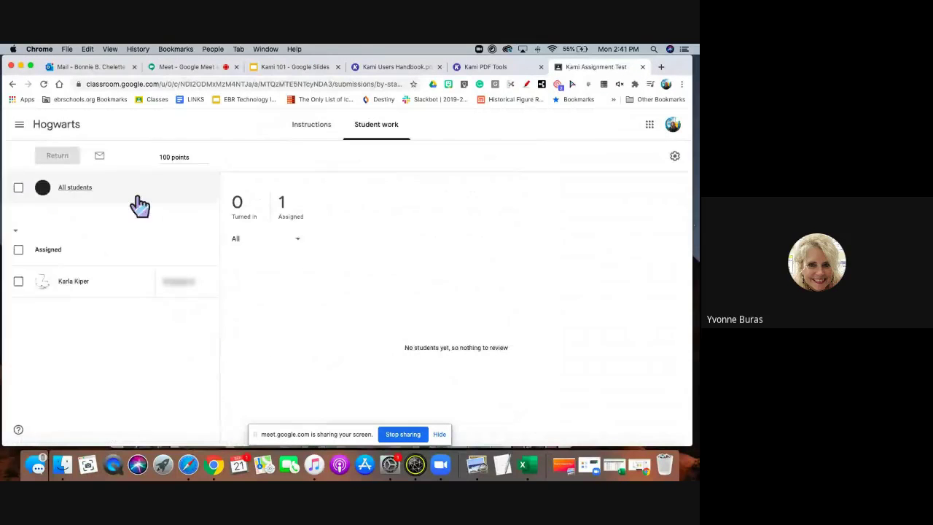
left_click(12, 84)
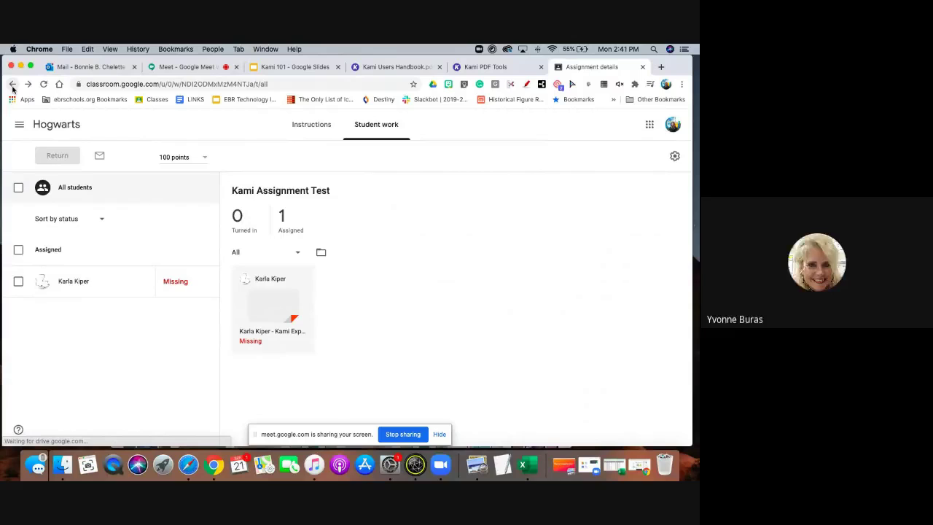
left_click(397, 67)
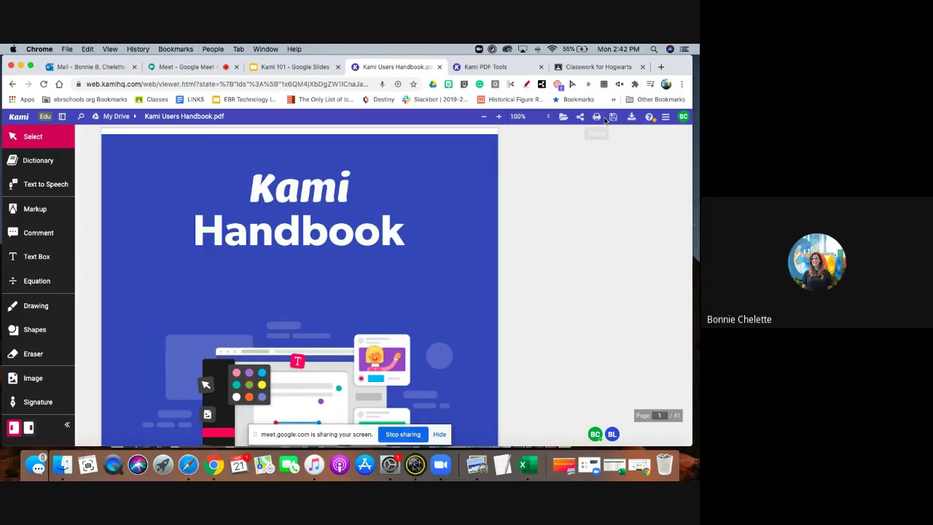
scroll(560, 240, "down", 1)
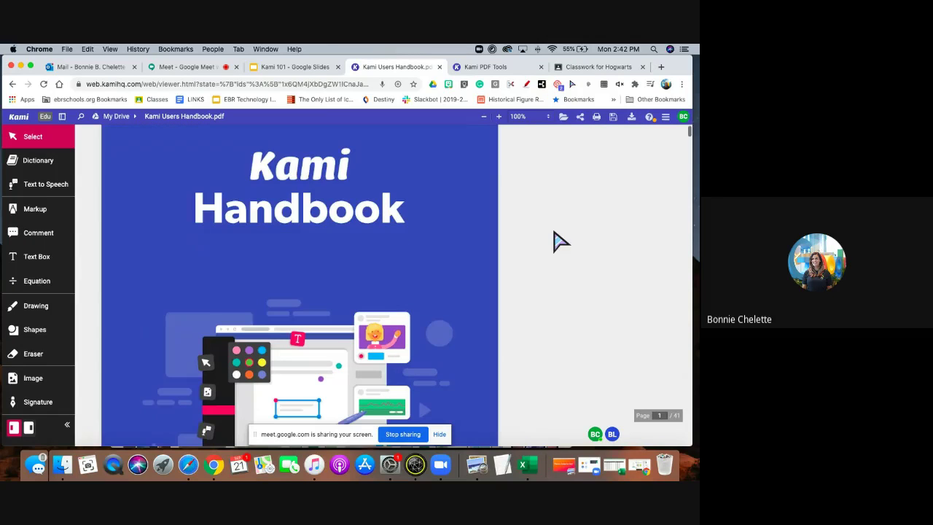
scroll(560, 241, "up", 1)
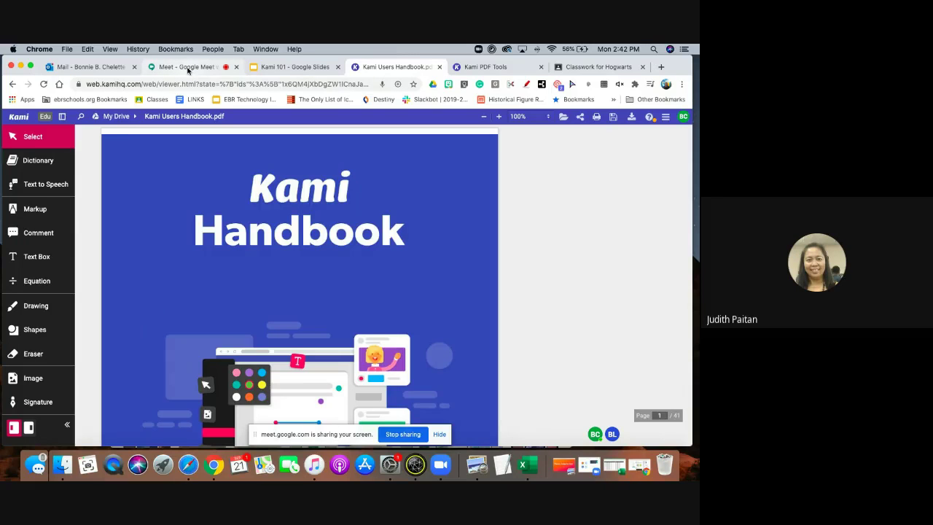
Return to the Google Meet call and bring up the Mac's Bluetooth settings.
left_click(188, 67)
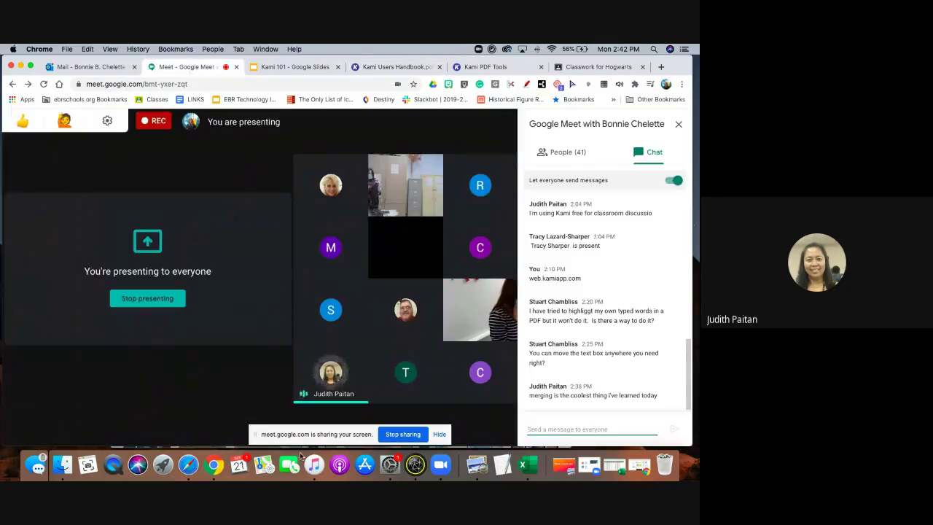
left_click(394, 429)
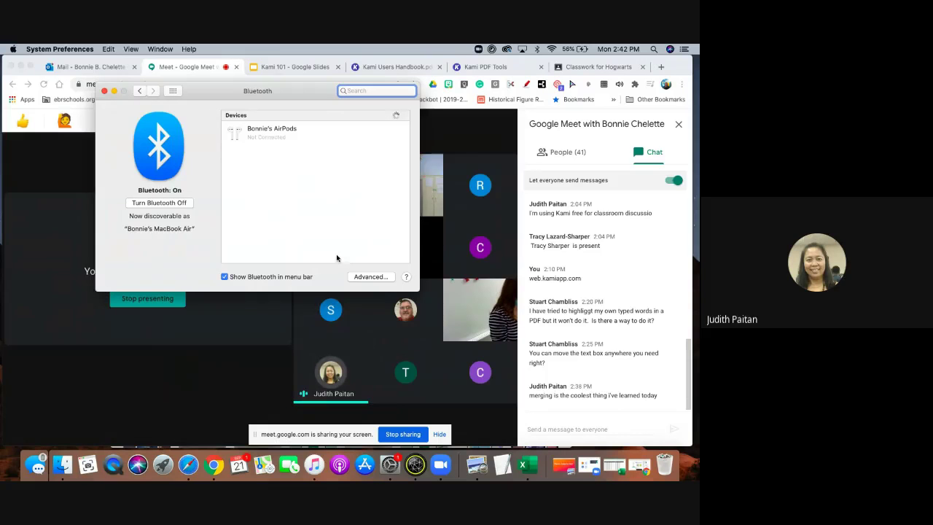
Connect the AirPods from the Bluetooth Devices list.
right_click(277, 144)
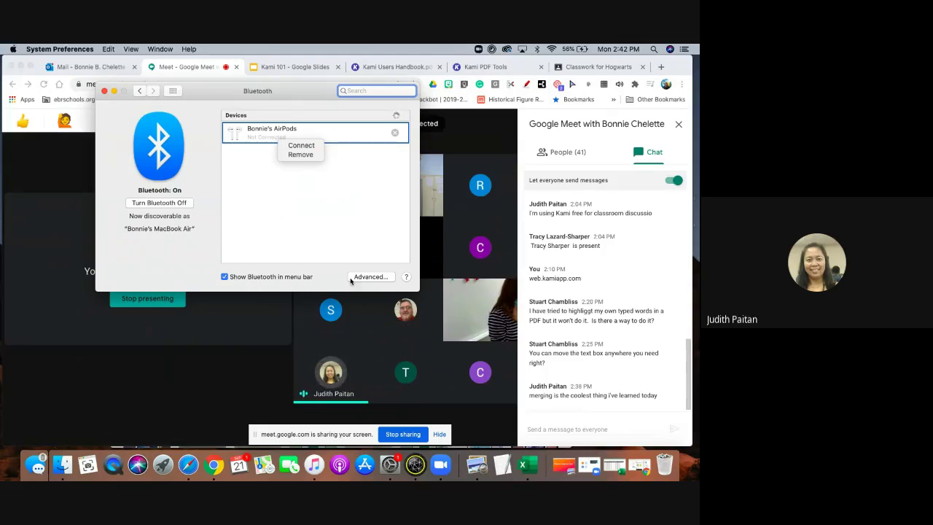
left_click(238, 403)
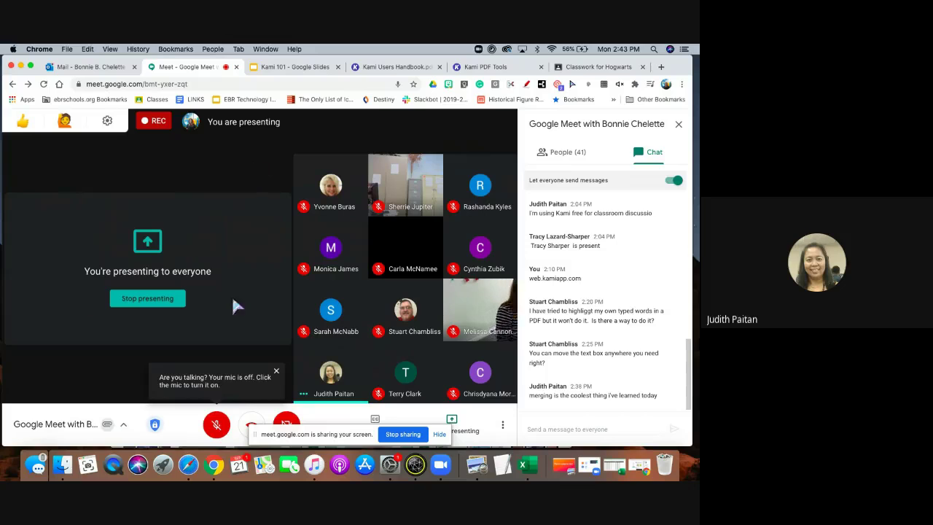
Unmute the microphone and close the Meet chat panel.
left_click(216, 426)
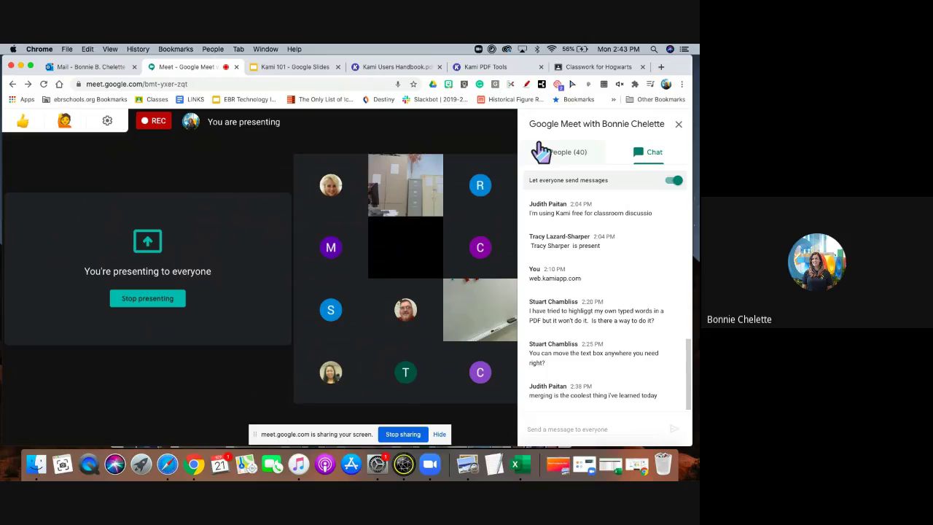
left_click(679, 125)
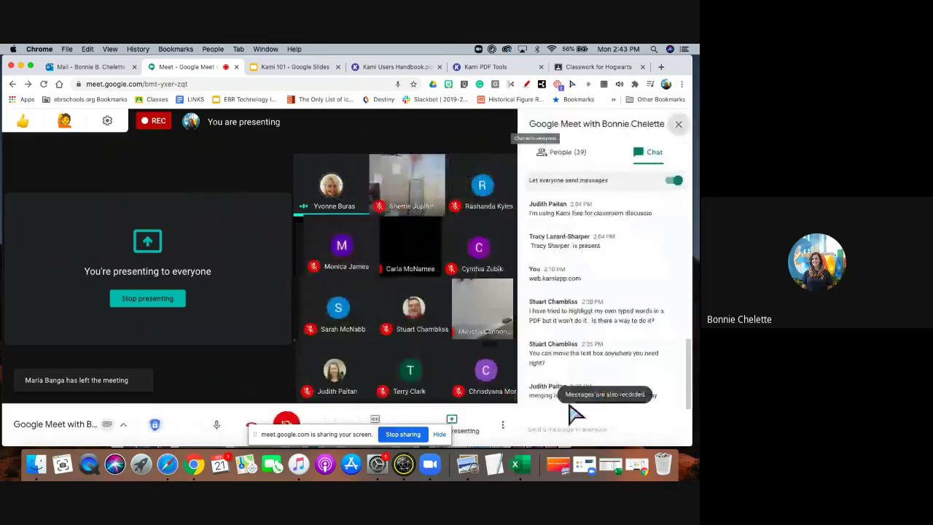
Send 'I'm here' in the Meet chat, close it, and return to the Kami Handbook PDF.
left_click(544, 425)
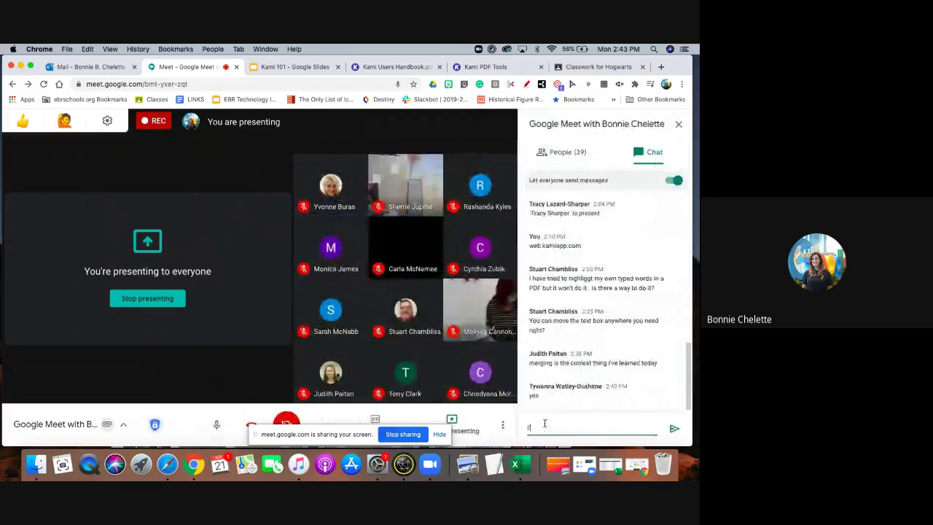
type("I'm here")
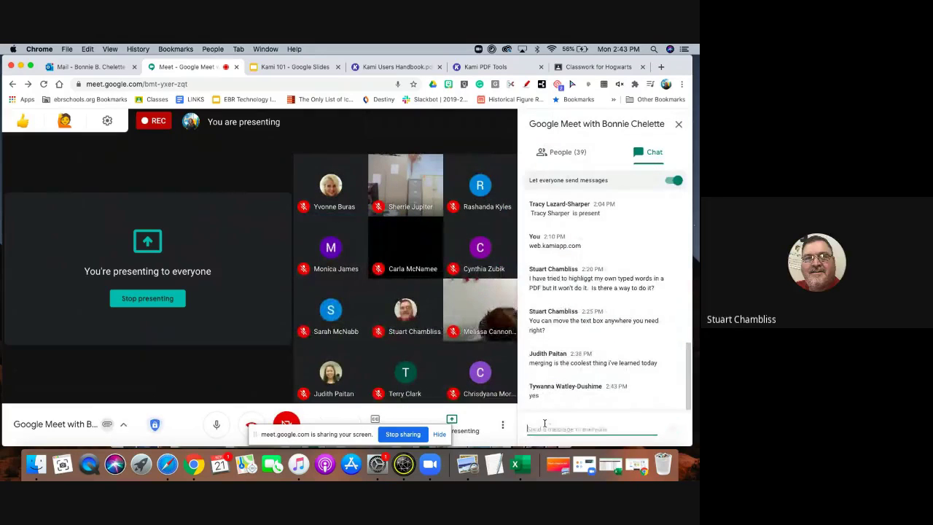
key("Return")
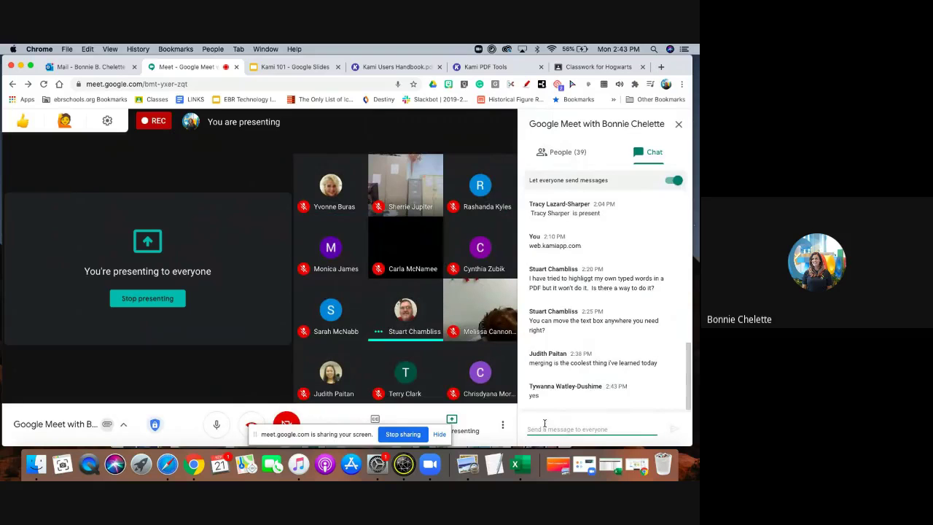
left_click(678, 127)
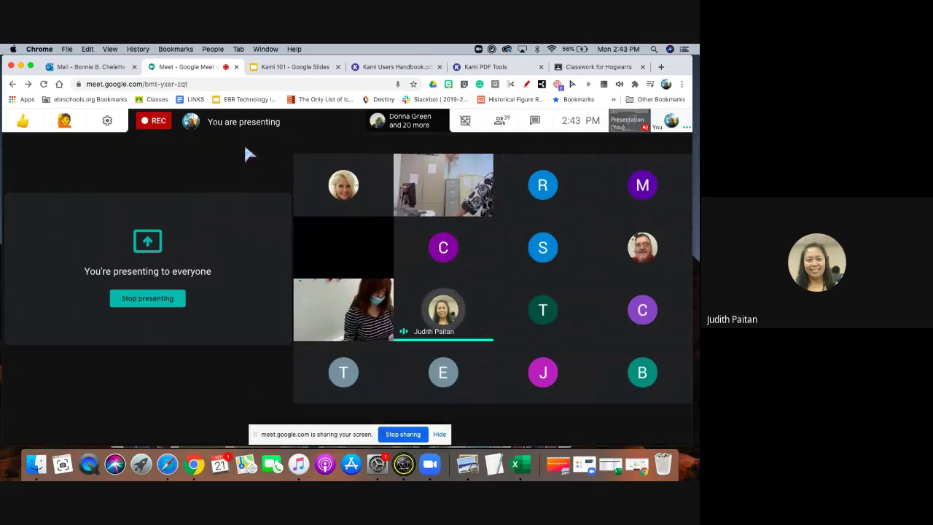
left_click(380, 68)
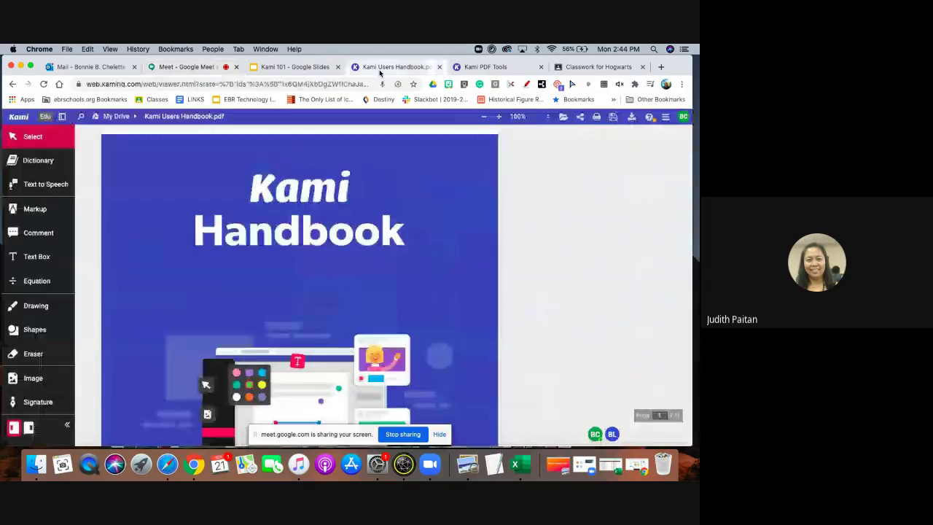
left_click(280, 68)
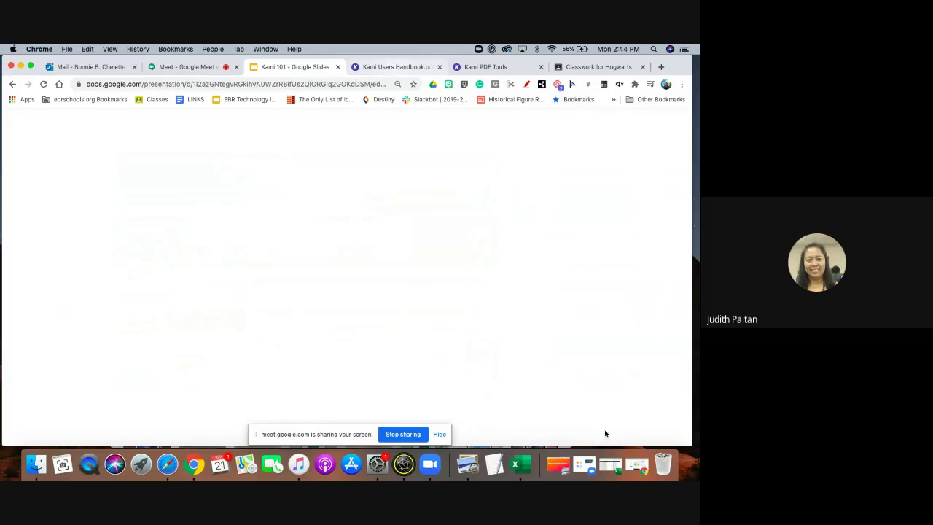
key("ctrl+Tab")
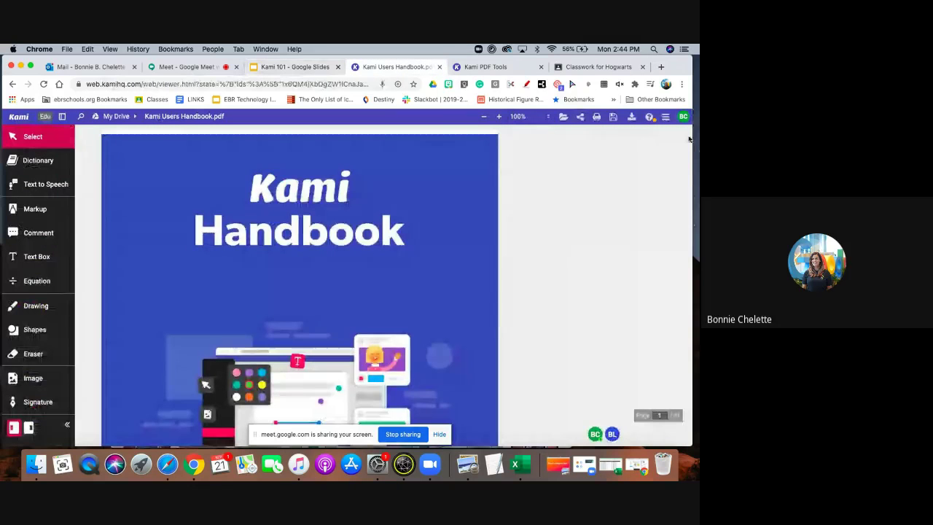
left_click(685, 117)
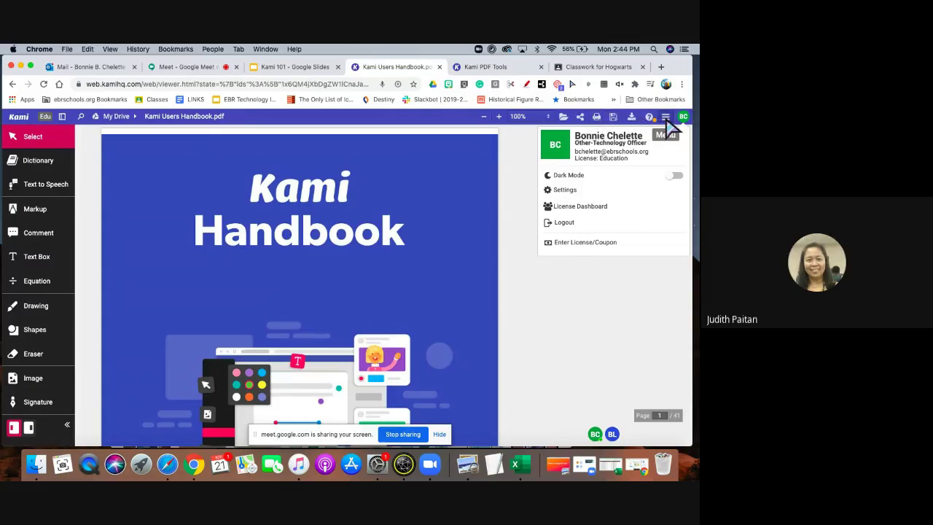
left_click(666, 119)
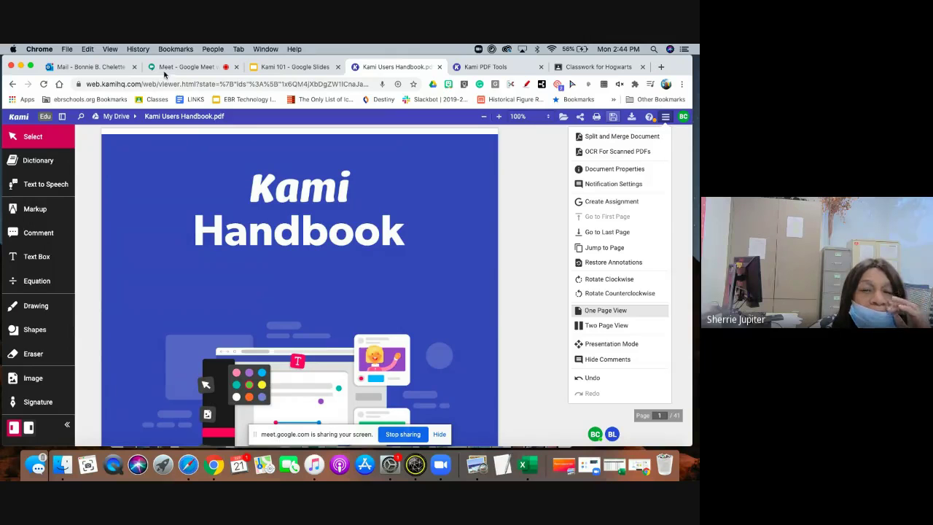
left_click(594, 67)
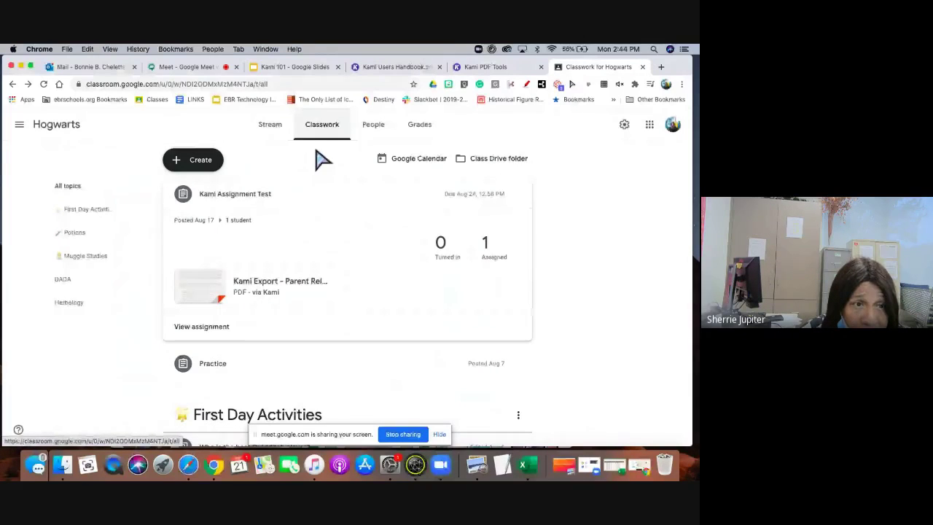
Open Playground's Classwork and preview the Kami Practice assignment's KamiPracticePagesForStudents.pdf.
left_click(19, 124)
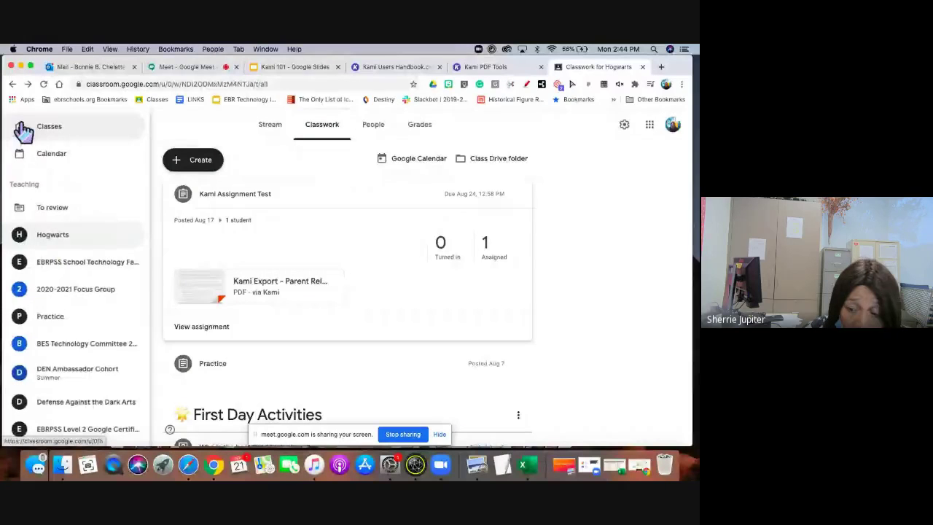
scroll(81, 275, "down", 1)
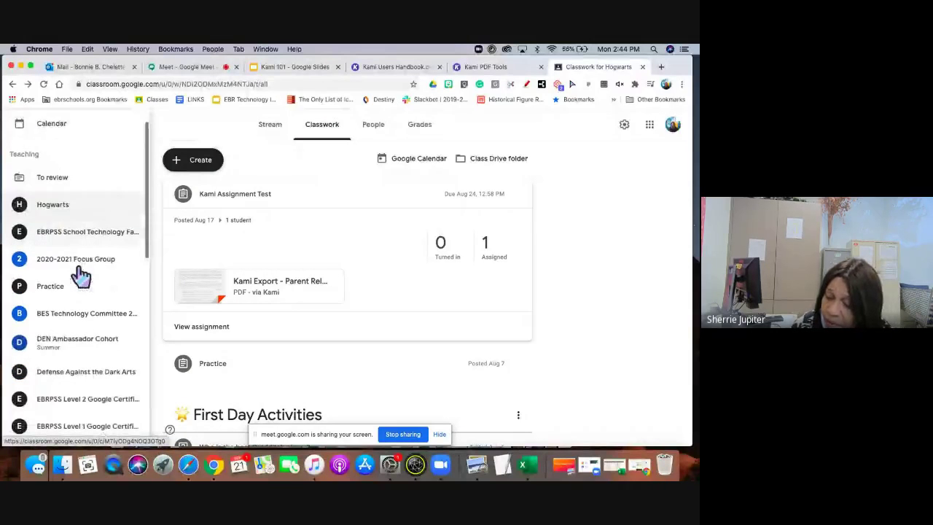
scroll(82, 275, "down", 2)
scroll(82, 276, "down", 10)
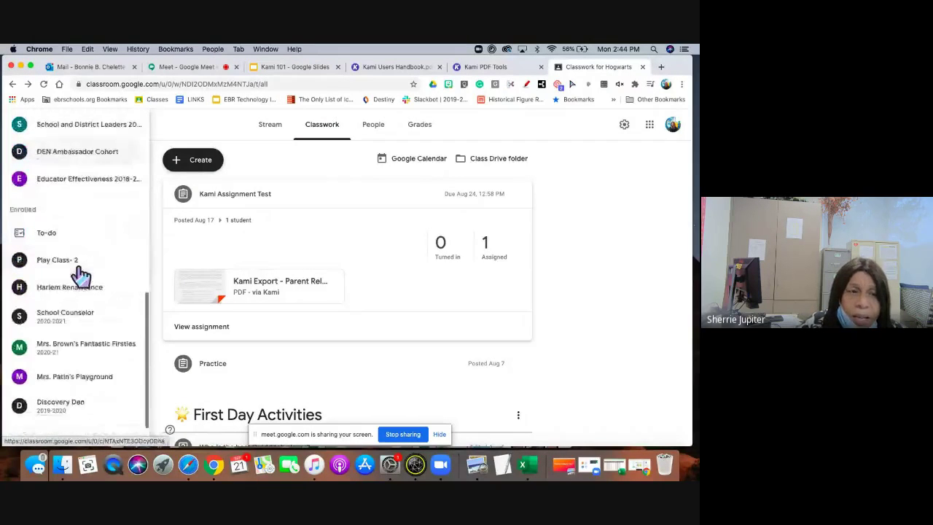
left_click(86, 341)
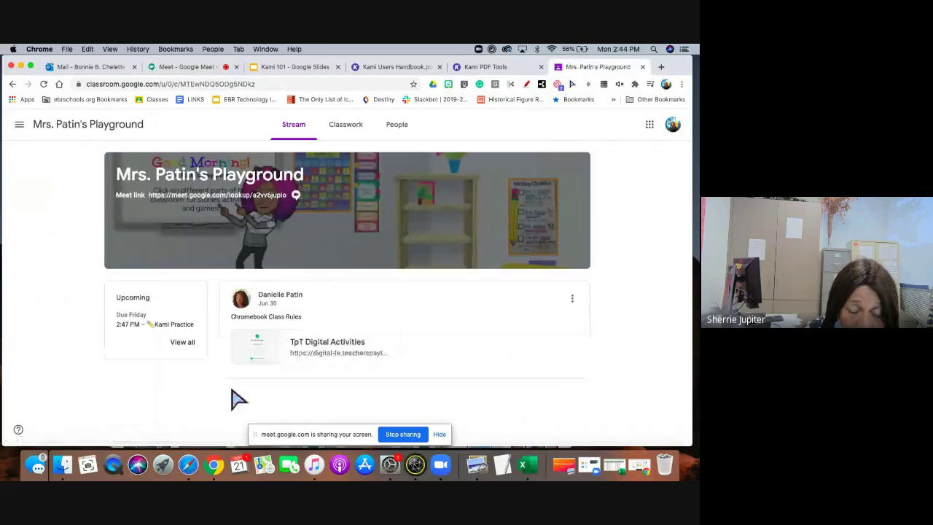
left_click(348, 130)
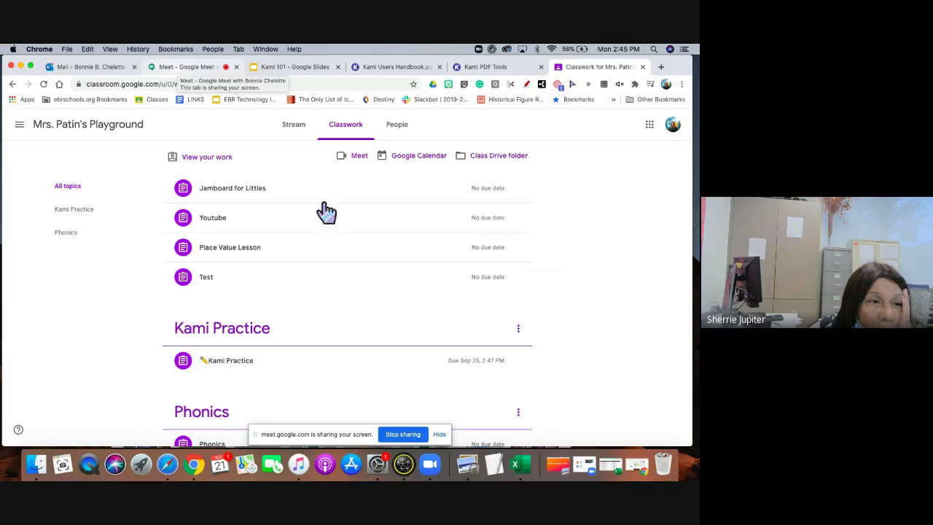
left_click(246, 364)
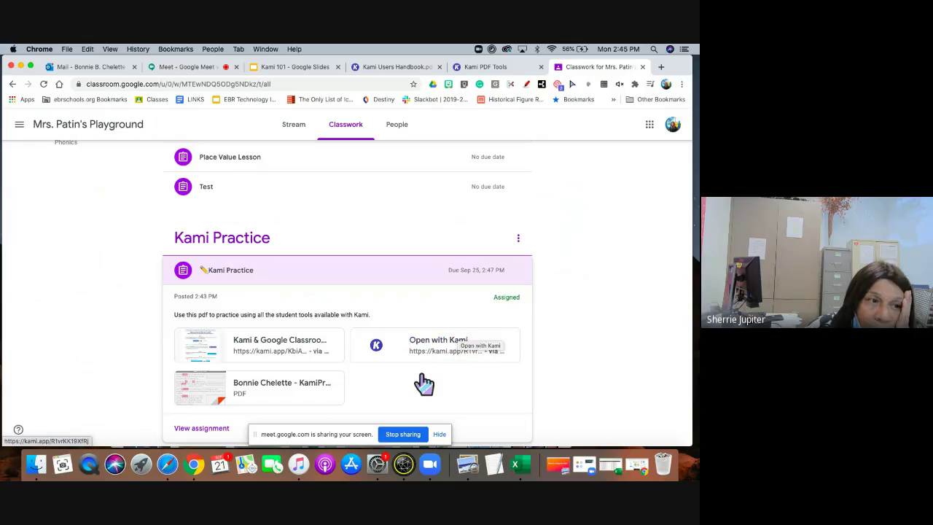
left_click(271, 391)
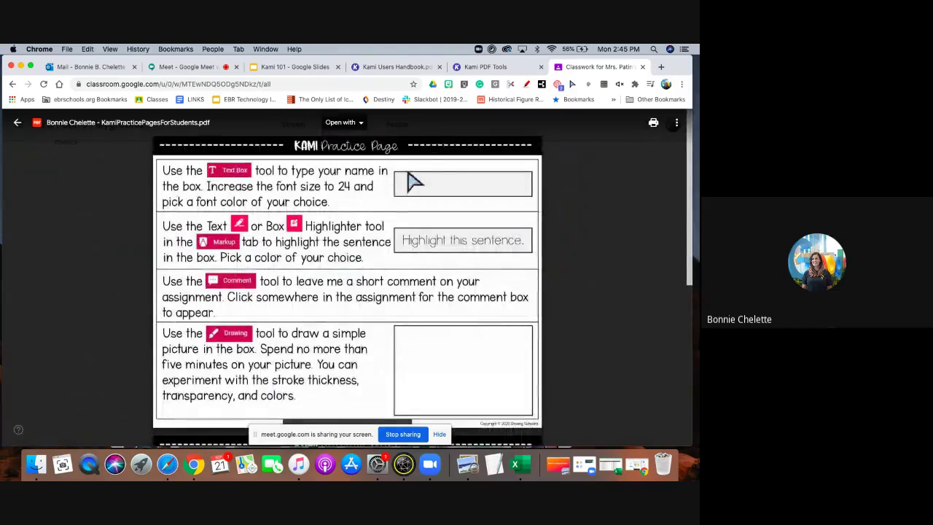
left_click(341, 122)
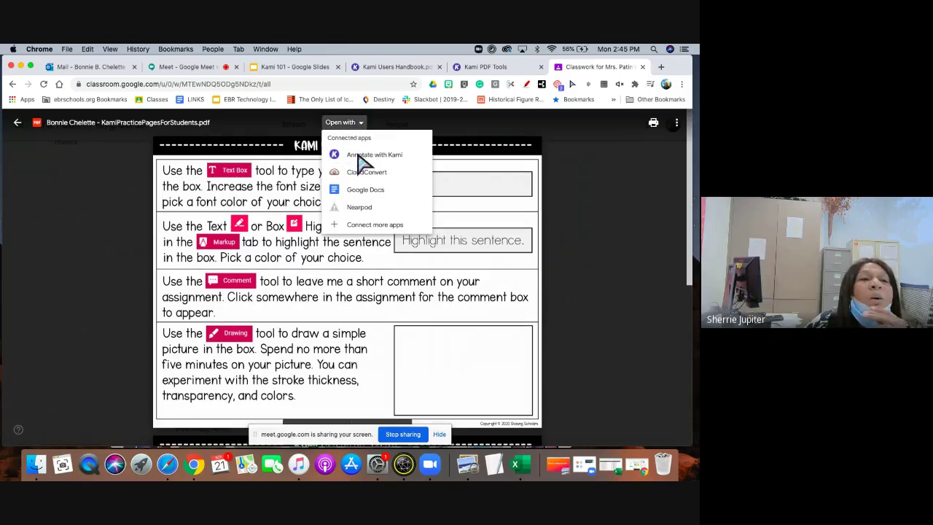
left_click(16, 125)
left_click(16, 126)
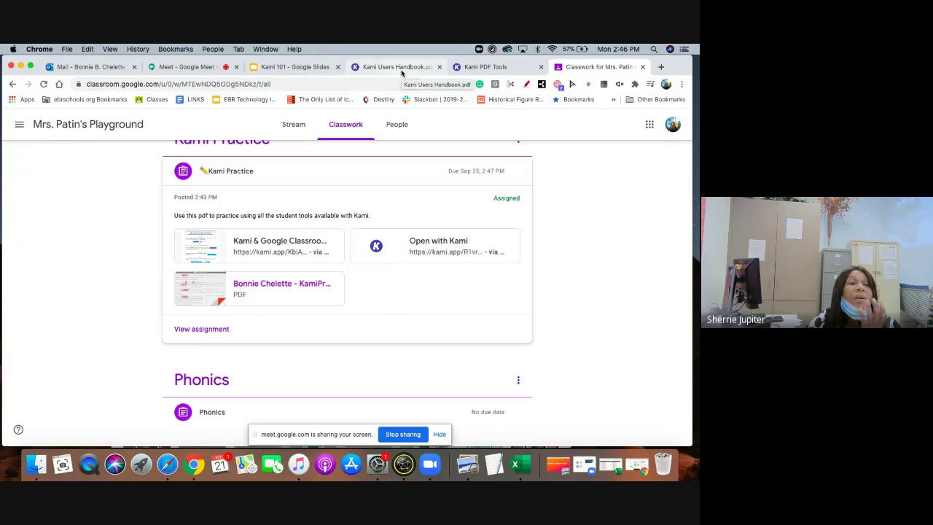
Go back to the Classwork page and open the Kami Practice assignment's PDF in Kami.
left_click(179, 67)
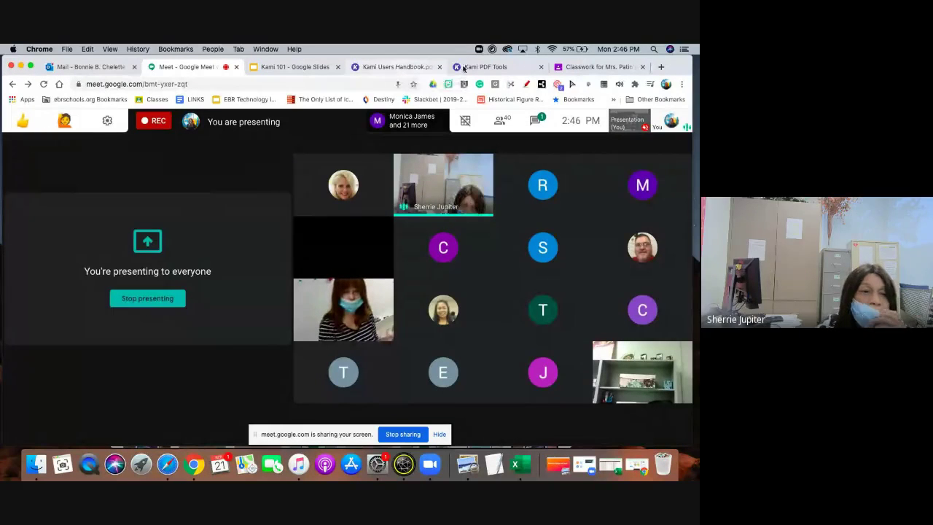
left_click(375, 67)
left_click(578, 67)
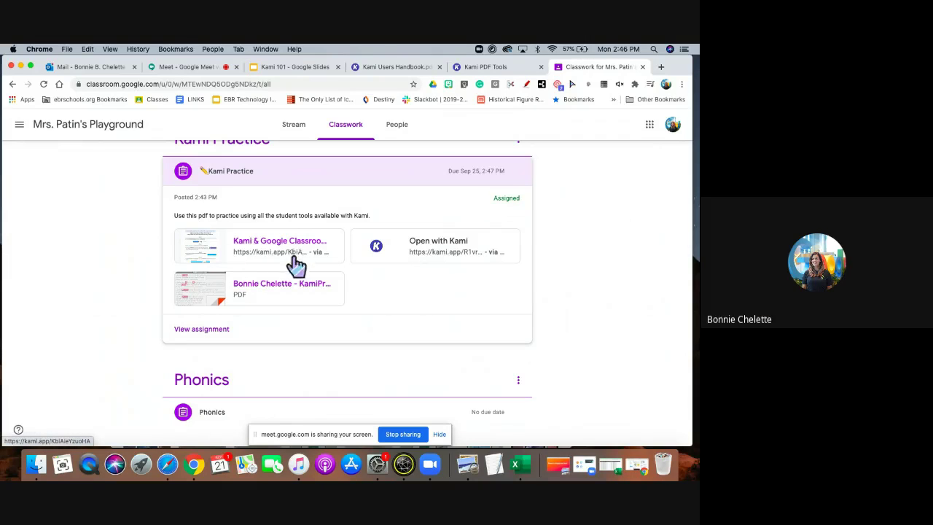
left_click(450, 242)
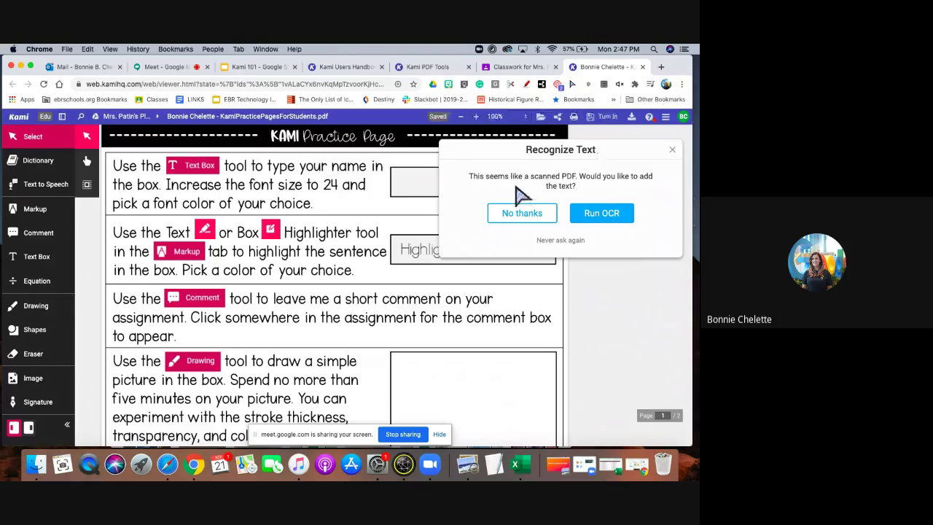
Decline text recognition and type the student's first name in a text box in the name field.
left_click(522, 216)
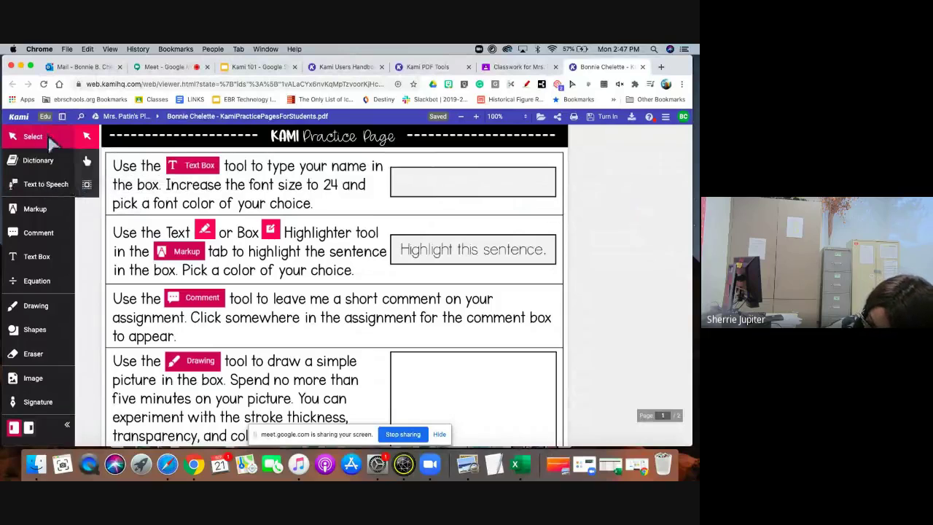
left_click(39, 263)
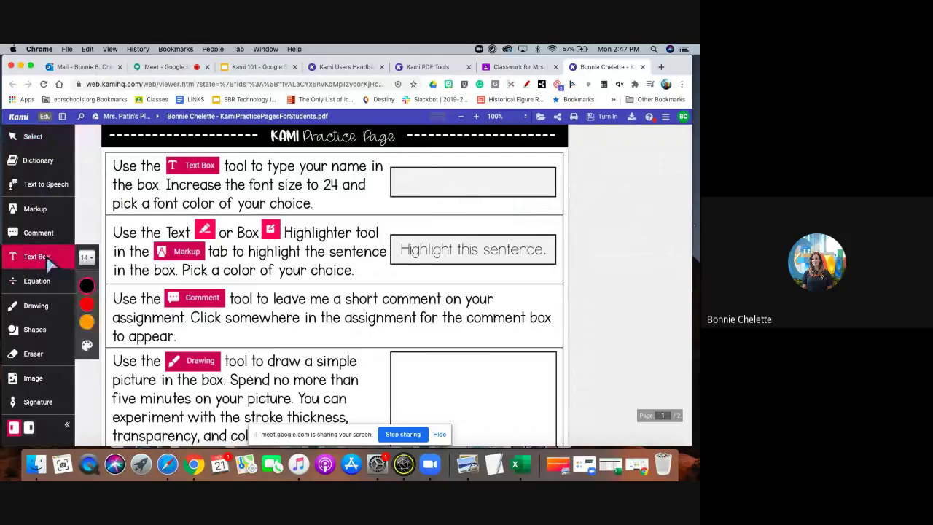
left_click(422, 182)
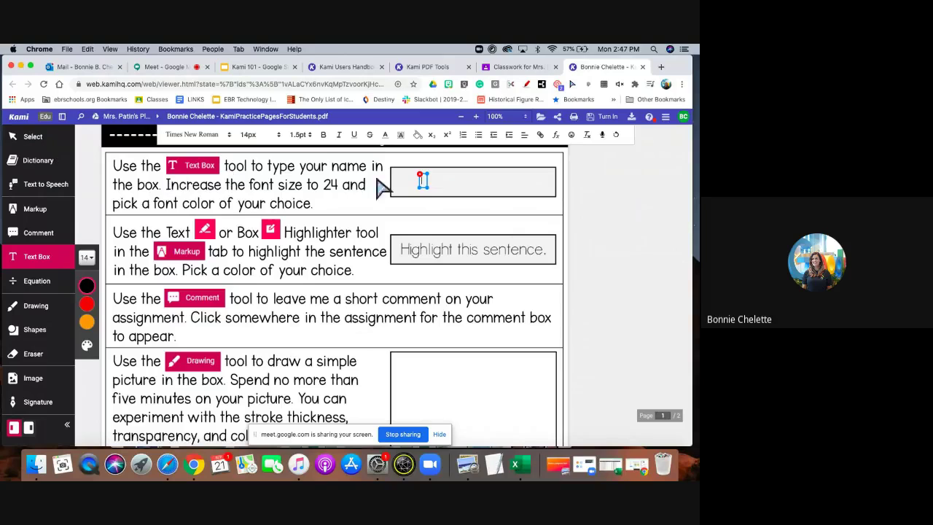
type("Bonnie")
Select the typed name and set its font size to 24 px.
left_click(272, 136)
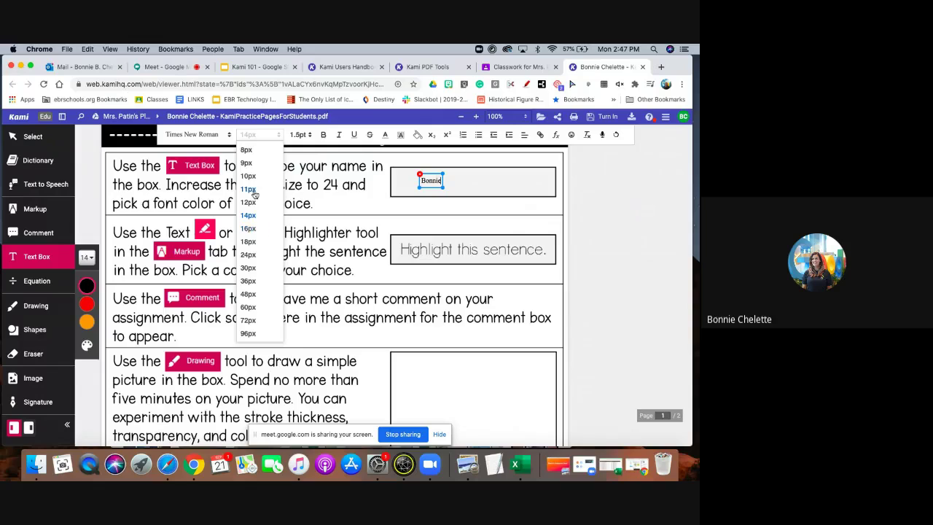
left_click(249, 255)
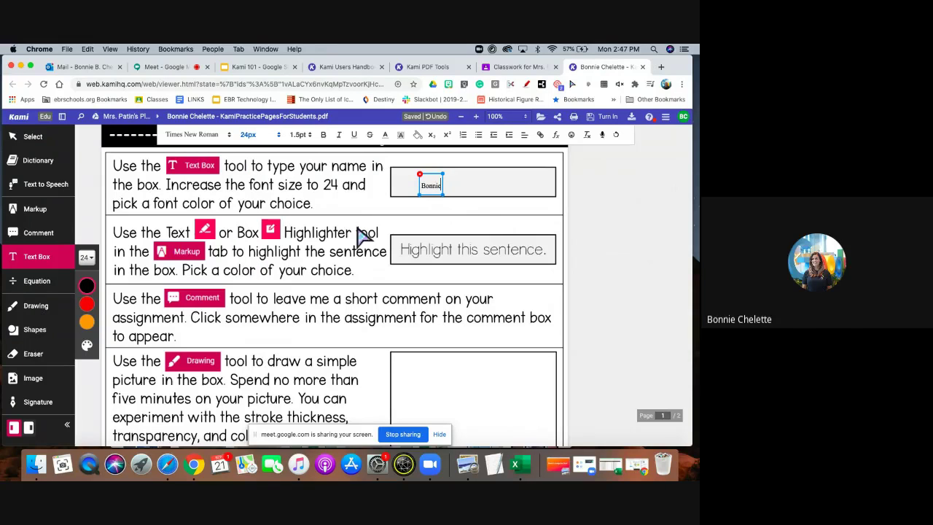
key("super+a")
left_click(275, 140)
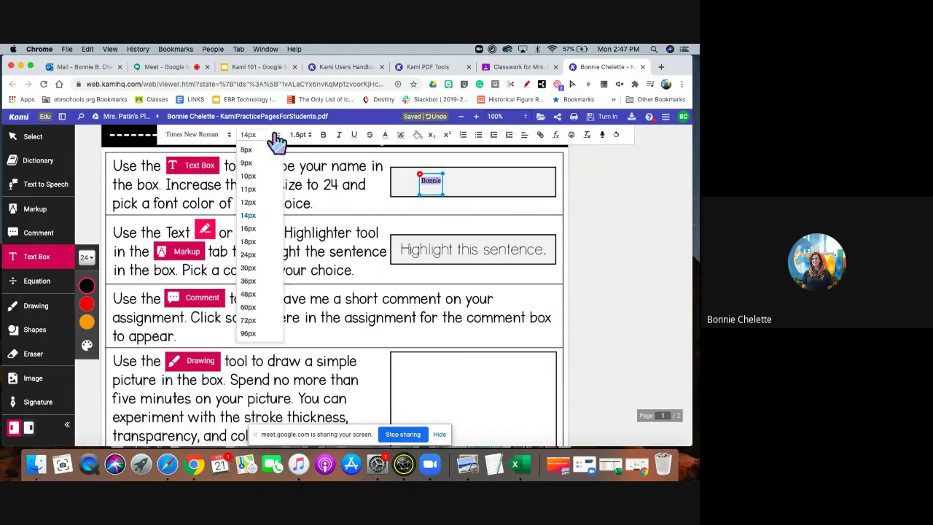
left_click(249, 257)
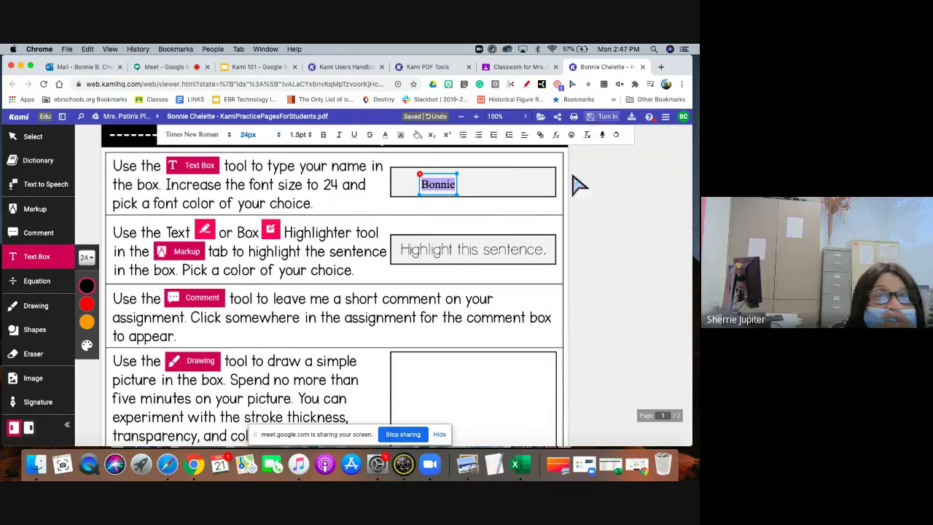
left_click(496, 367)
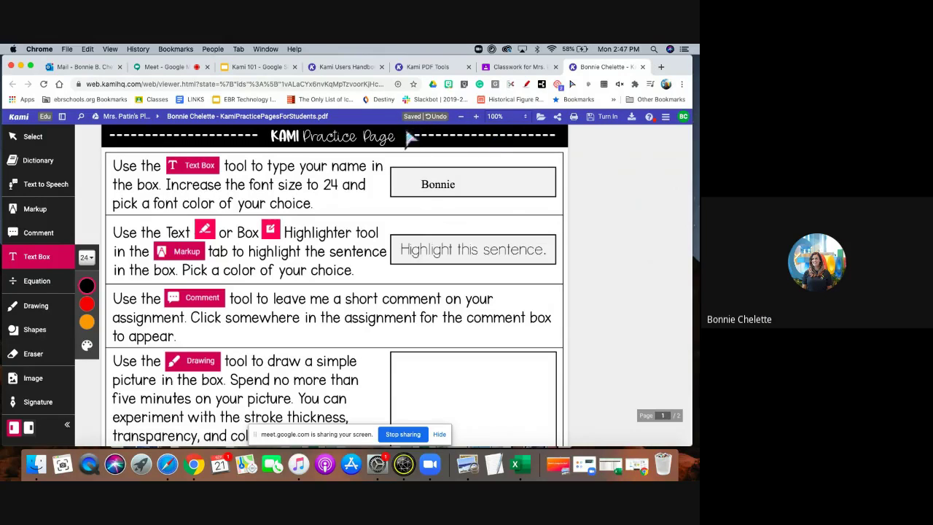
Turn in the practice page from Kami, close the submission panel, and view its sharing settings.
left_click(603, 121)
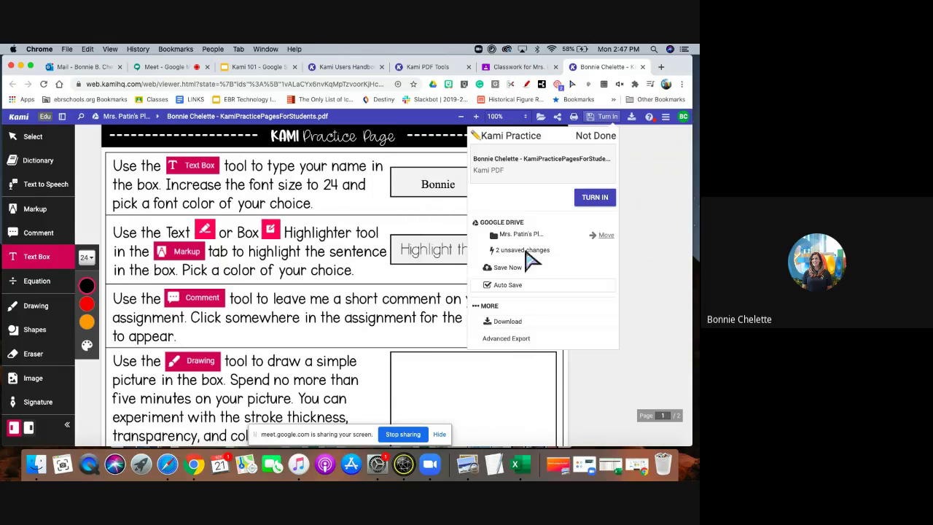
left_click(602, 202)
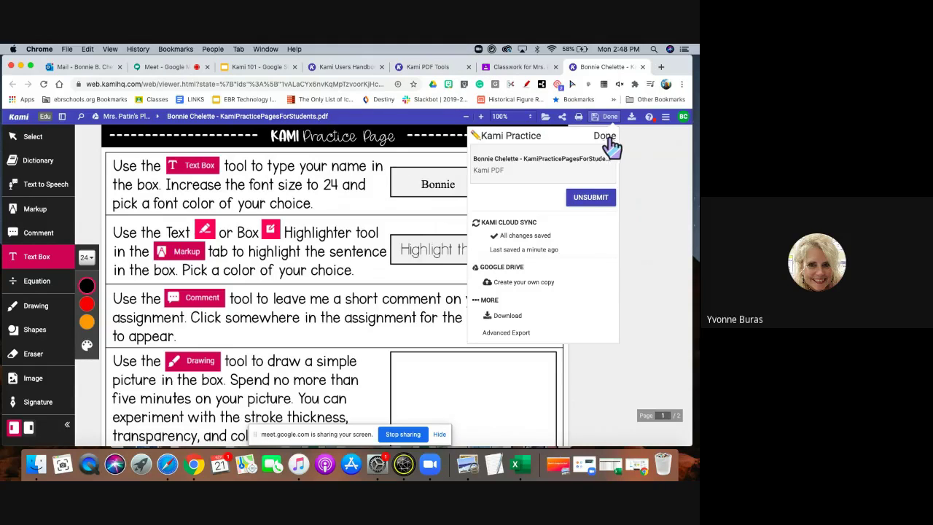
left_click(659, 183)
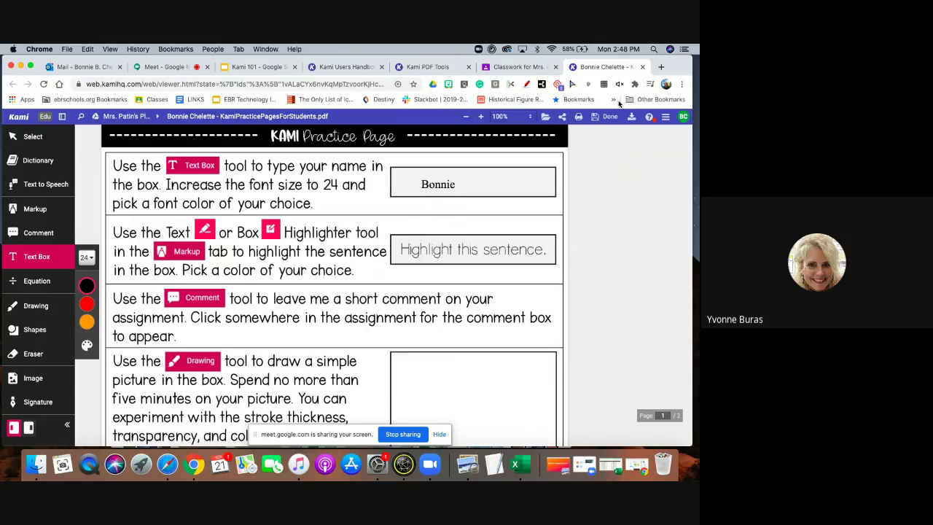
left_click(562, 118)
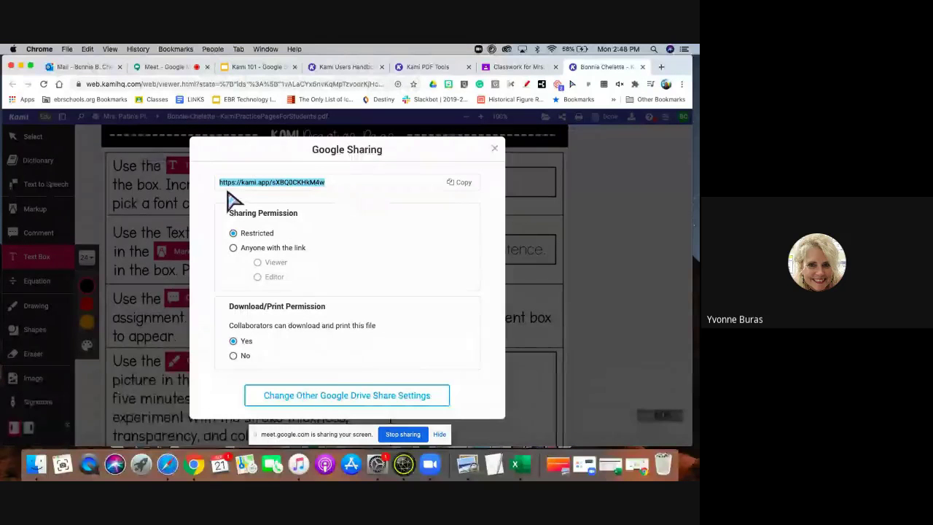
left_click(466, 183)
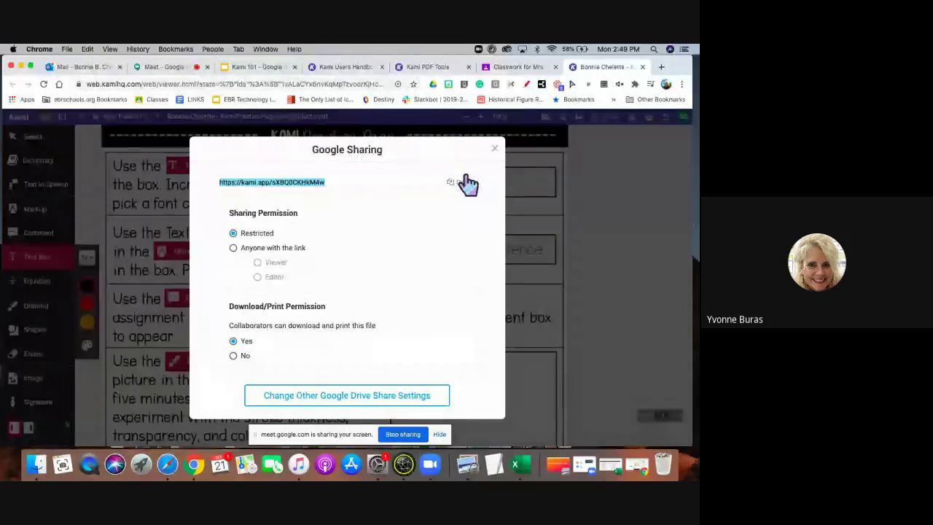
left_click(496, 153)
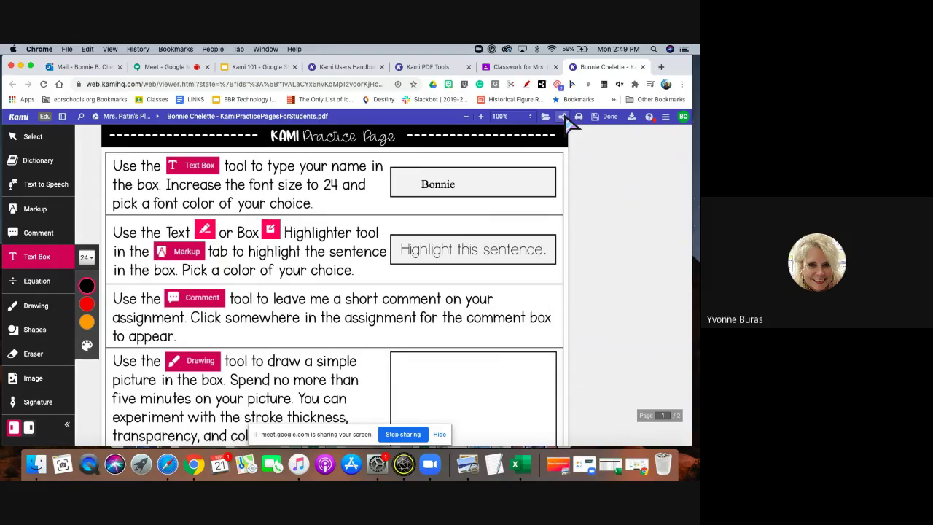
left_click(346, 66)
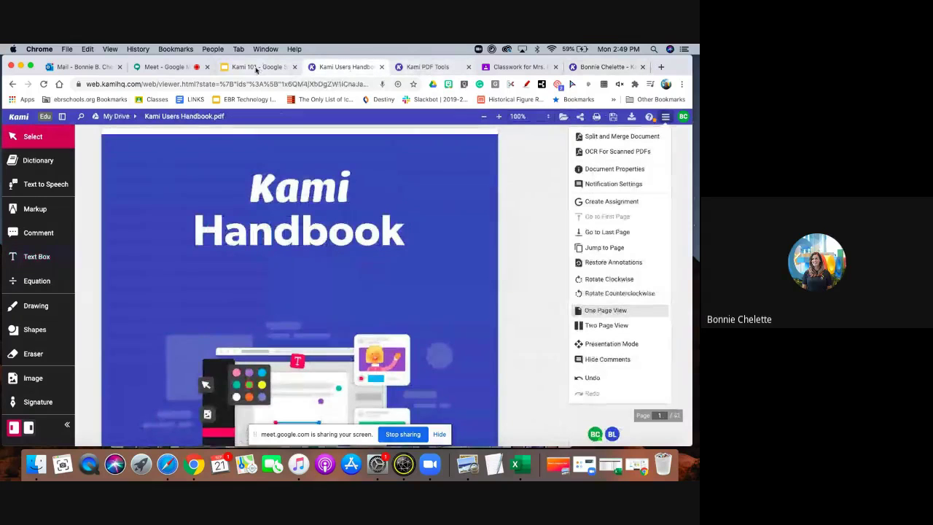
From the Classwork page, open the submitted KamiPracticePagesForStudents.pdf via Open with > Annotate with Kami.
left_click(498, 67)
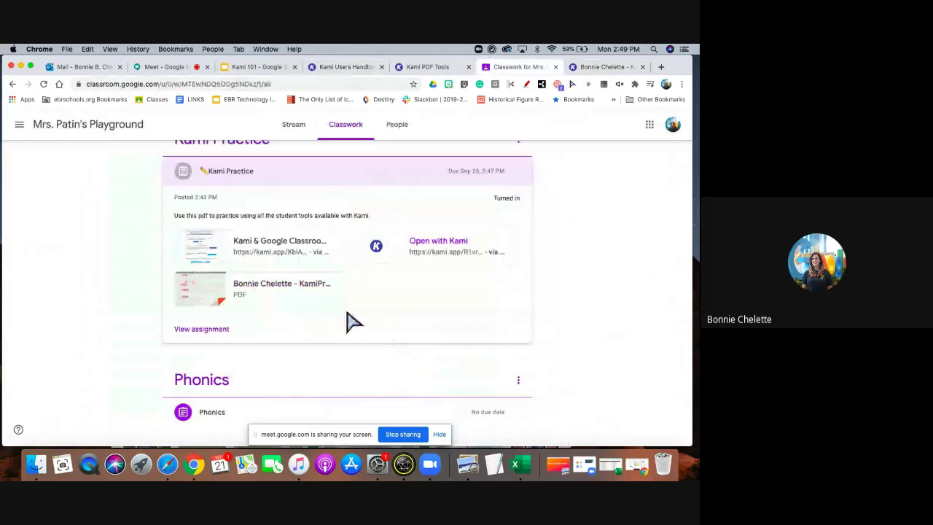
left_click(270, 290)
left_click(351, 124)
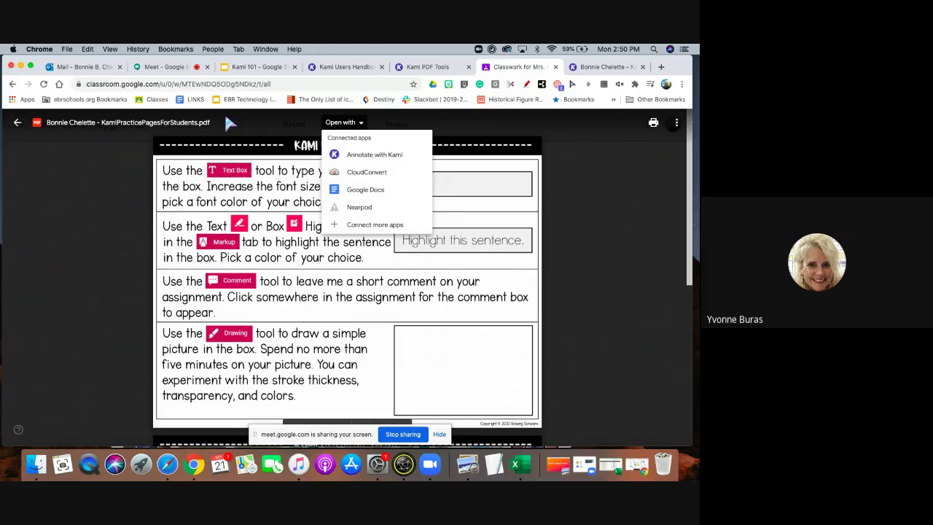
left_click(367, 156)
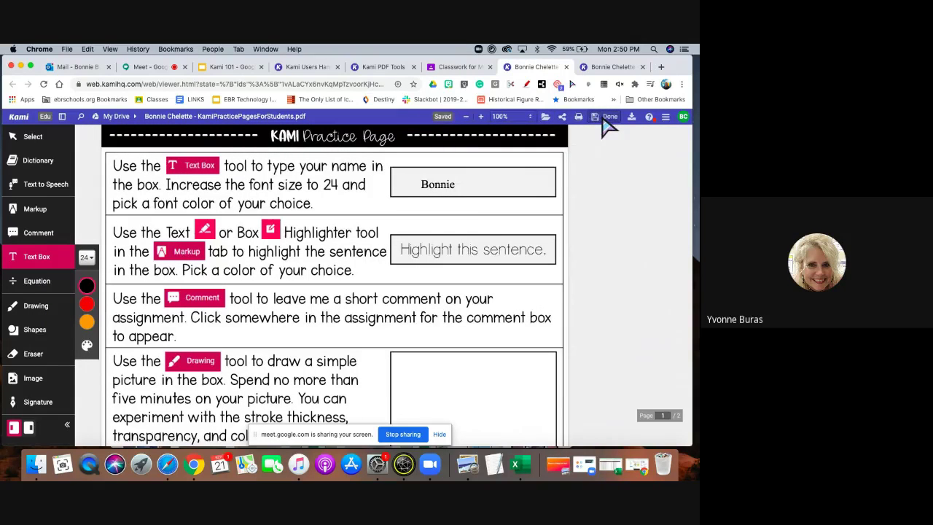
Check the Done submission panel, then return to the Classwork page and close the PDF preview.
left_click(607, 118)
left_click(662, 194)
left_click(631, 120)
left_click(453, 64)
left_click(18, 126)
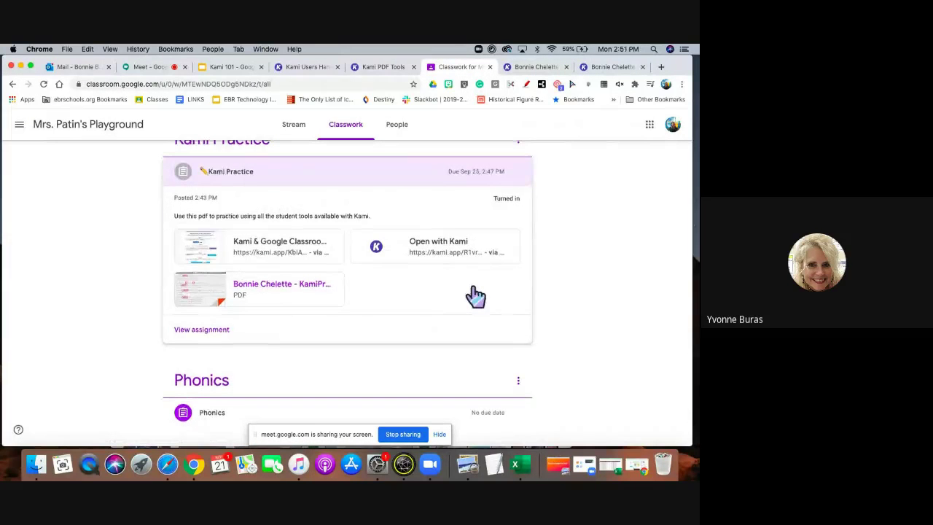
Open the Kami Practice assignment and confirm Unsubmit under Your work.
scroll(475, 295, "up", 1)
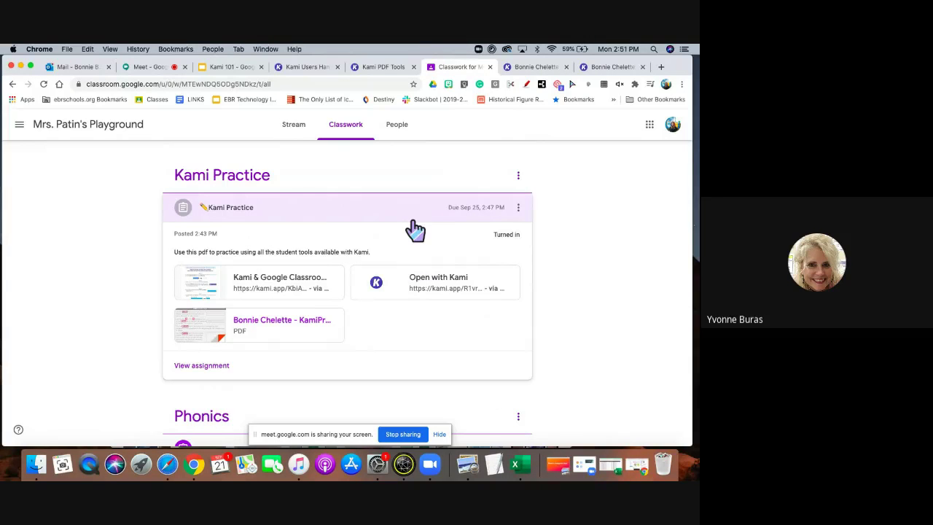
left_click(209, 369)
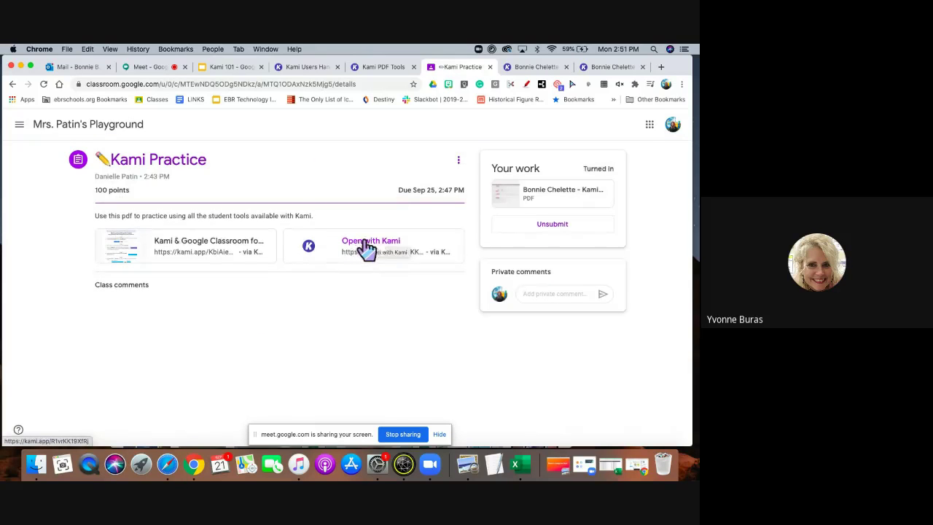
left_click(575, 229)
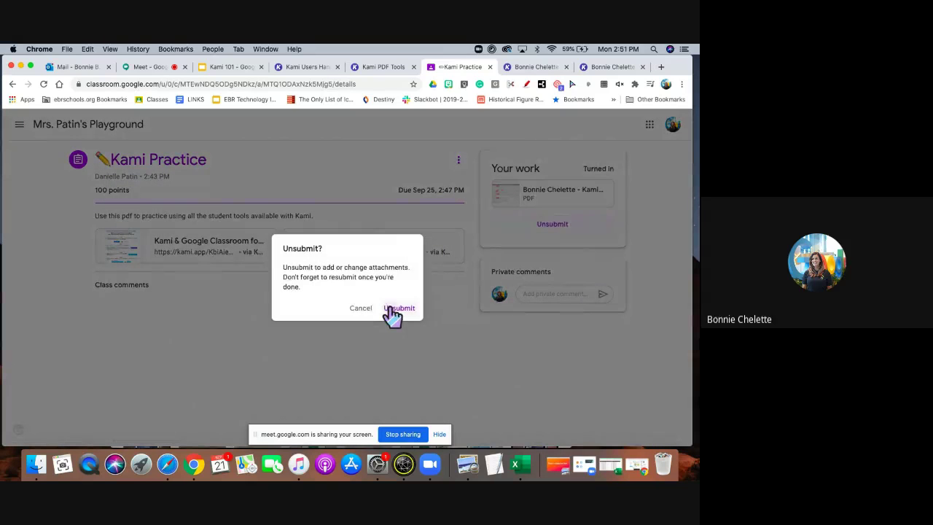
left_click(394, 309)
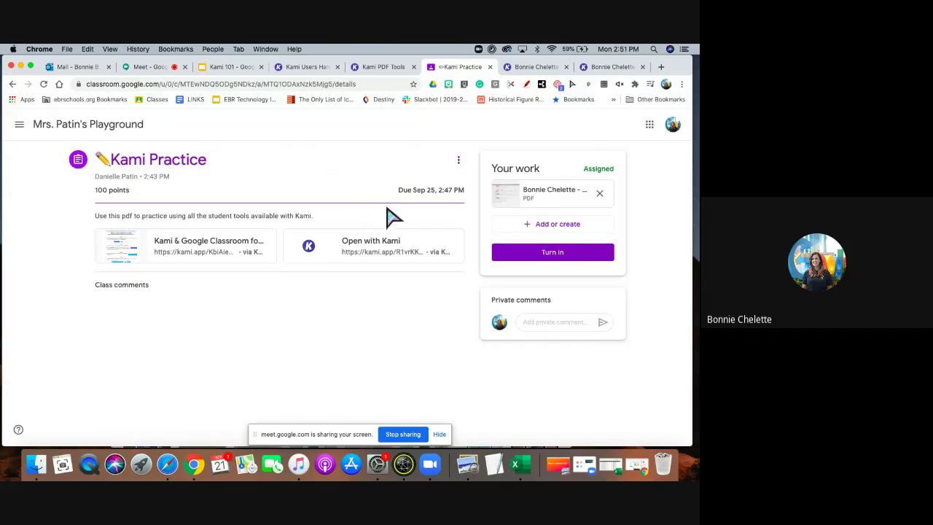
Add a Link to the assignment's work by pasting the copied kami.app URL.
left_click(568, 232)
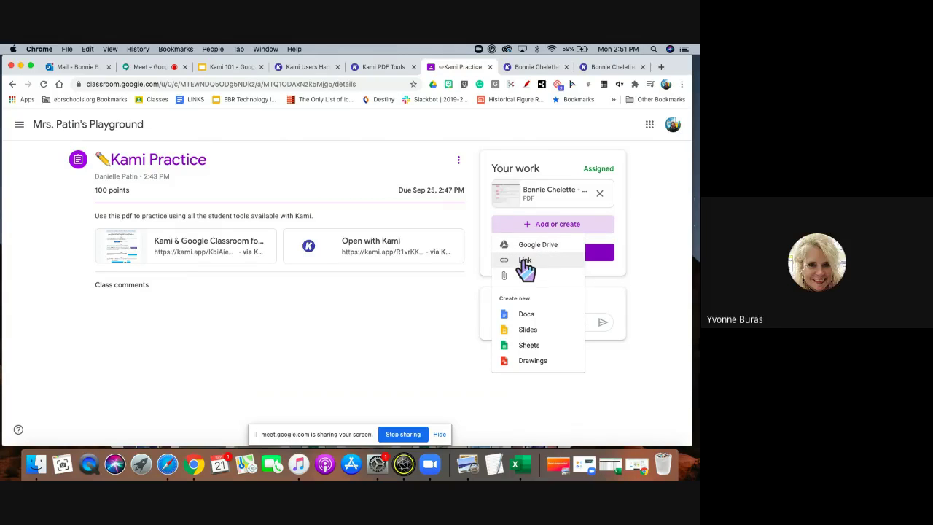
left_click(523, 261)
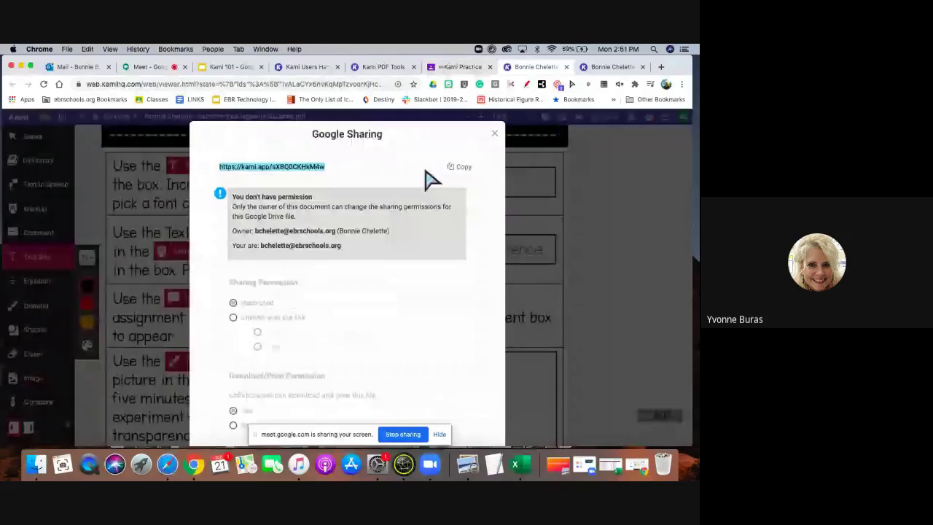
key("ctrl+shift+Tab")
key("super+v")
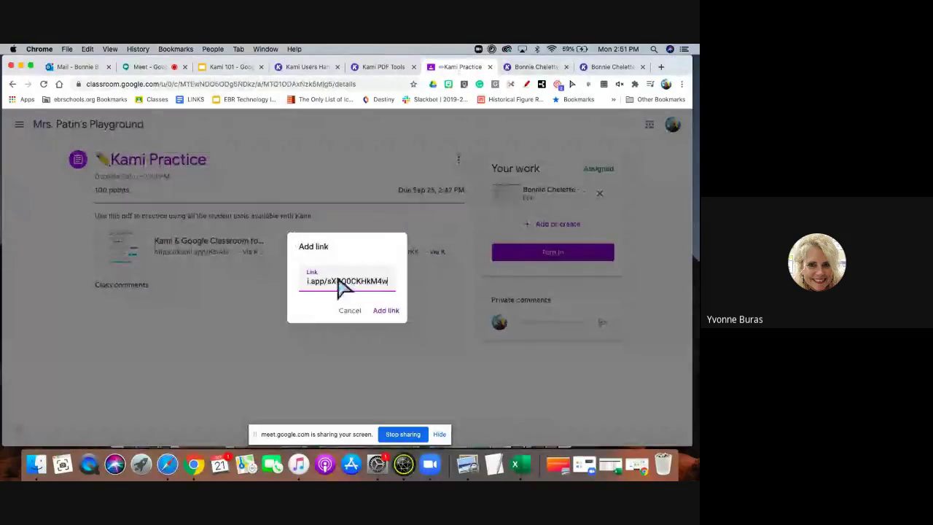
left_click(386, 311)
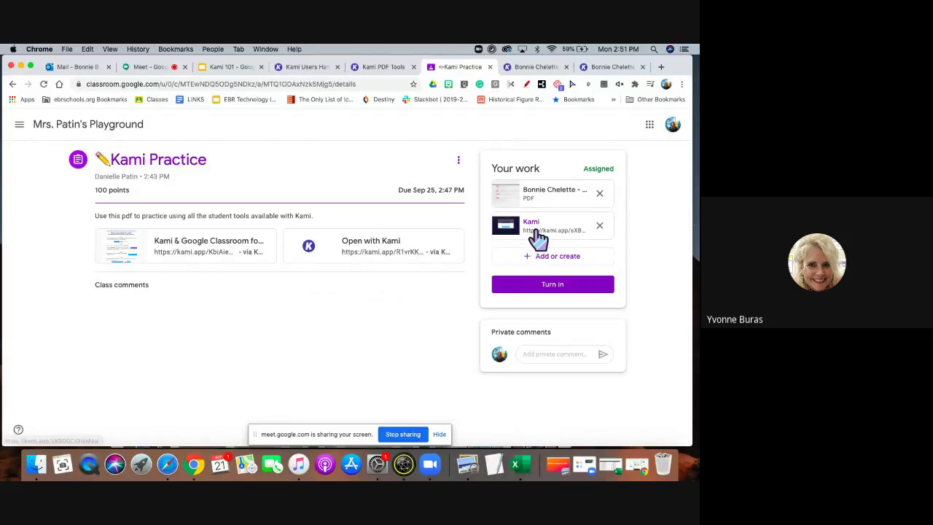
left_click(532, 66)
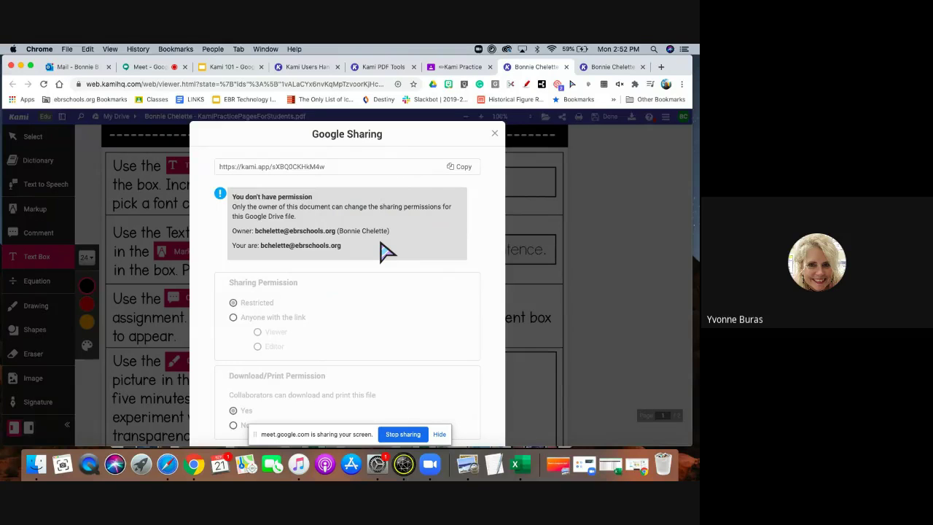
Review the Other Google Drive Share Settings people list, then close both sharing windows.
scroll(386, 251, "down", 3)
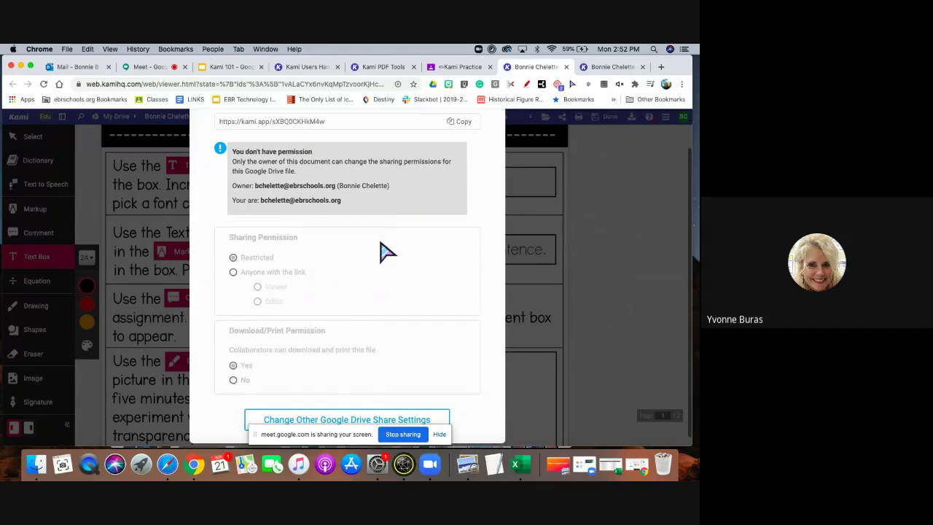
scroll(386, 252, "down", 1)
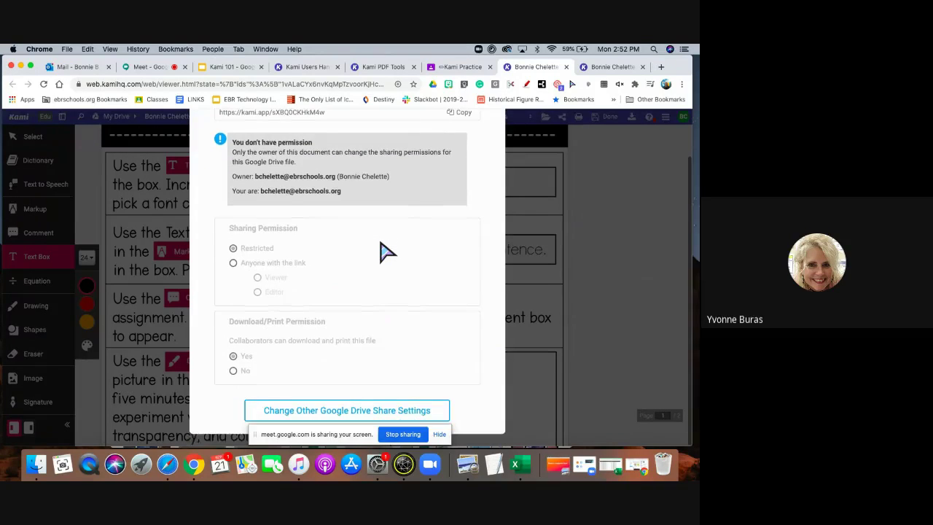
scroll(386, 252, "up", 3)
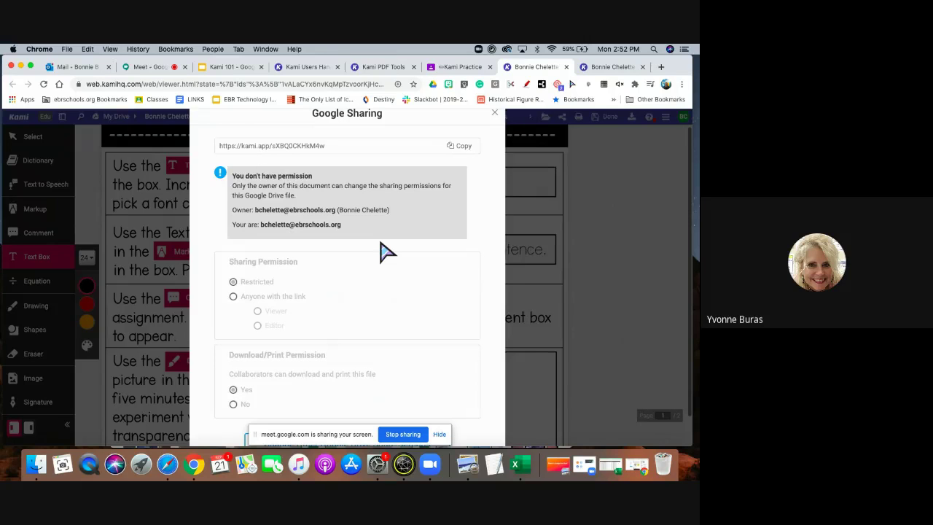
scroll(386, 252, "down", 3)
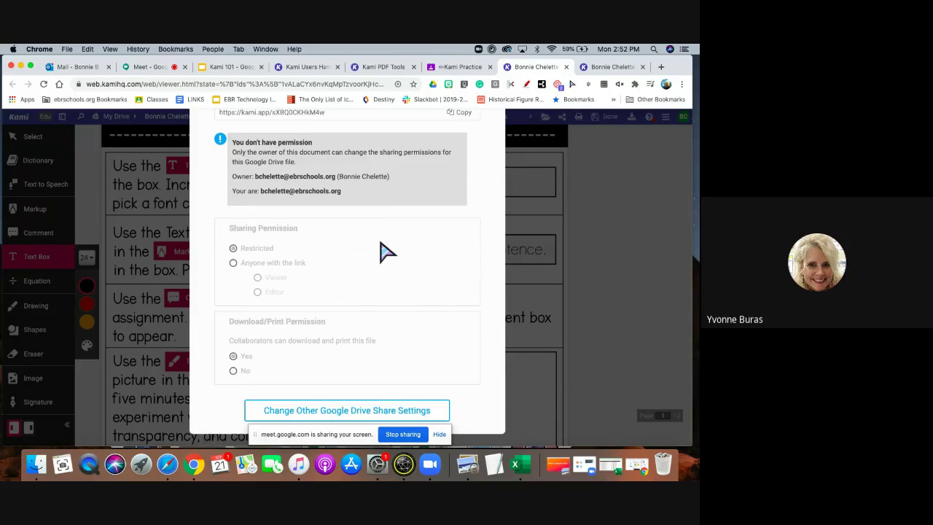
scroll(386, 251, "up", 3)
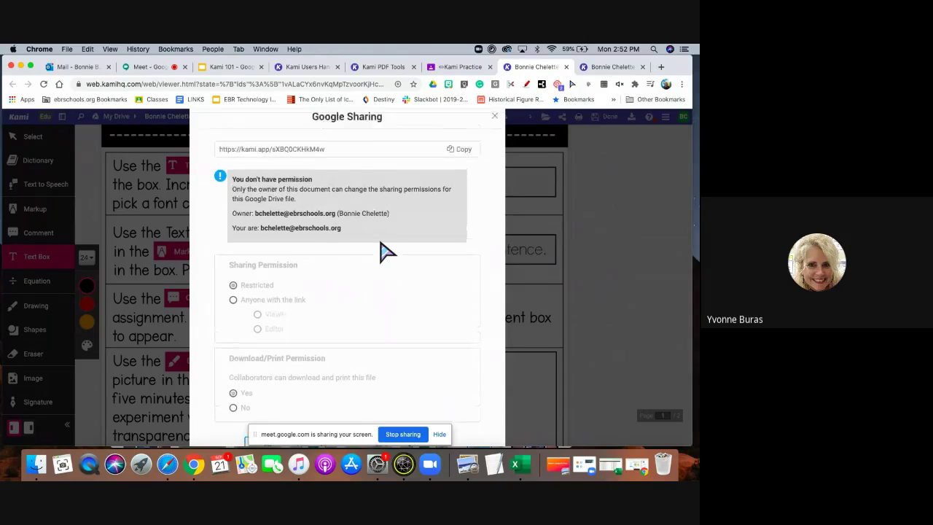
scroll(387, 251, "down", 3)
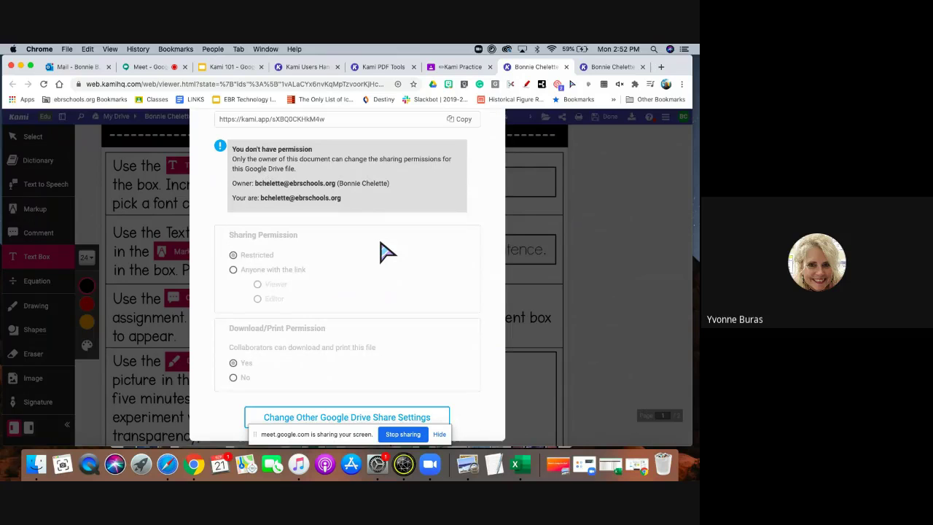
scroll(386, 252, "down", 1)
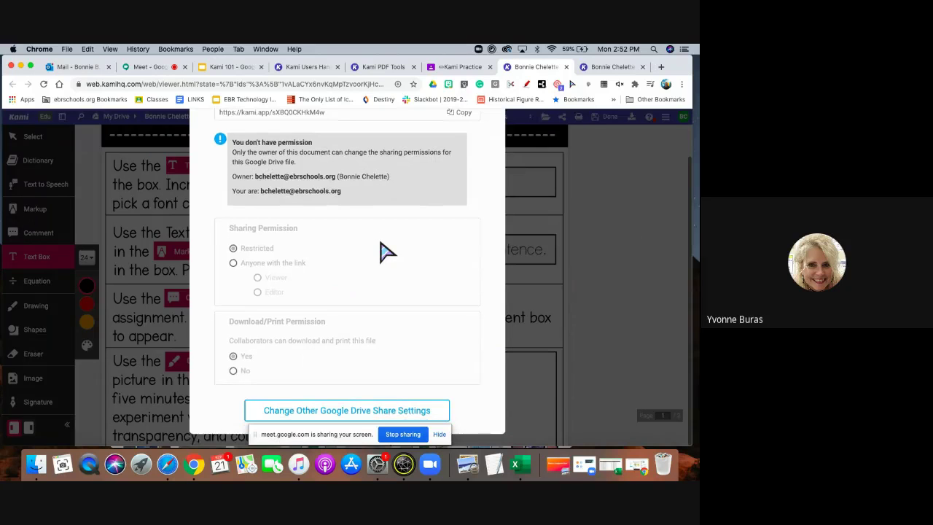
left_click(349, 411)
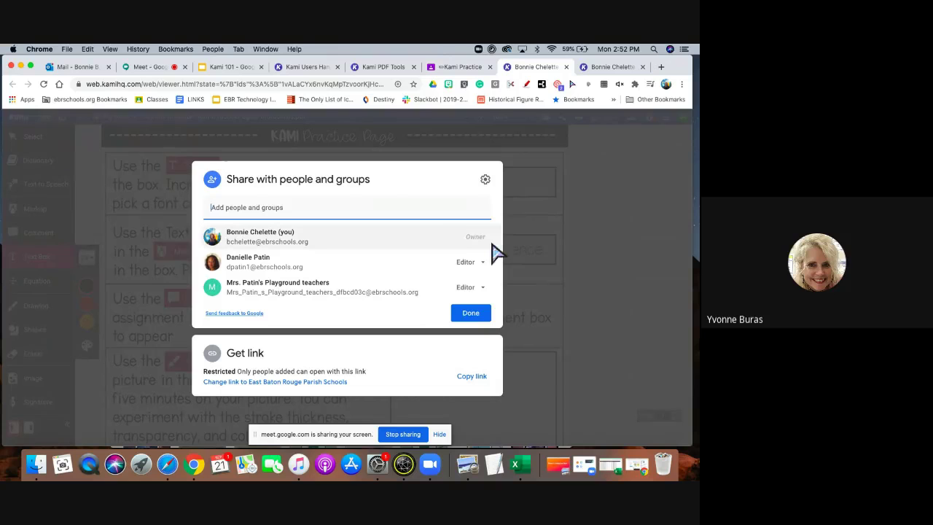
left_click(543, 242)
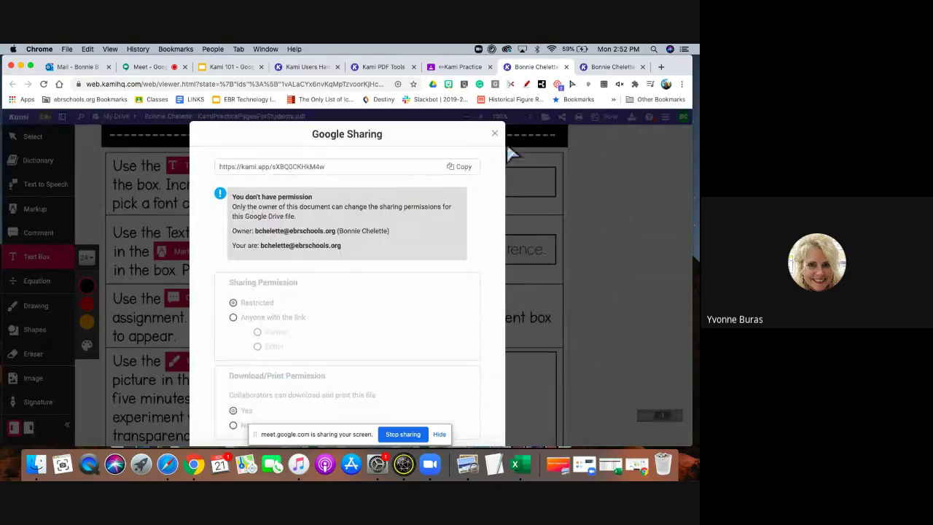
left_click(494, 136)
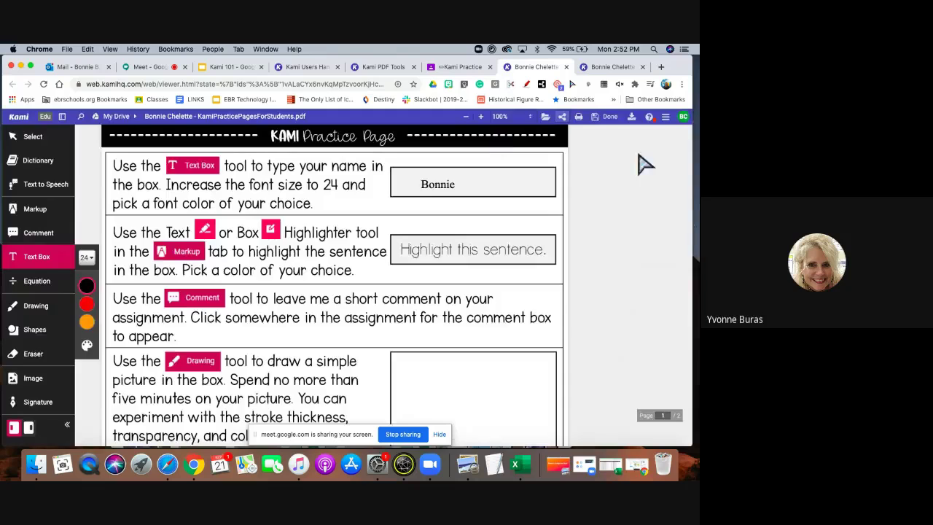
View the class-folder copy of the practice PDF, then bring up the Outlook inbox.
left_click(609, 65)
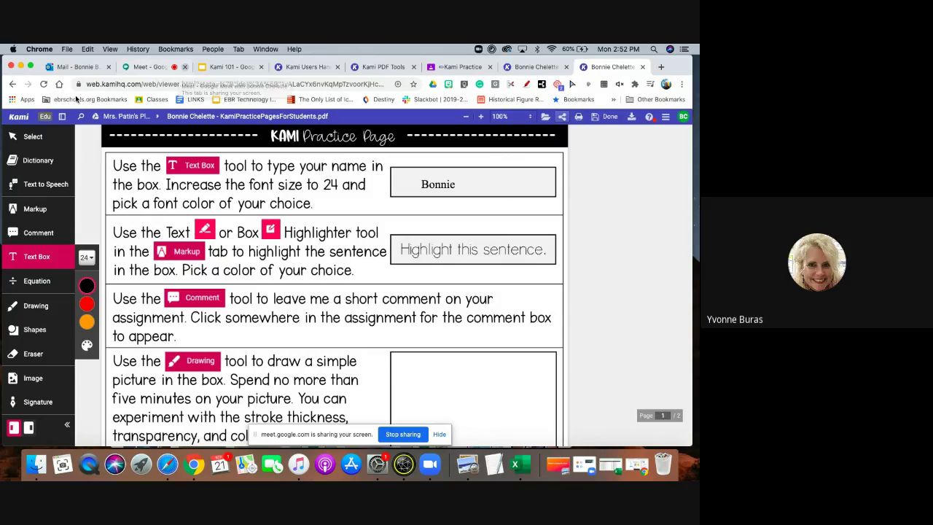
left_click(70, 67)
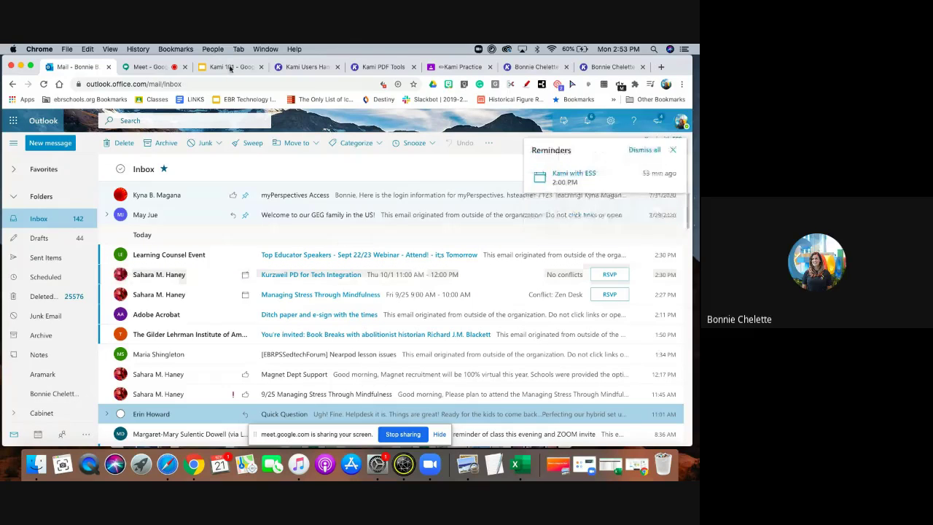
Send your e-mail address to everyone in the Meet chat, then switch to Kami PDF Tools.
left_click(148, 67)
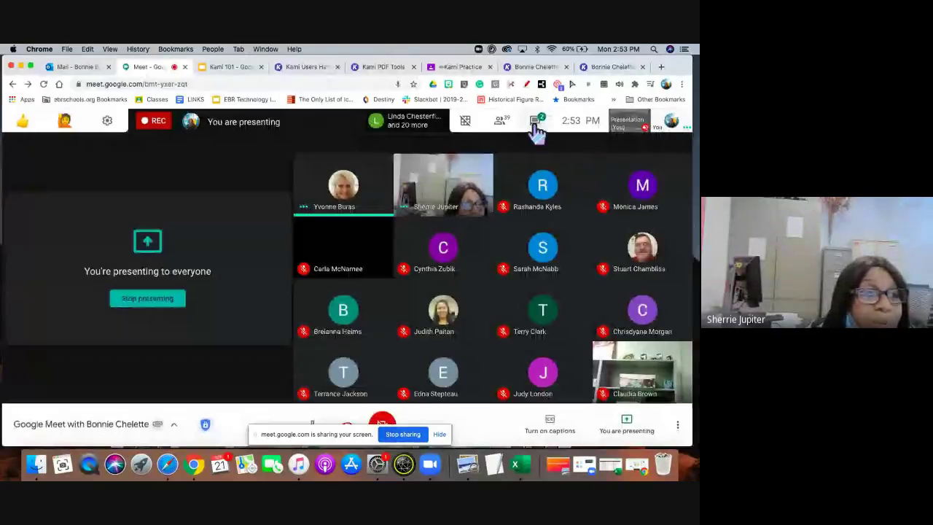
left_click(538, 133)
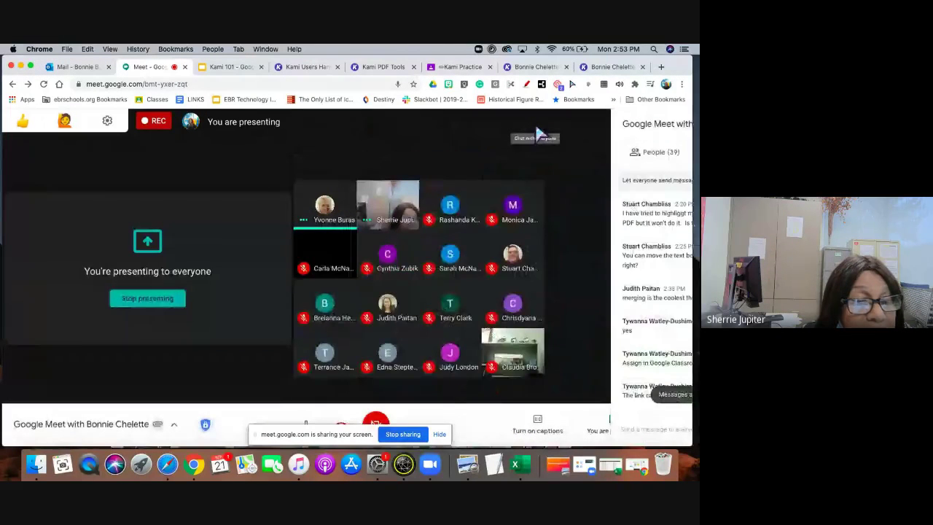
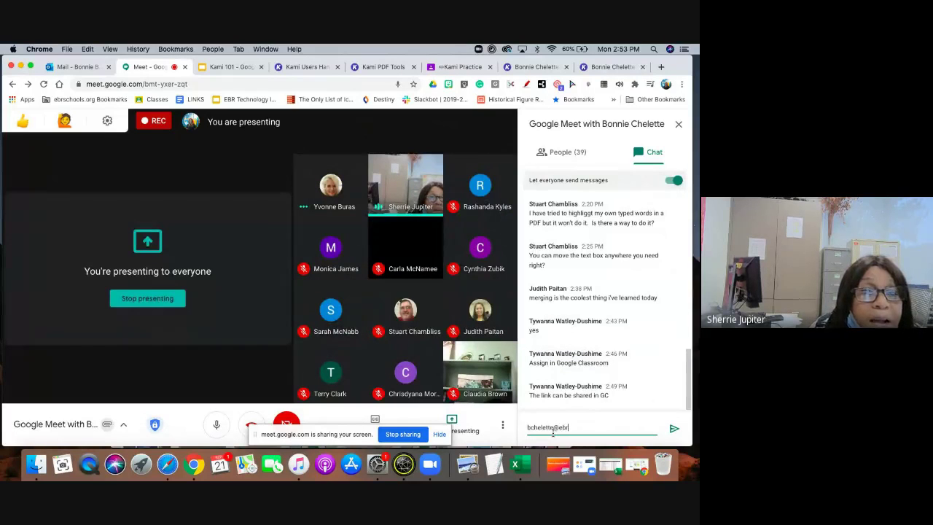
key("Return")
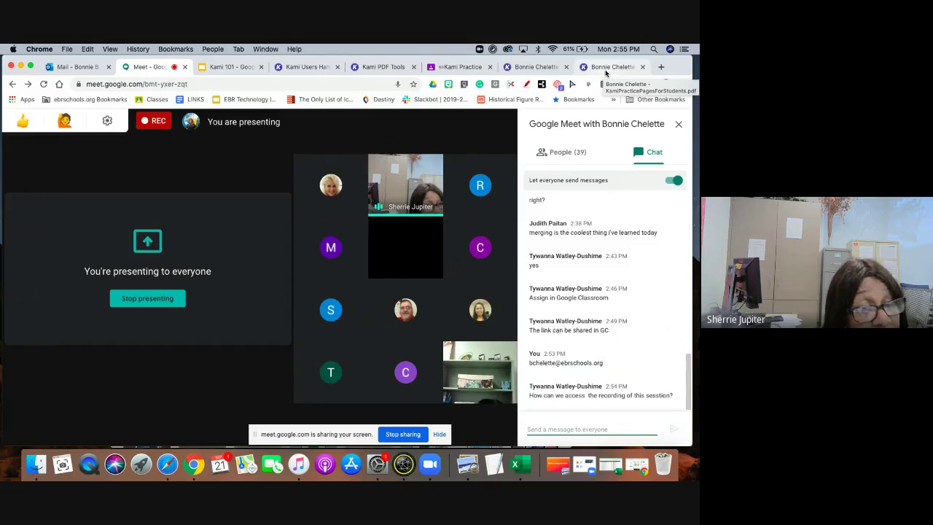
left_click(389, 67)
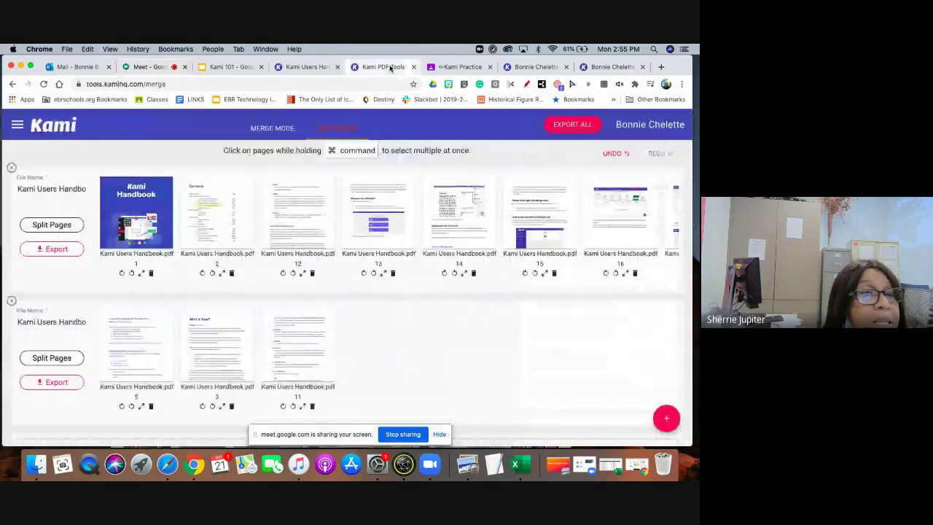
Try drawing an ellipse on the turned-in practice page with Kami's shape tool.
left_click(445, 68)
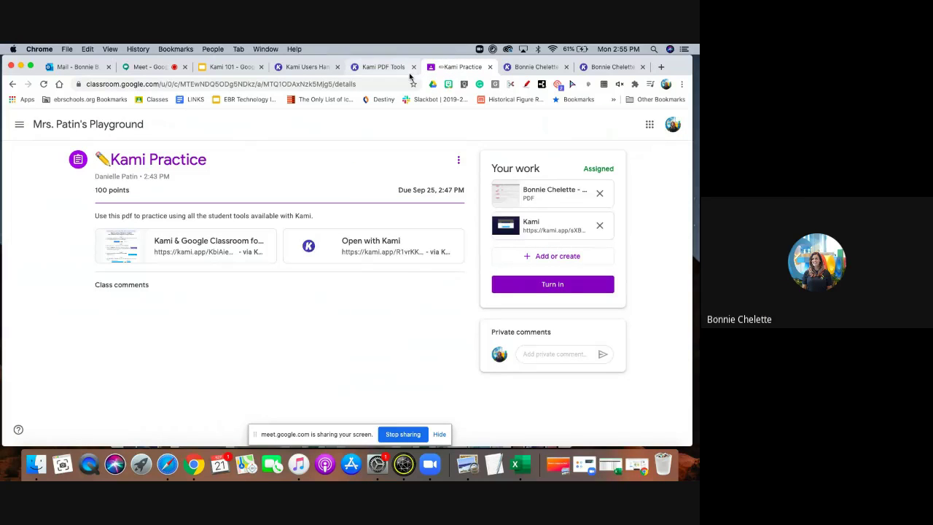
left_click(529, 67)
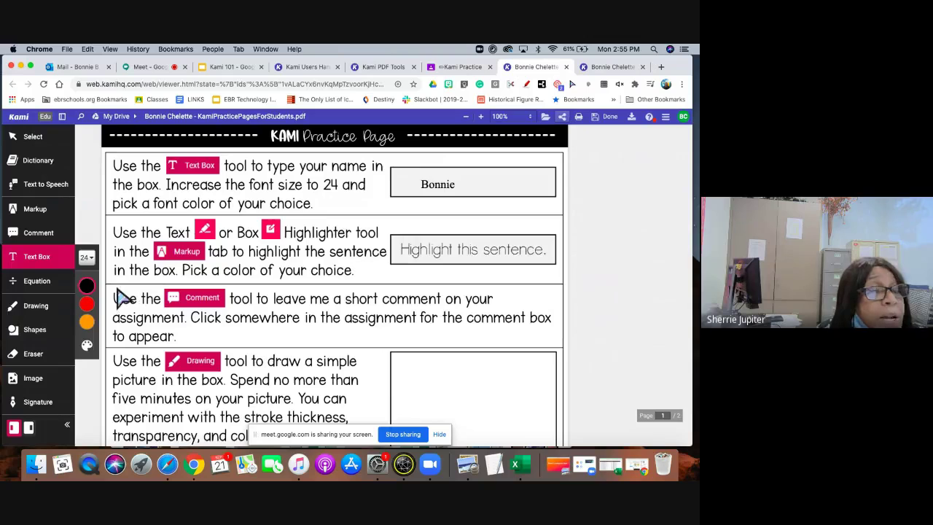
left_click(40, 332)
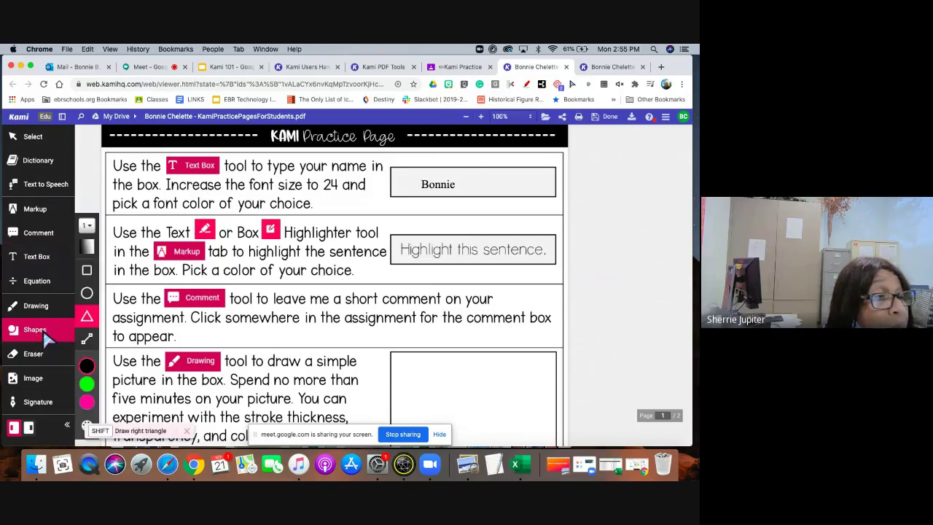
left_click(87, 294)
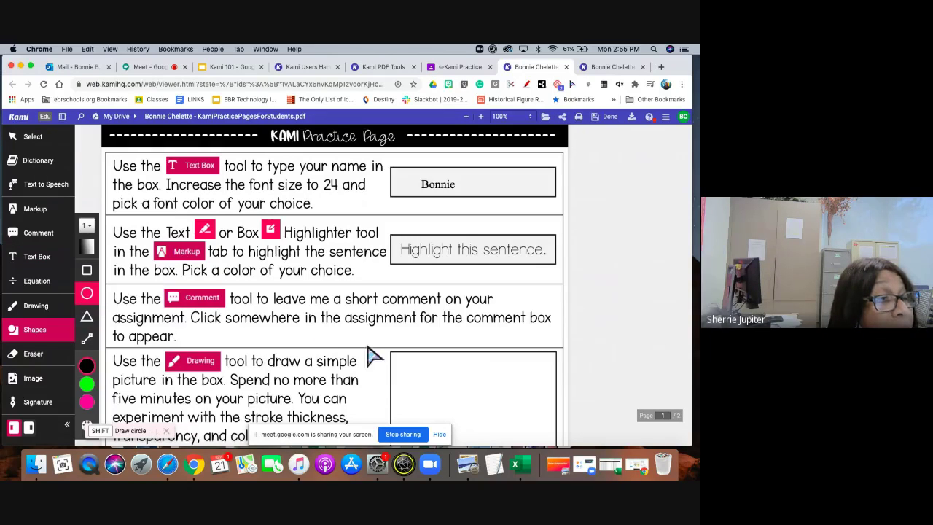
left_click(431, 378)
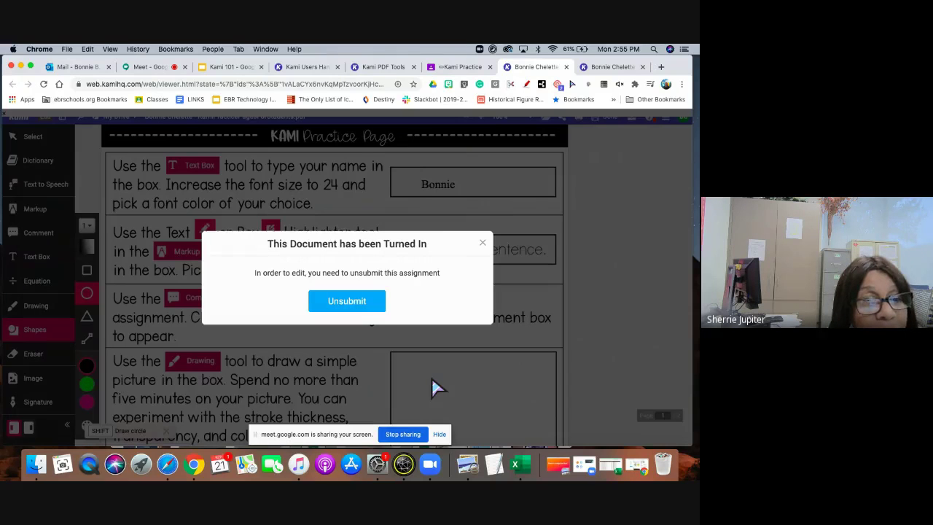
Close the turned-in copy, scroll through the editable practice PDF, and return to Meet.
left_click(566, 66)
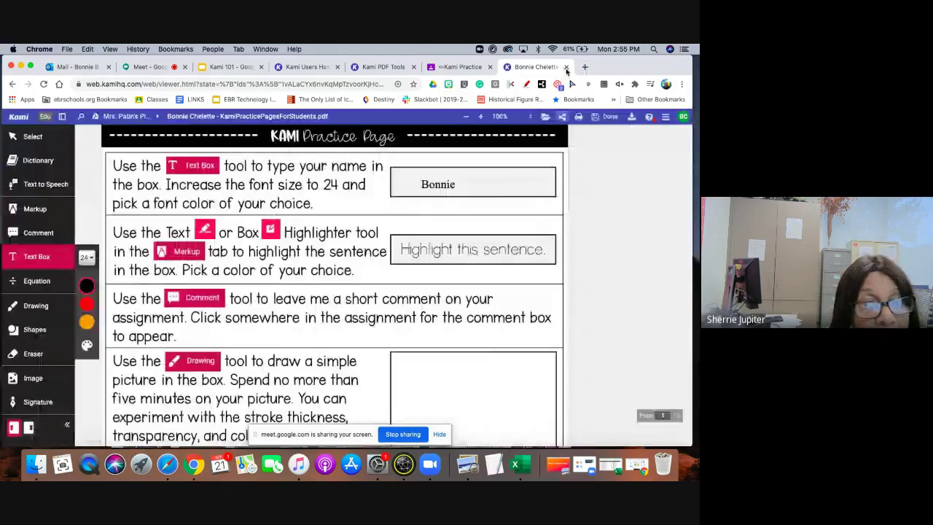
scroll(419, 369, "down", 6)
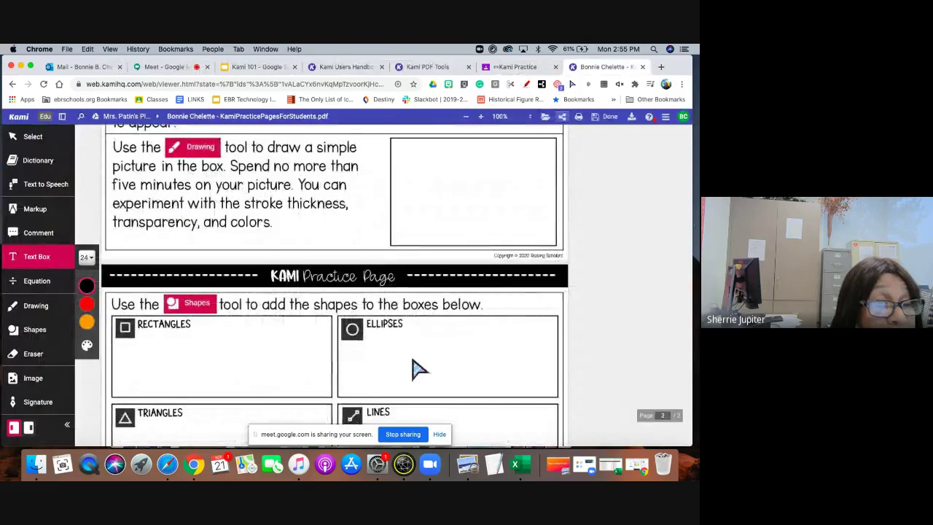
scroll(419, 370, "down", 3)
scroll(413, 360, "down", 3)
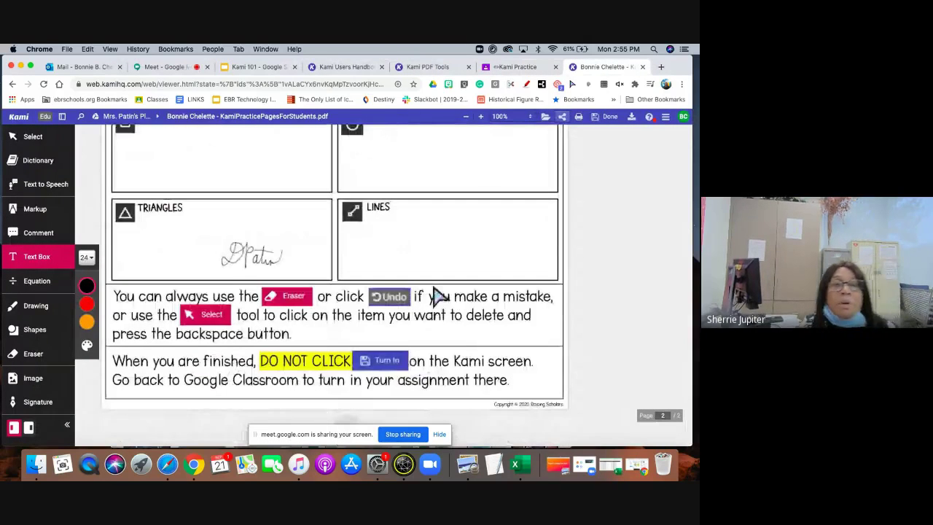
scroll(433, 295, "up", 5)
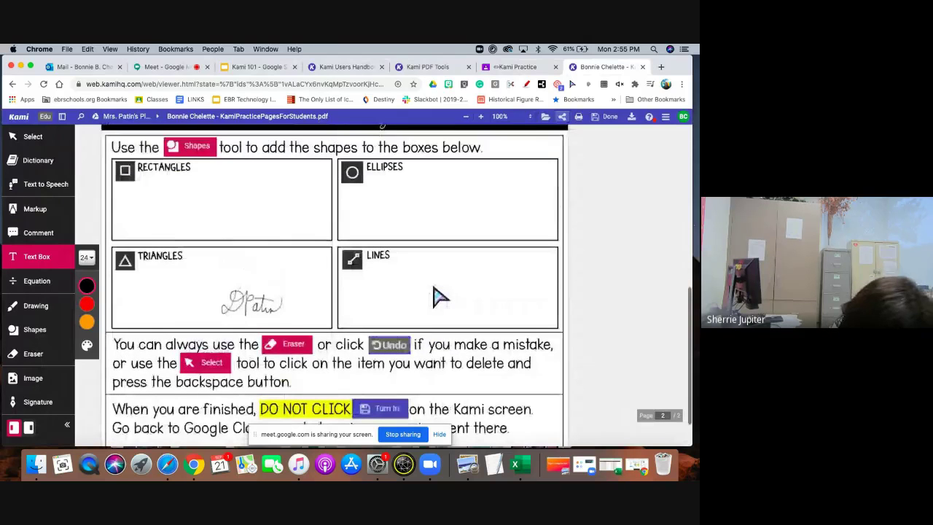
scroll(437, 296, "up", 8)
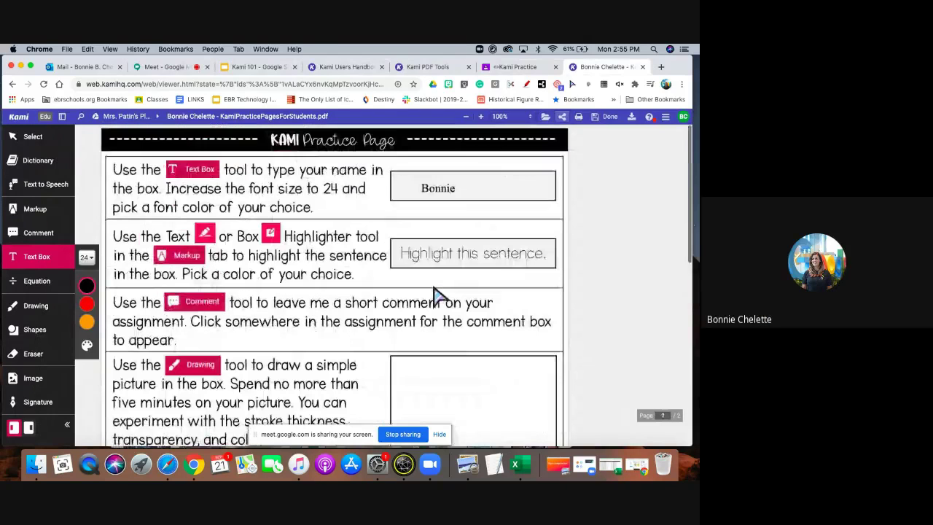
left_click(175, 70)
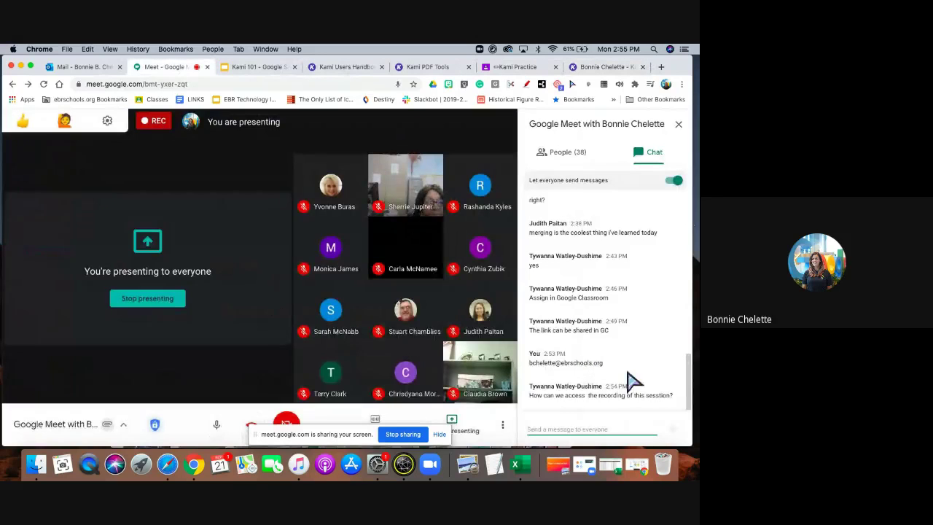
mouse_move(310, 383)
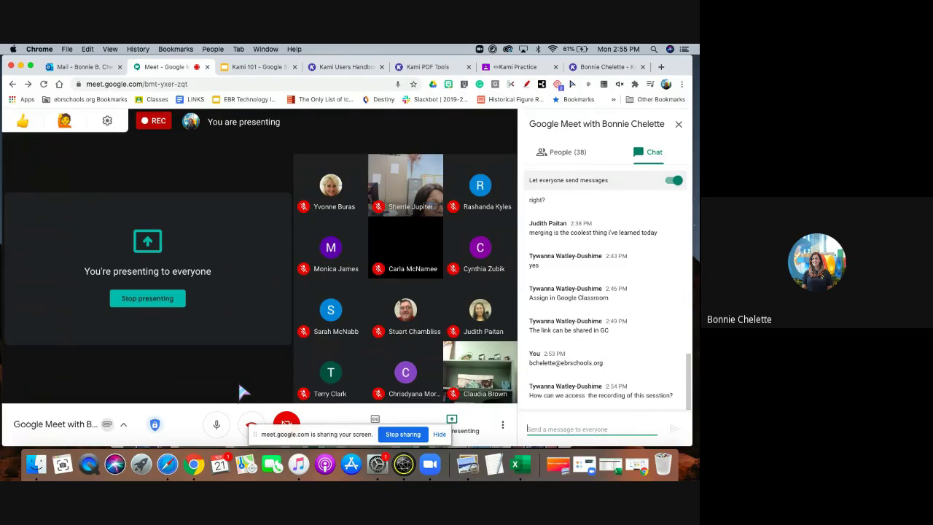
mouse_move(249, 377)
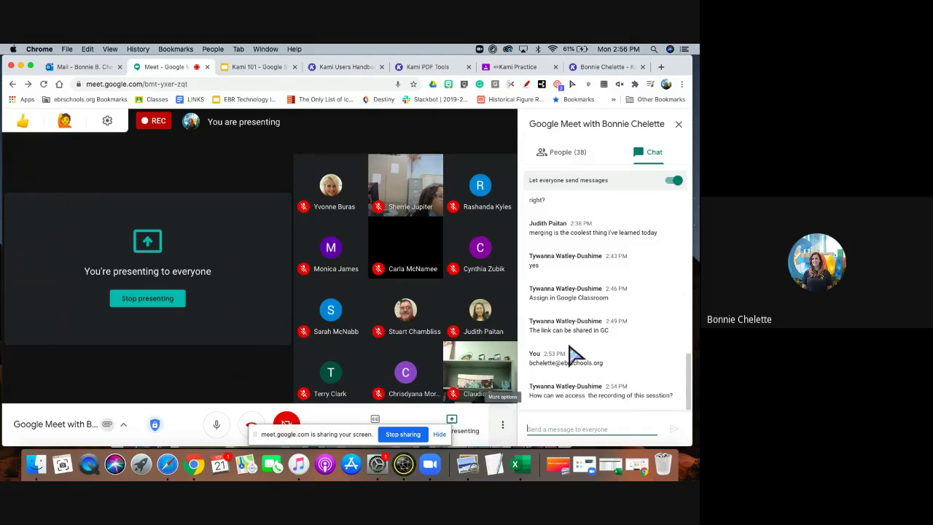
left_click(503, 427)
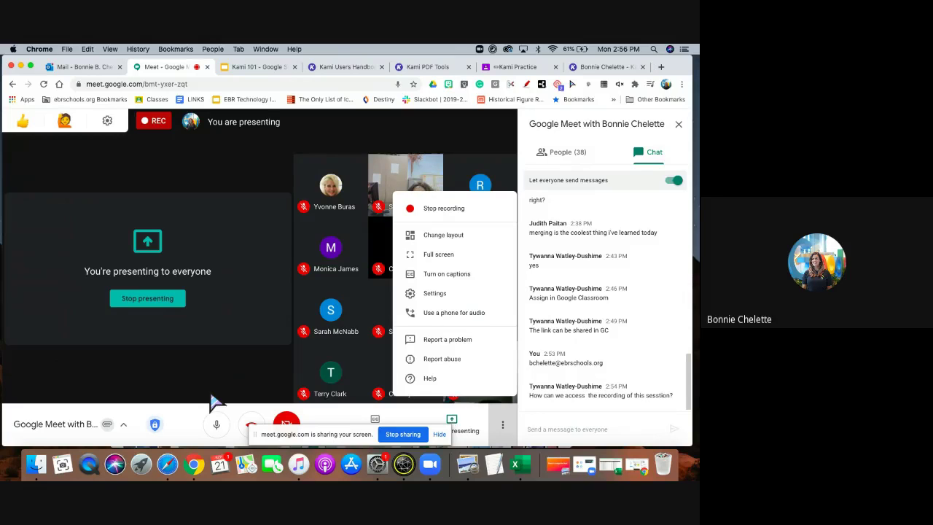
left_click(589, 435)
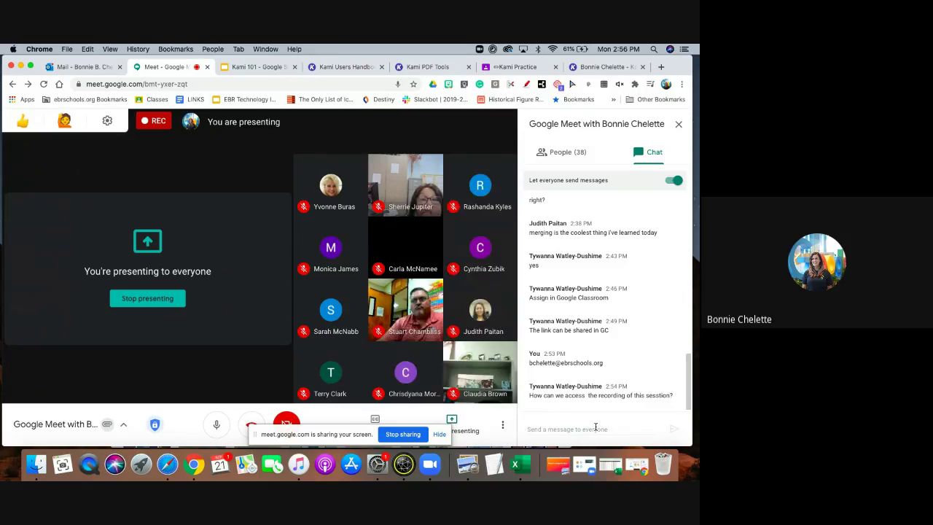
left_click(595, 427)
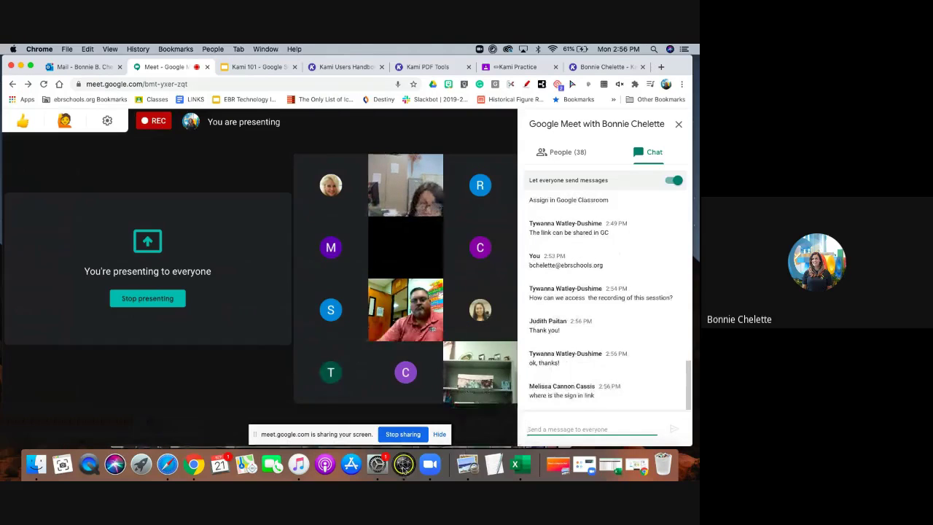
left_click(404, 465)
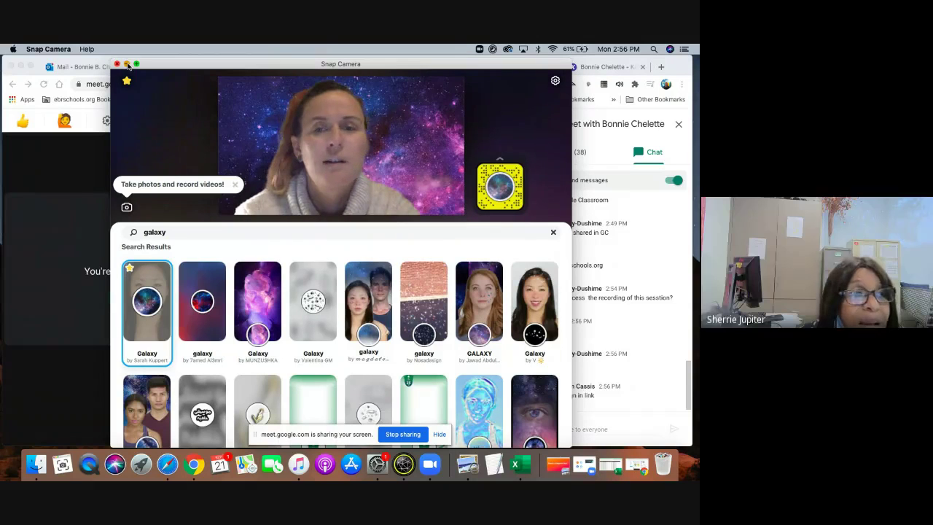
left_click(126, 65)
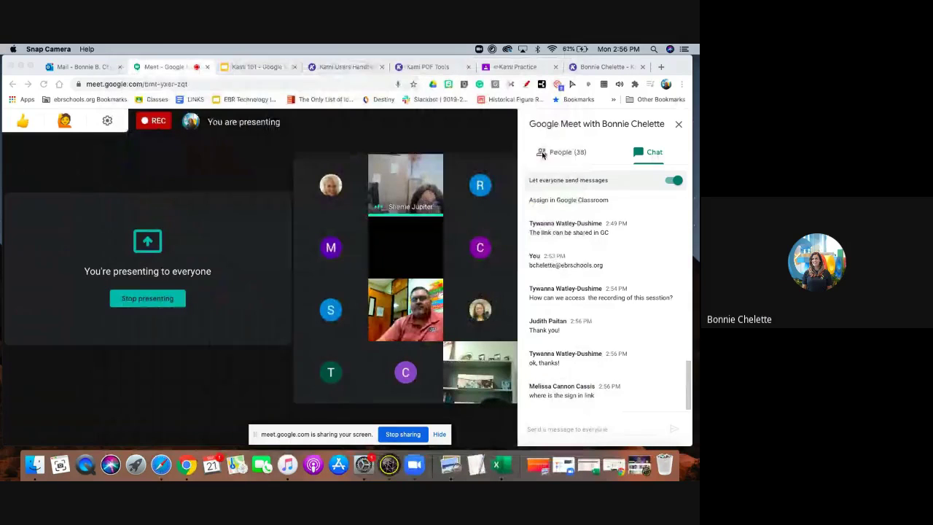
Swap Meet's side panel from chat to the People list and scroll through the attendees.
scroll(610, 223, "up", 10)
left_click(546, 167)
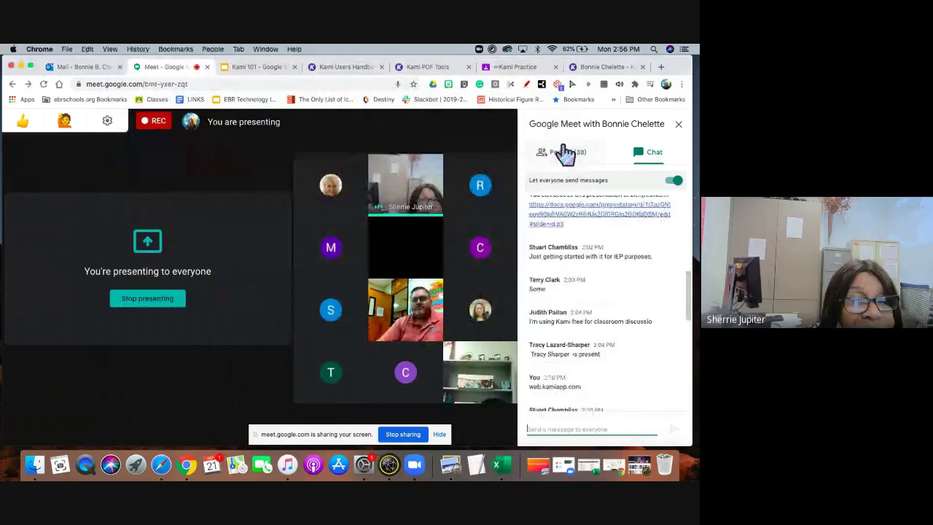
left_click(561, 153)
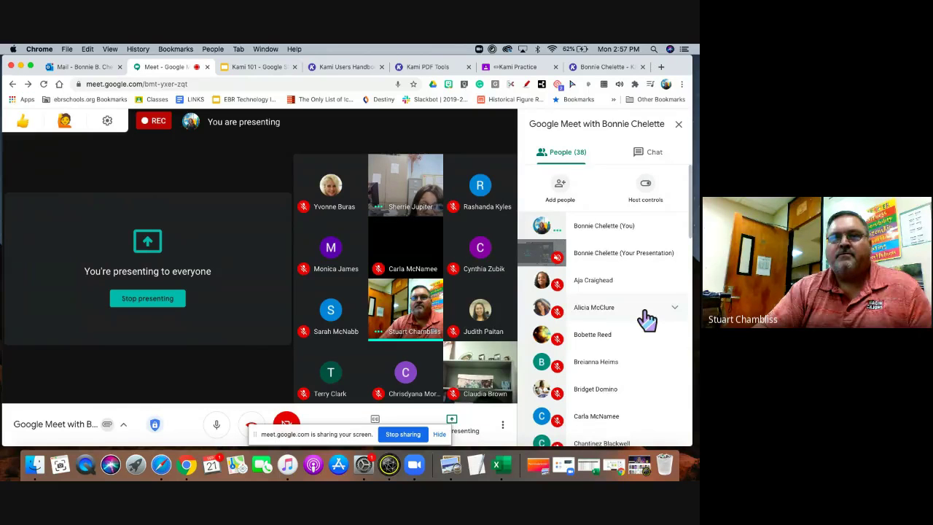
scroll(647, 319, "down", 2)
scroll(647, 319, "down", 1)
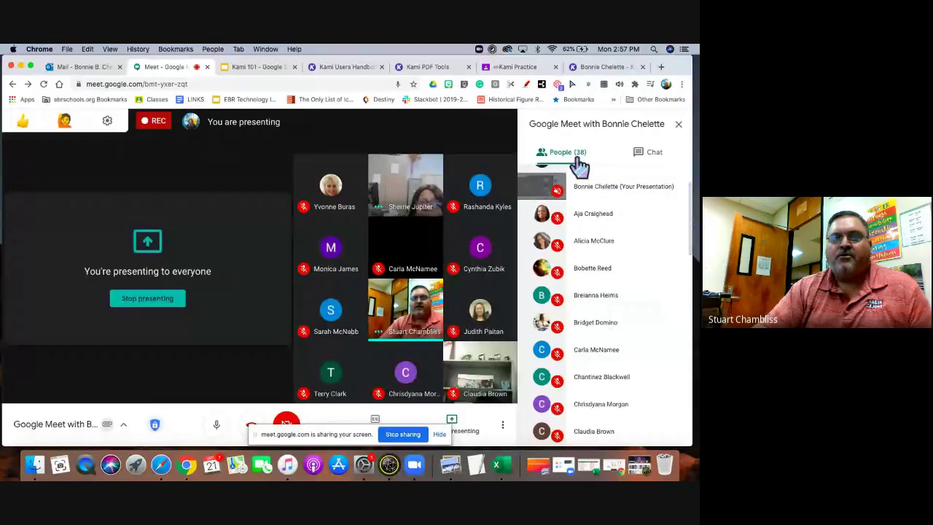
scroll(586, 221, "down", 10)
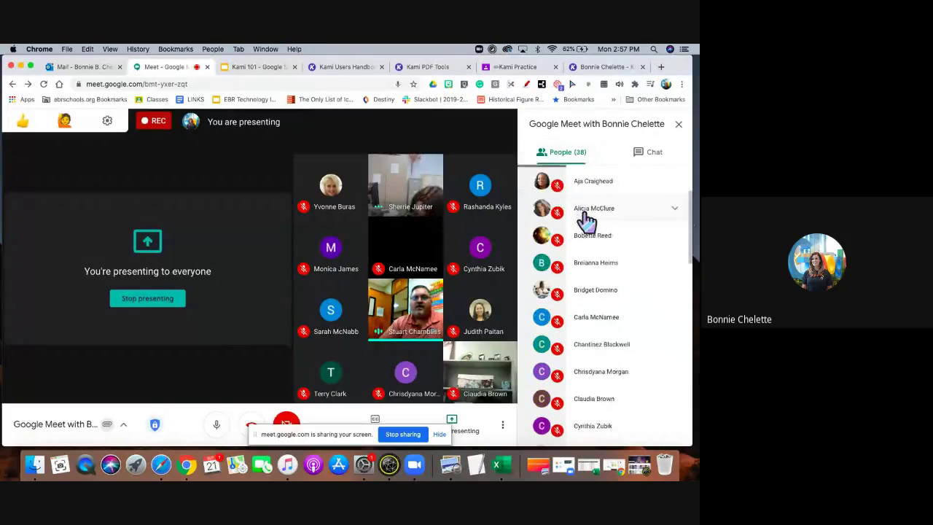
scroll(586, 221, "down", 5)
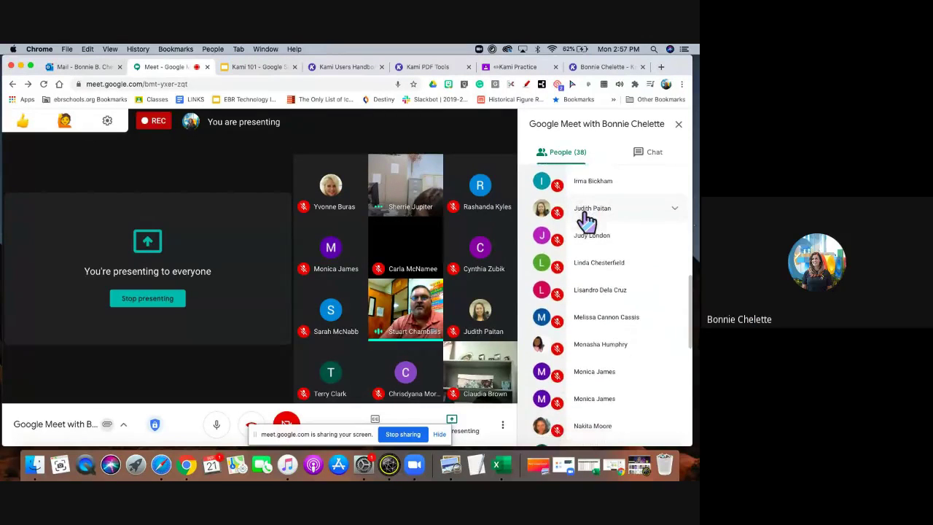
scroll(587, 221, "down", 5)
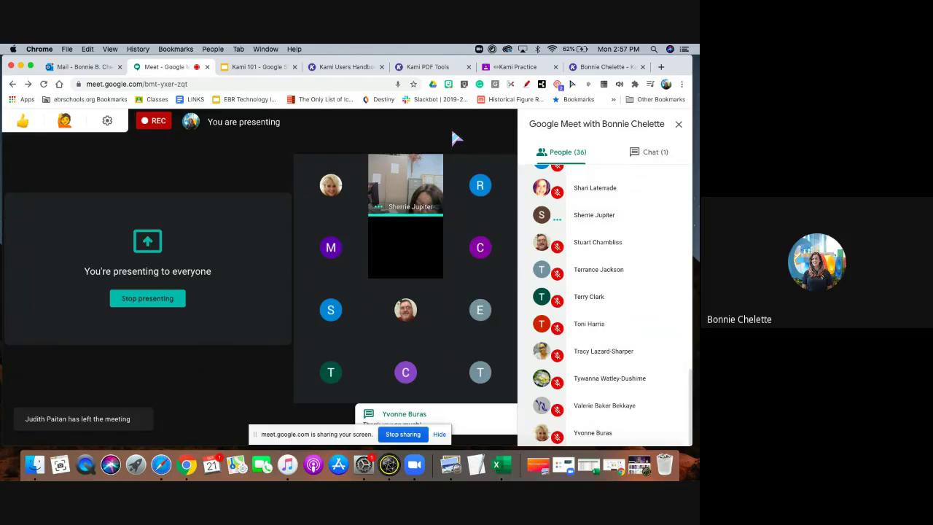
Move the screen-sharing notice aside and pick Stop recording from the meeting's More options menu.
mouse_move(421, 412)
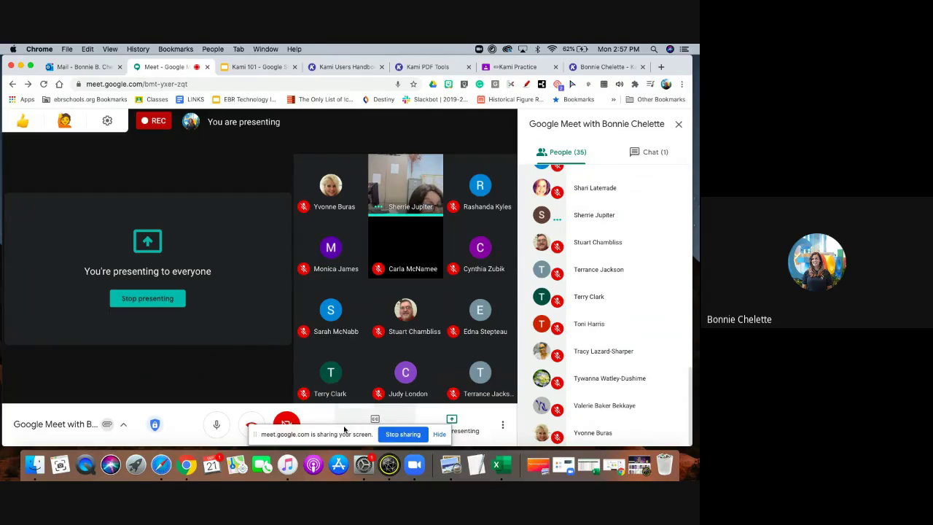
left_click_drag(340, 432, 100, 422)
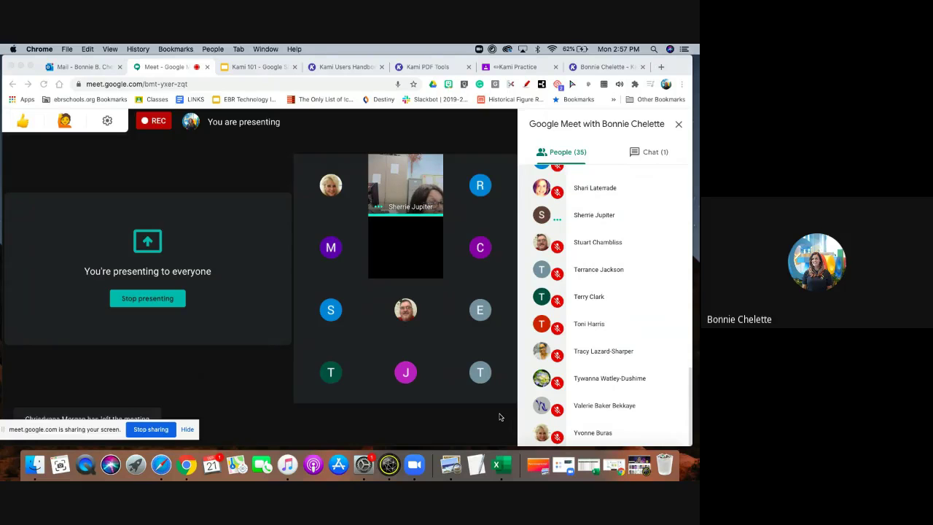
left_click(500, 416)
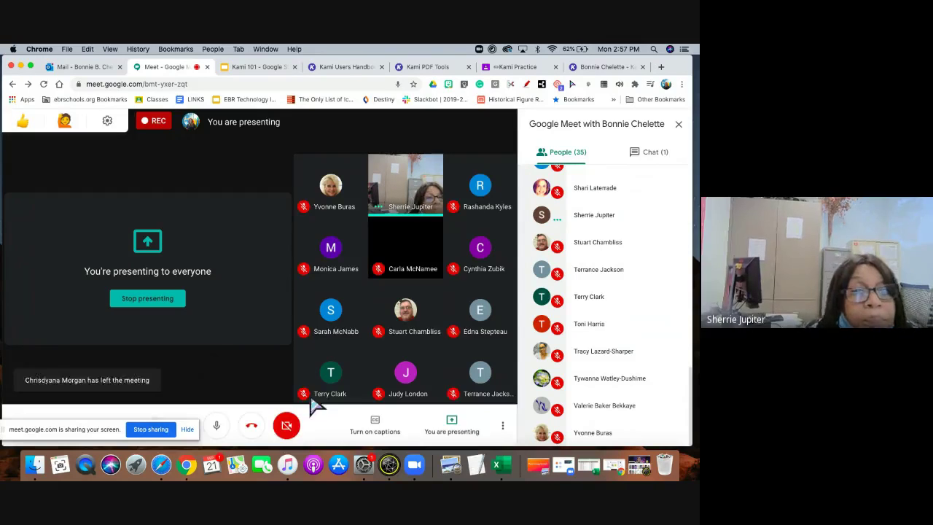
left_click(502, 426)
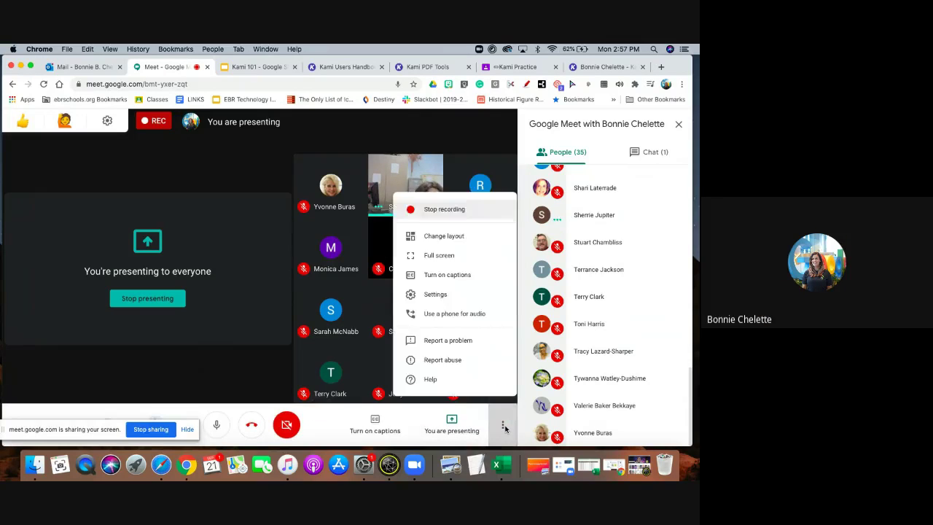
left_click(454, 217)
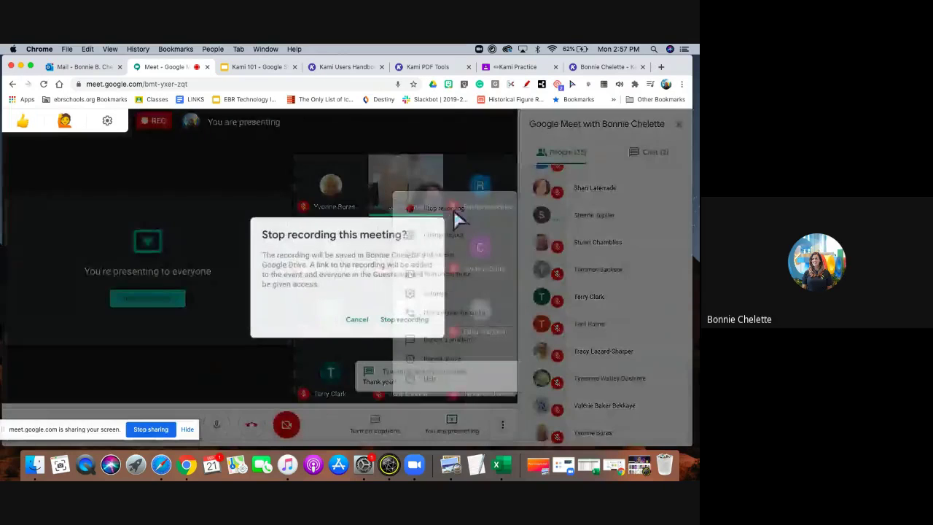